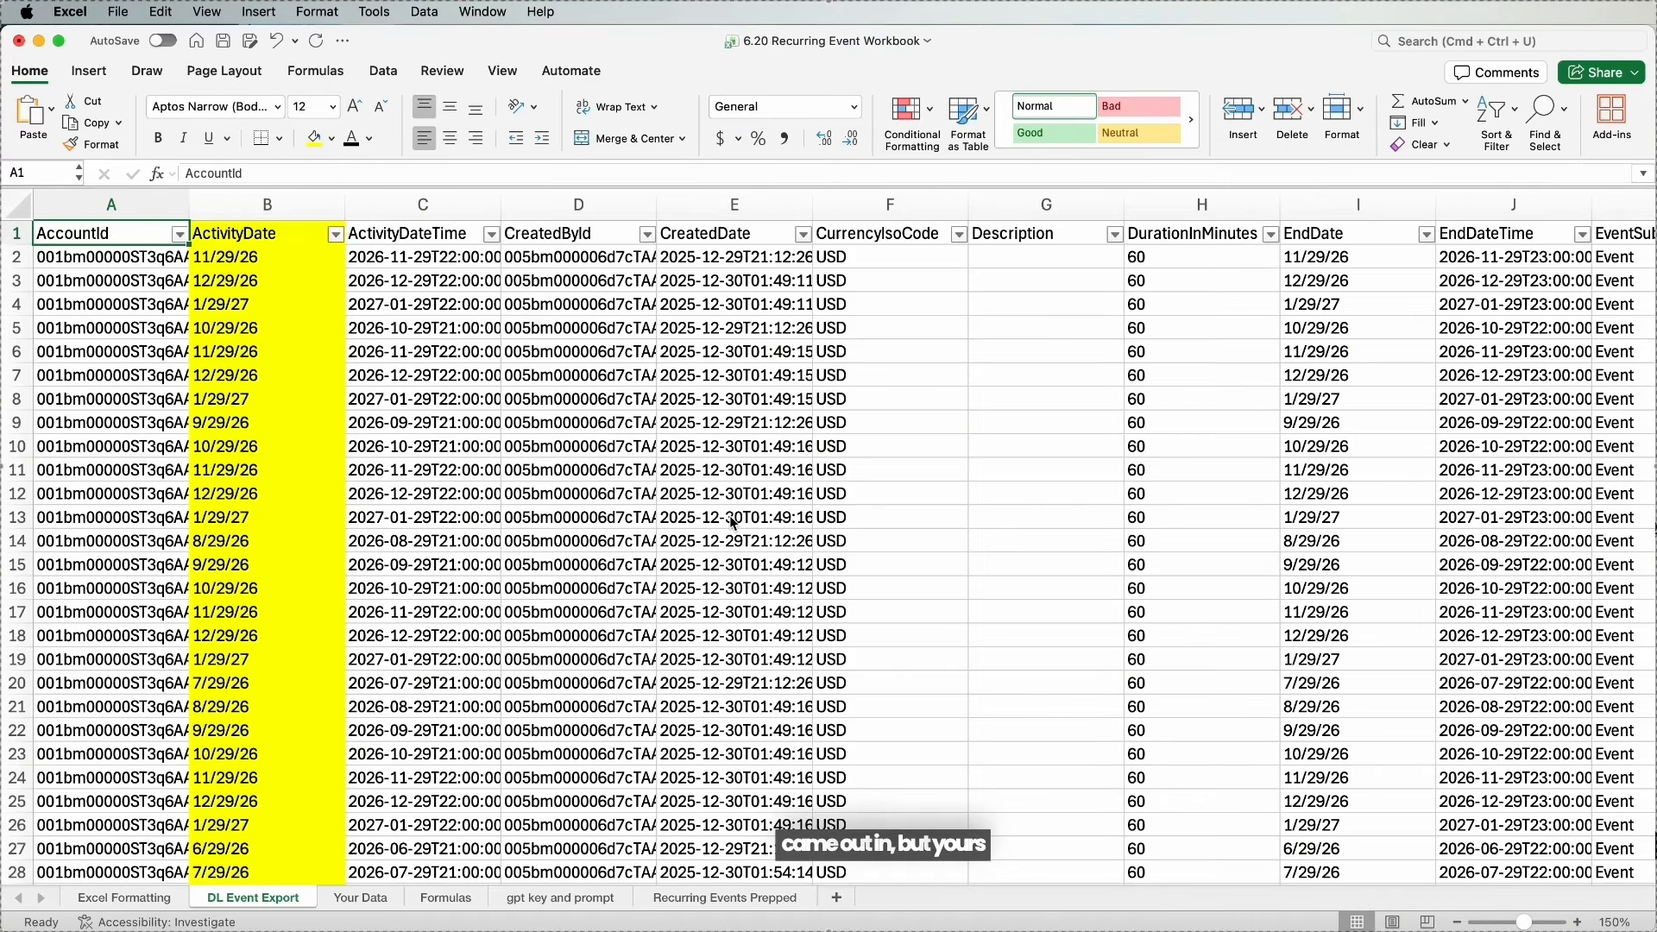
# Examine the column order on the DL Event Export sheet, including CurrencyIsoCode, the Legacy custom fields and the highlighted recurrence columns.
pyautogui.click(905, 207)
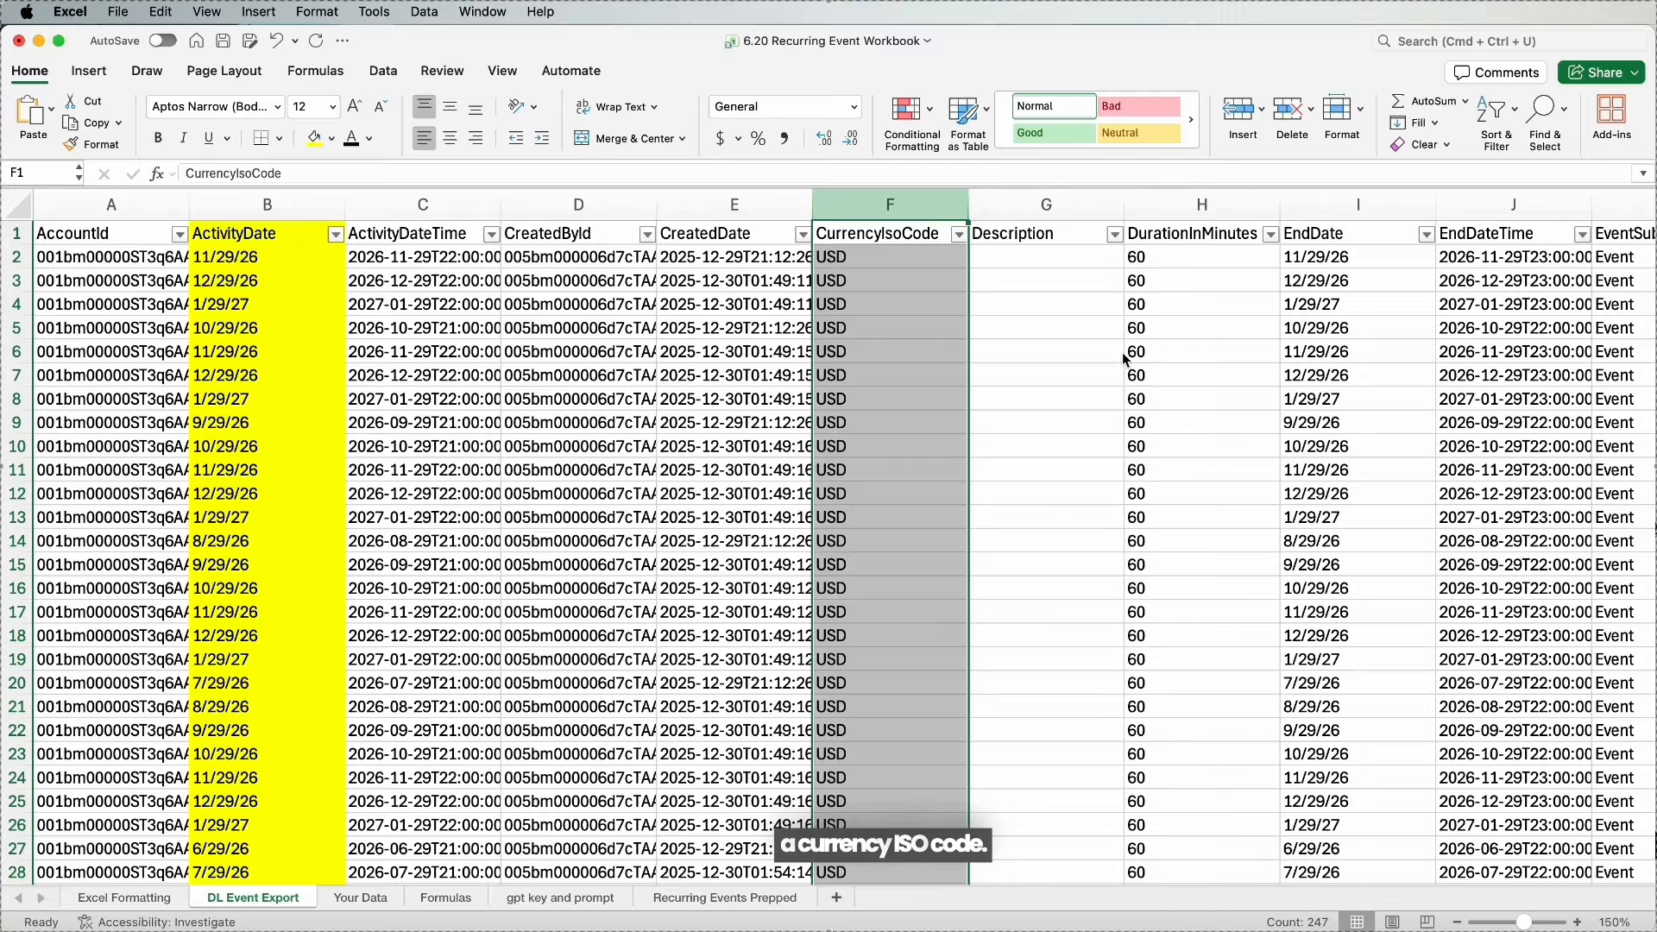
pyautogui.hscroll(15, 1124, 359)
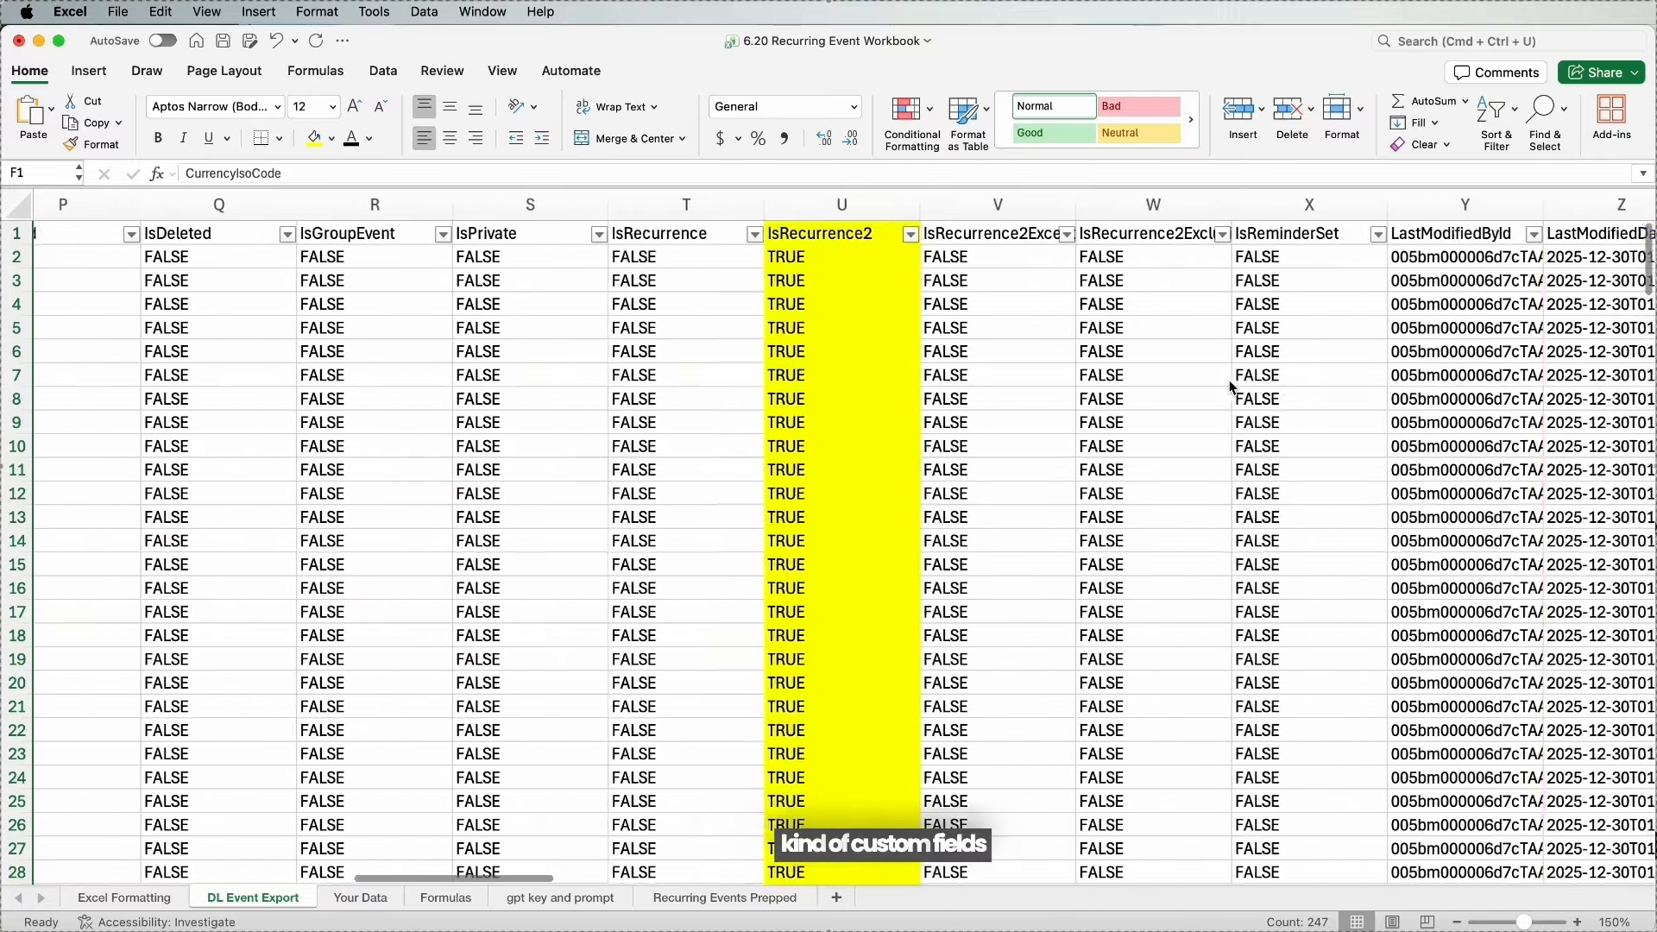
pyautogui.hscroll(10, 1232, 386)
pyautogui.moveTo(450, 205); pyautogui.dragTo(745, 217)
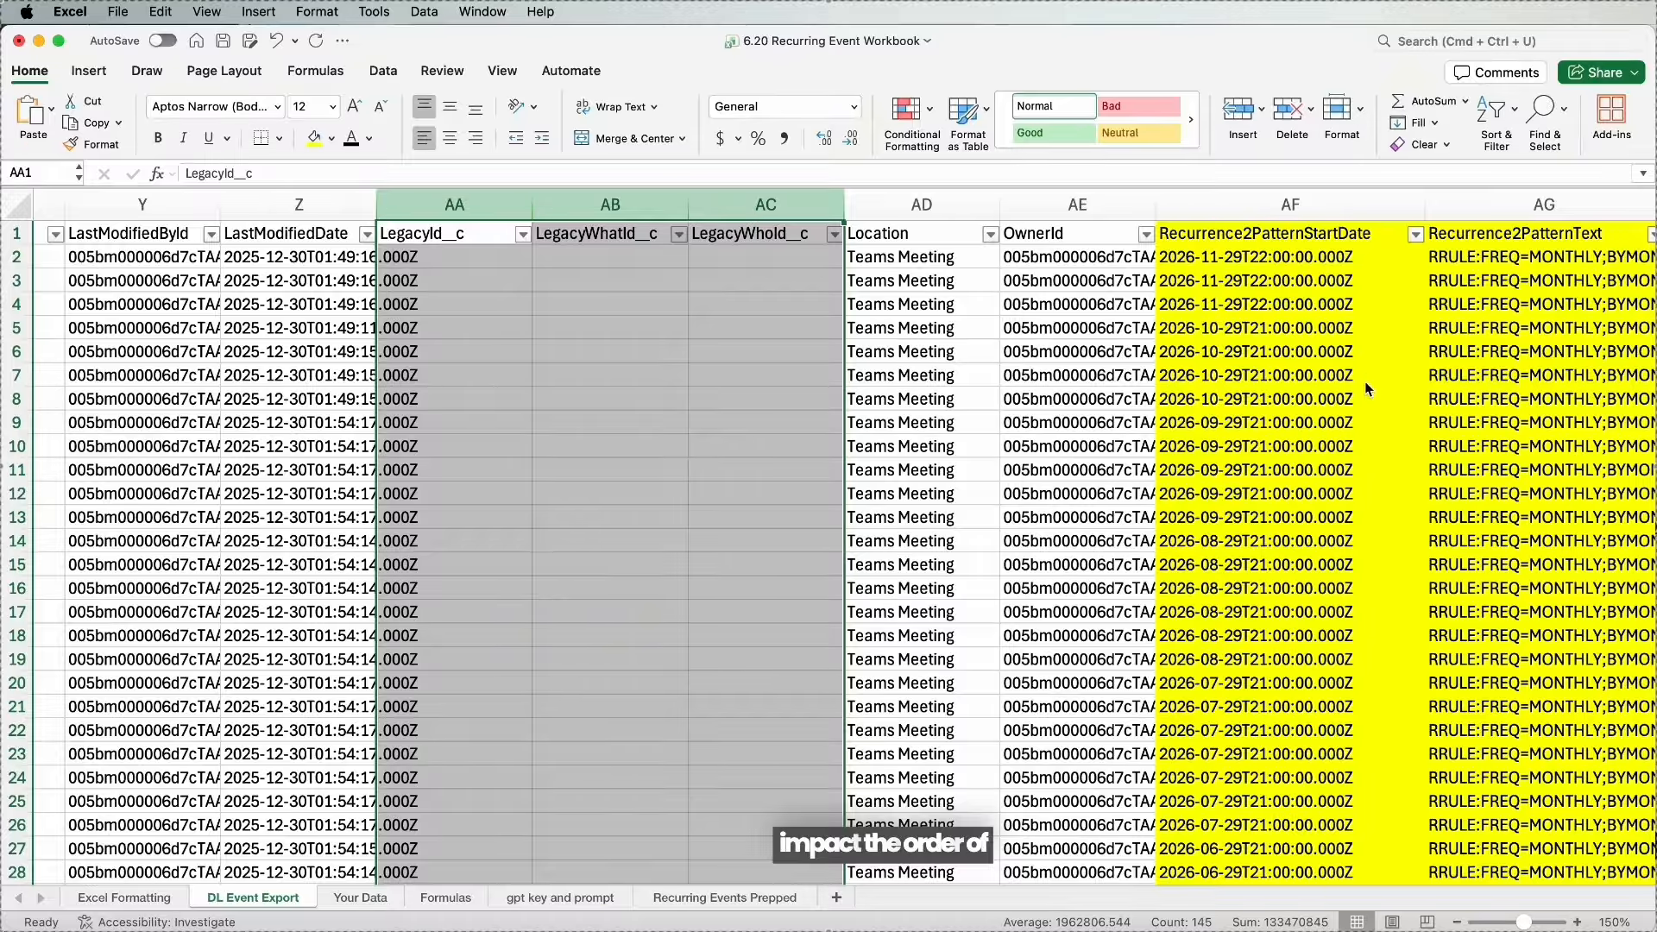
pyautogui.hscroll(10, 1366, 389)
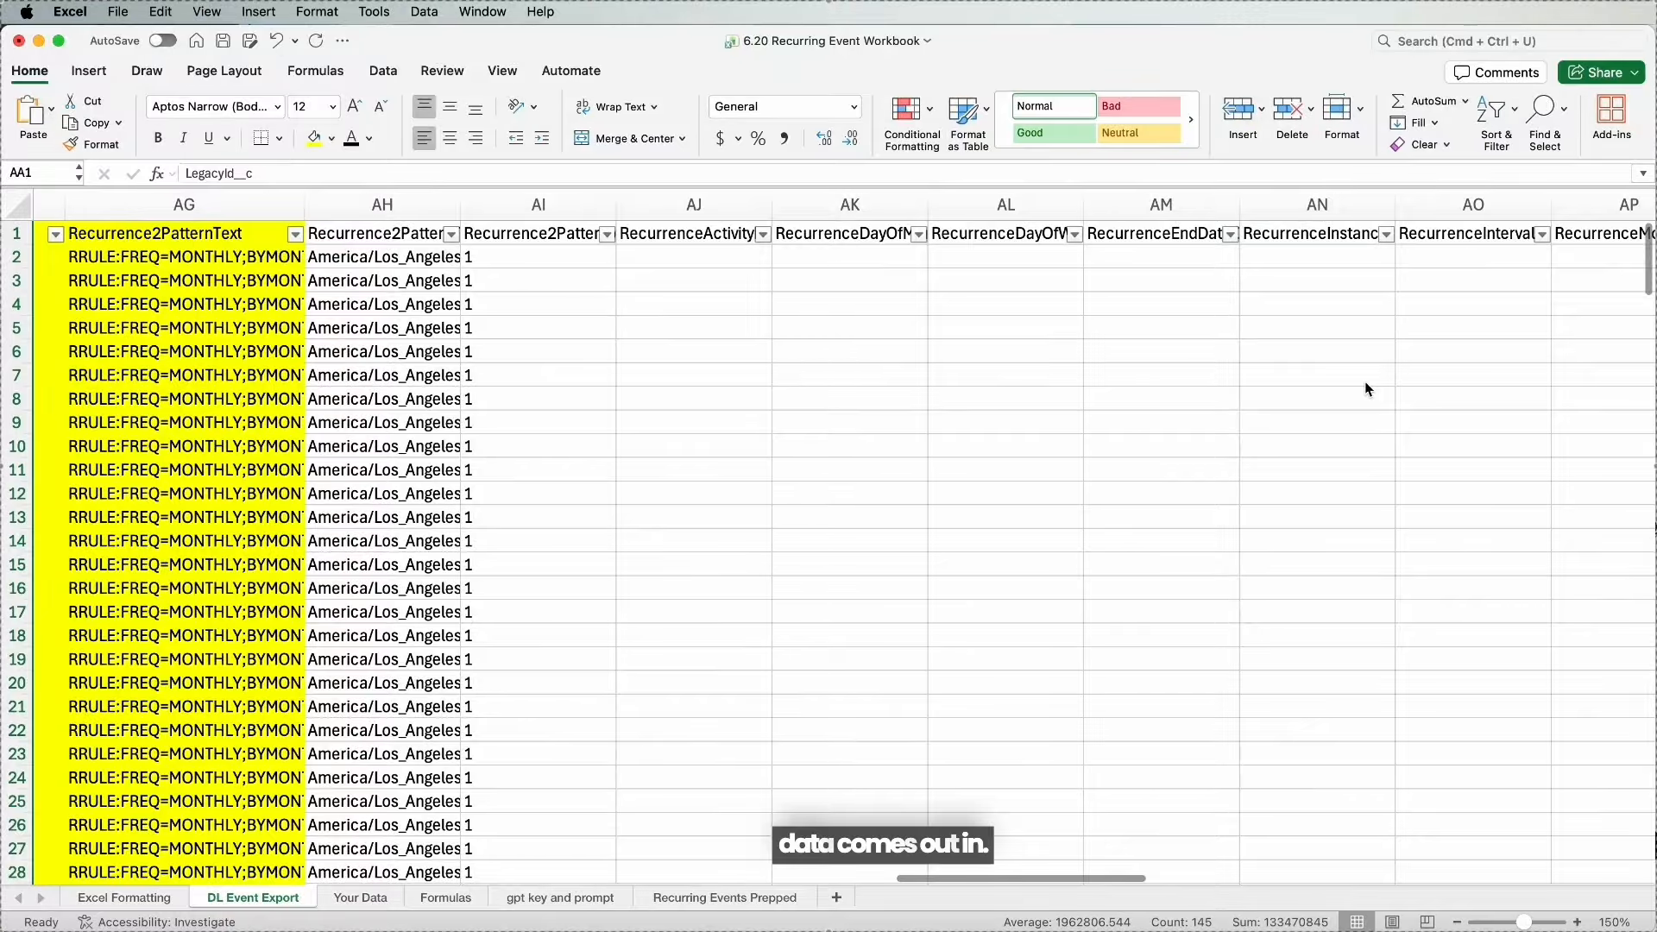
# On the Formulas sheet, compare the IsRecurrence2 column letter of the sample export with the one for your data set.
pyautogui.click(445, 898)
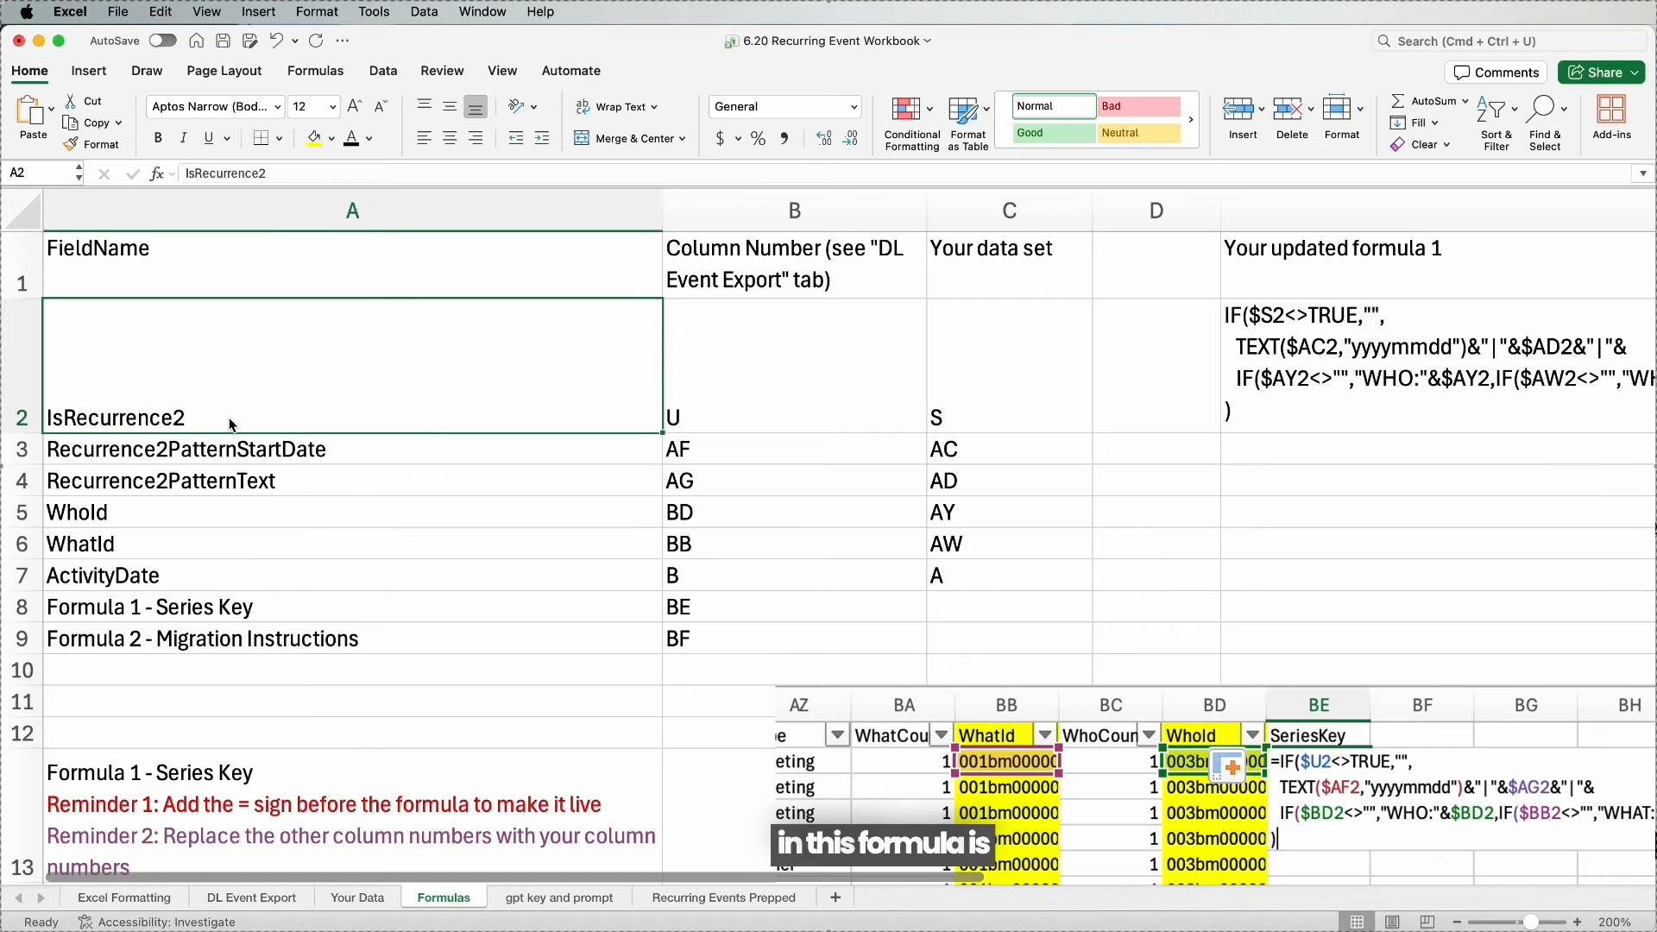
pyautogui.doubleClick(800, 371)
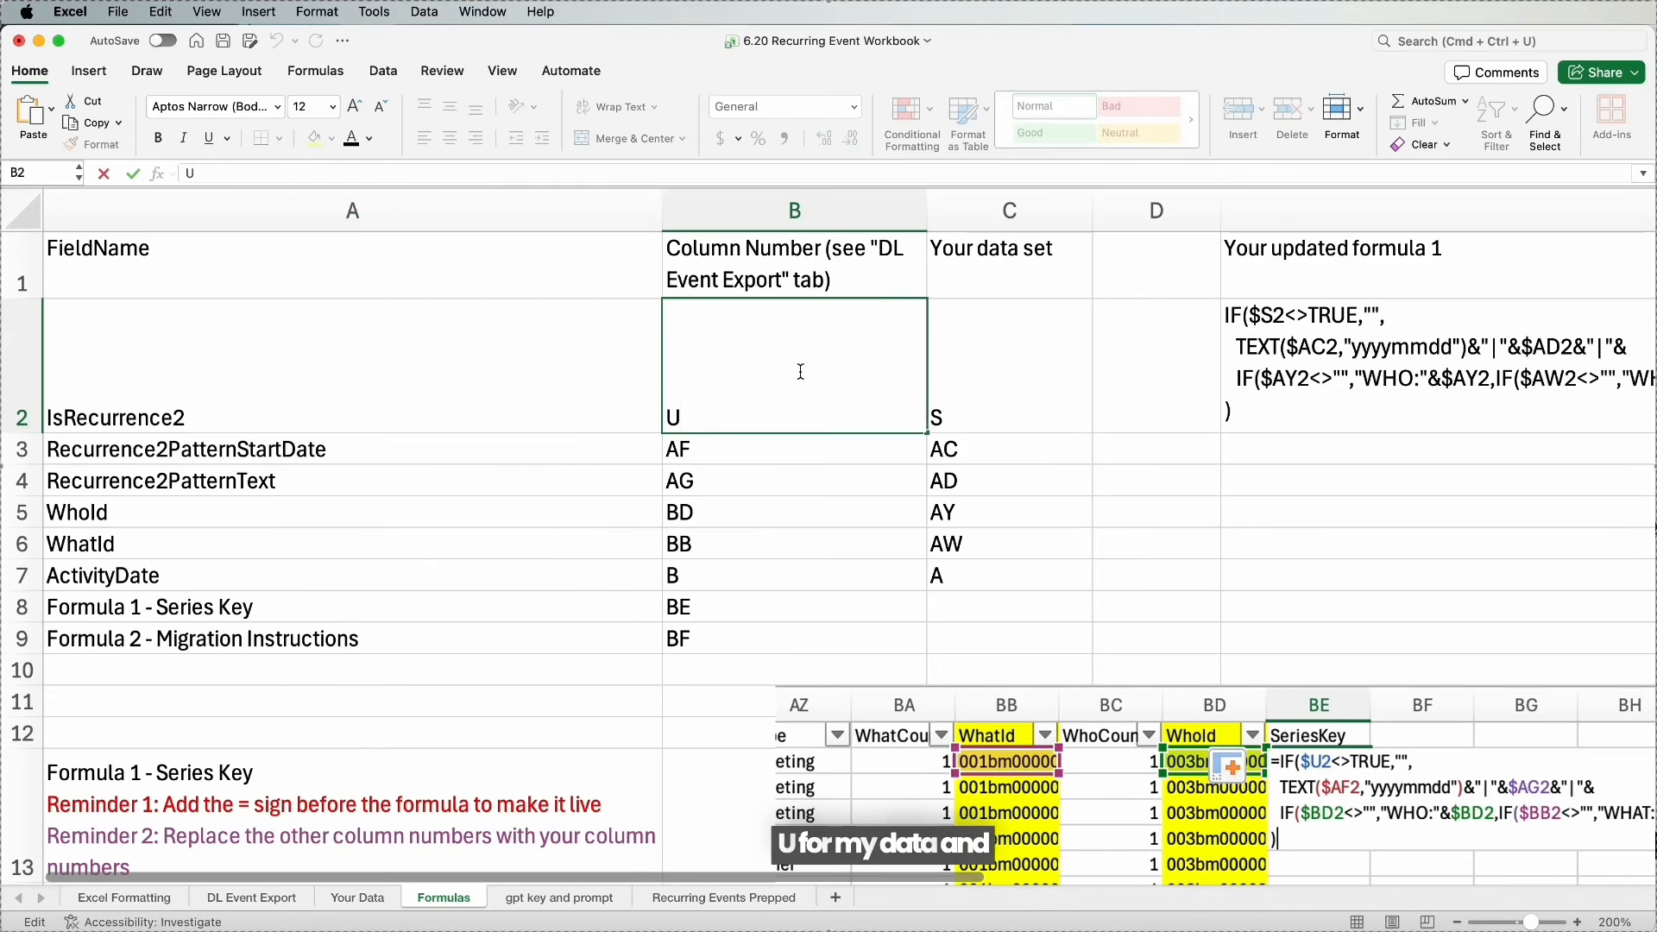
pyautogui.doubleClick(946, 377)
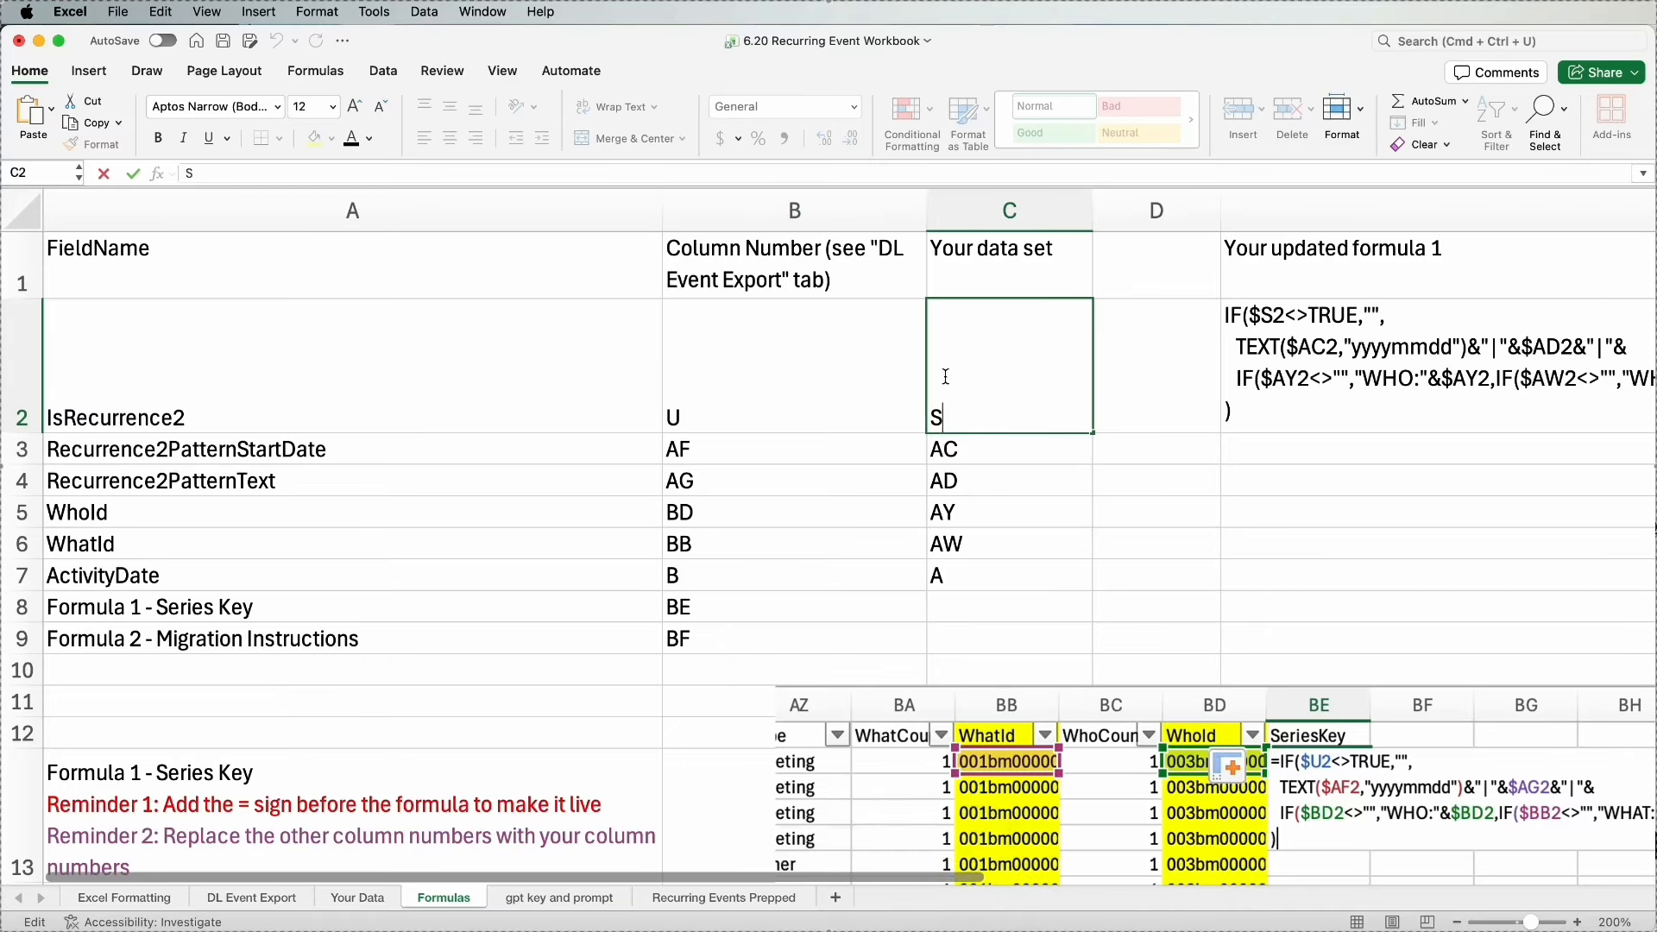
pyautogui.click(829, 371)
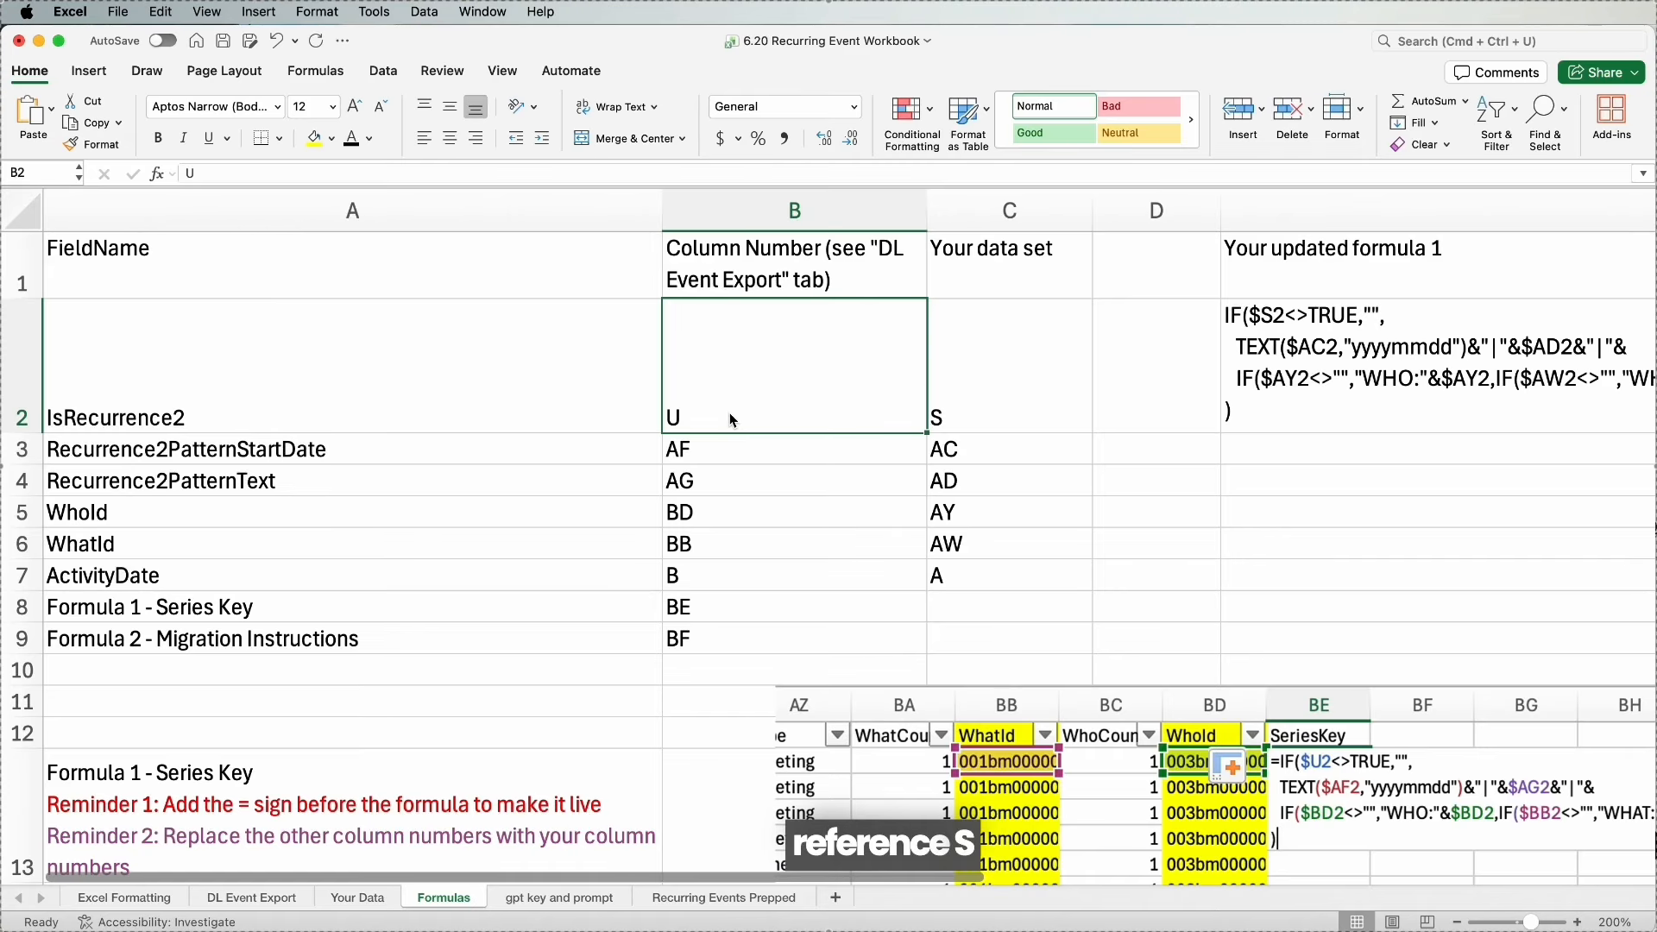
pyautogui.click(987, 390)
pyautogui.click(788, 396)
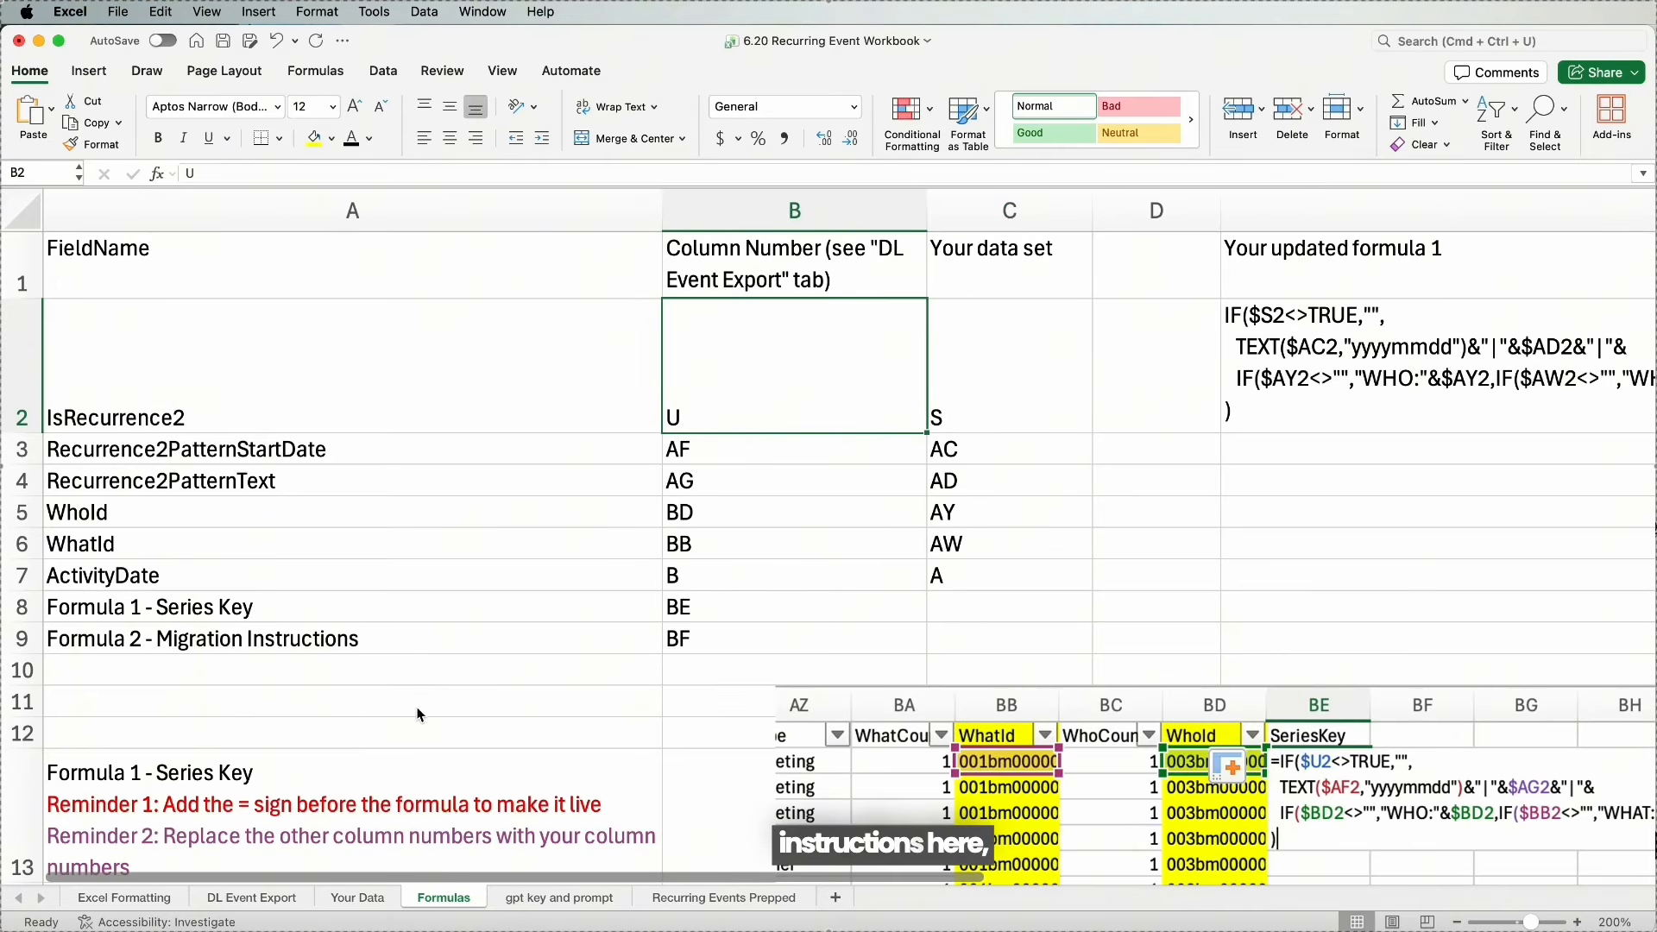
# Review the gpt key and prompt sheet's prompt and its yellow My Data entries, from As of Date to the Series Key column location.
pyautogui.click(555, 905)
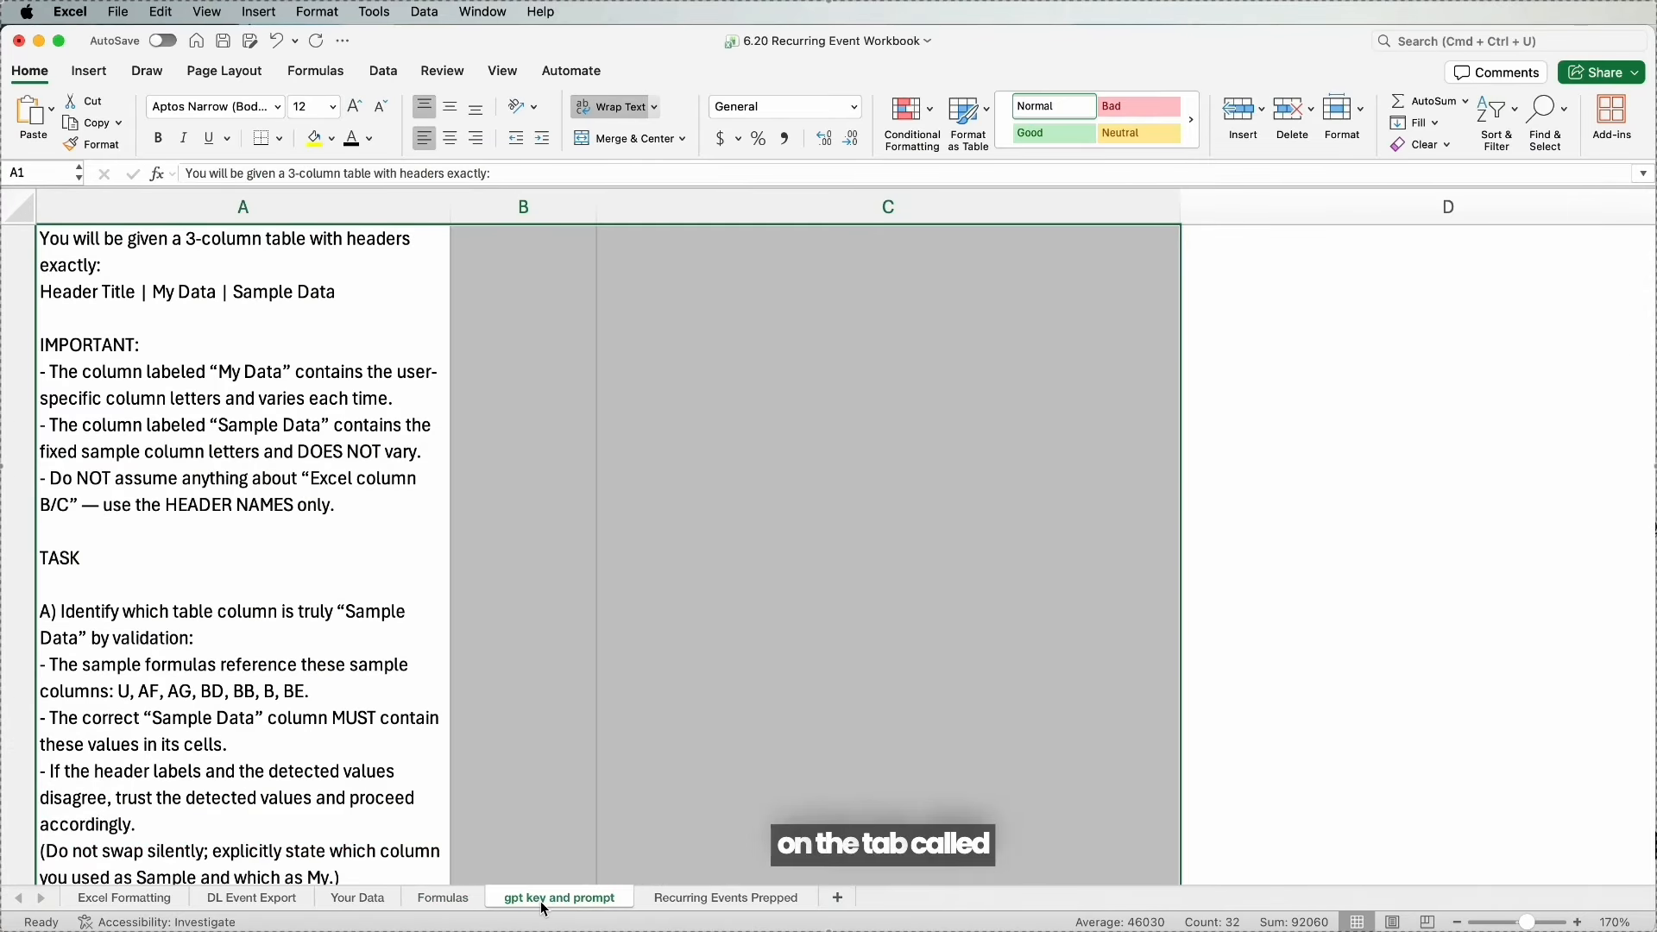
pyautogui.scroll(-10, 456, 809)
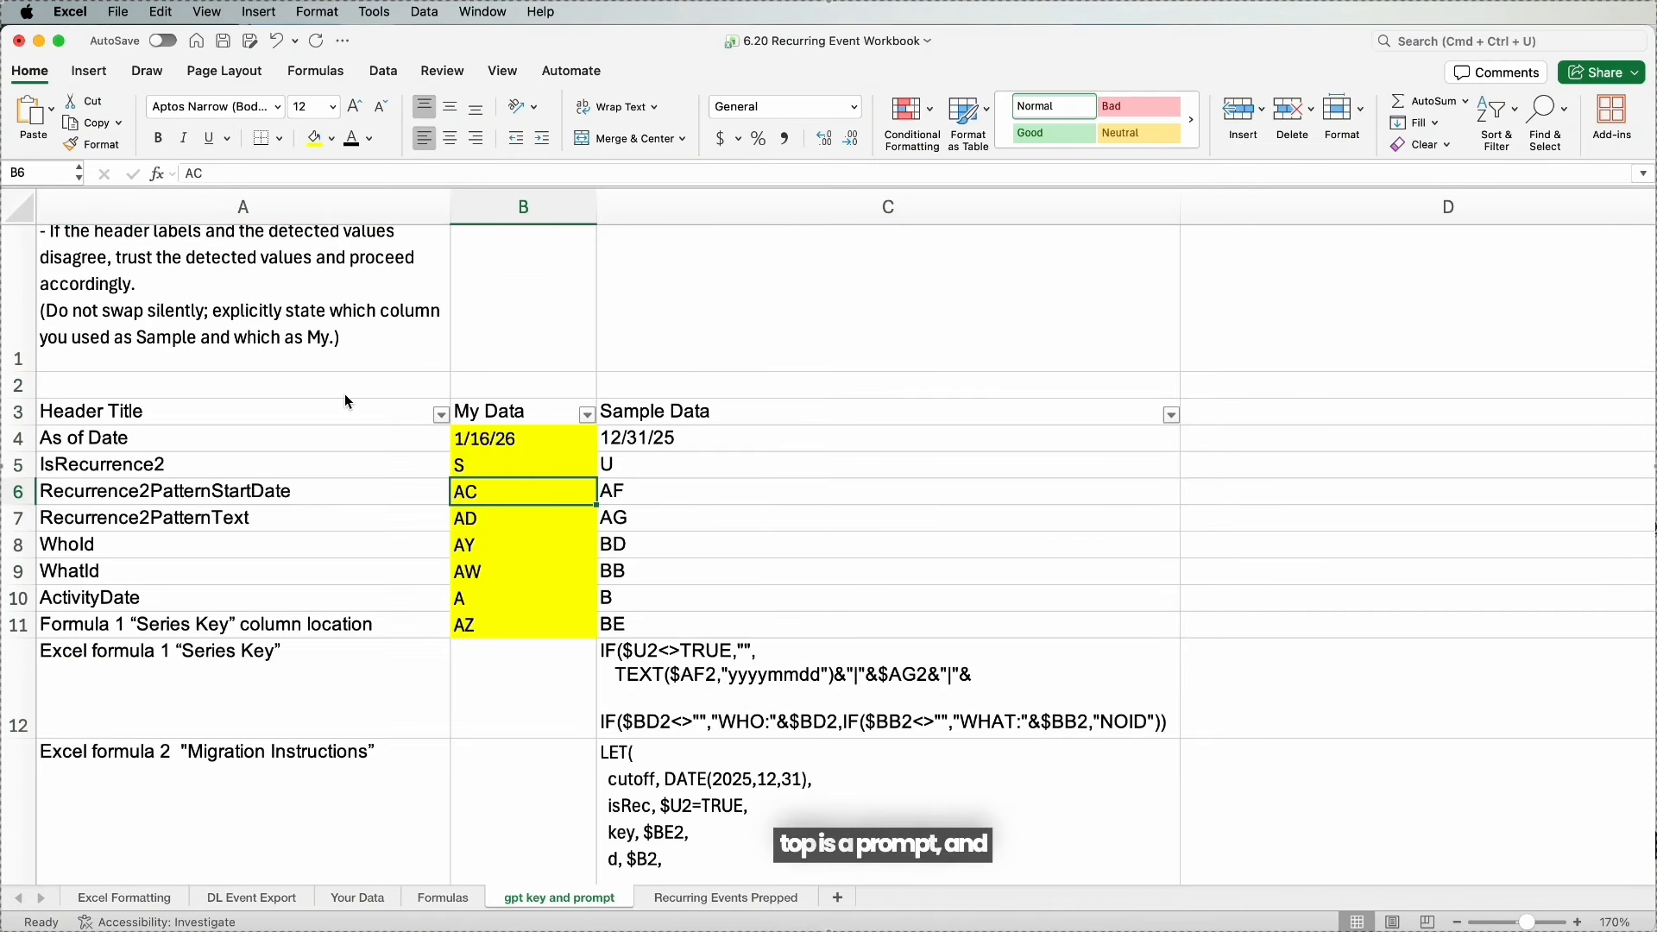
pyautogui.click(494, 440)
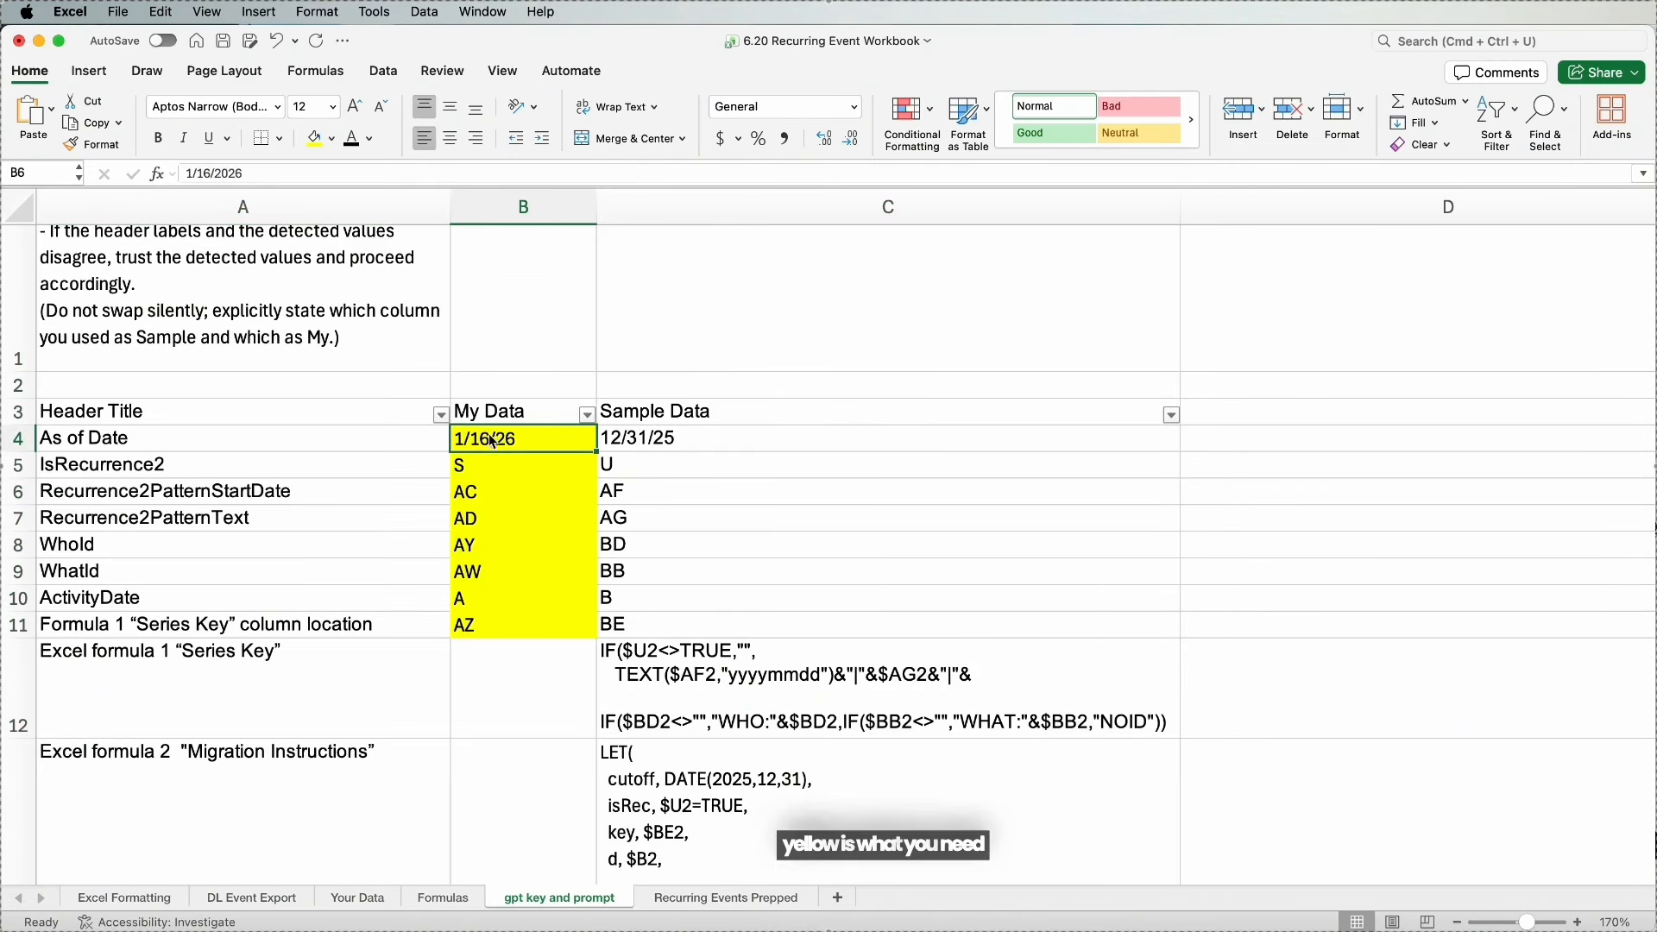
pyautogui.moveTo(494, 442); pyautogui.dragTo(497, 628)
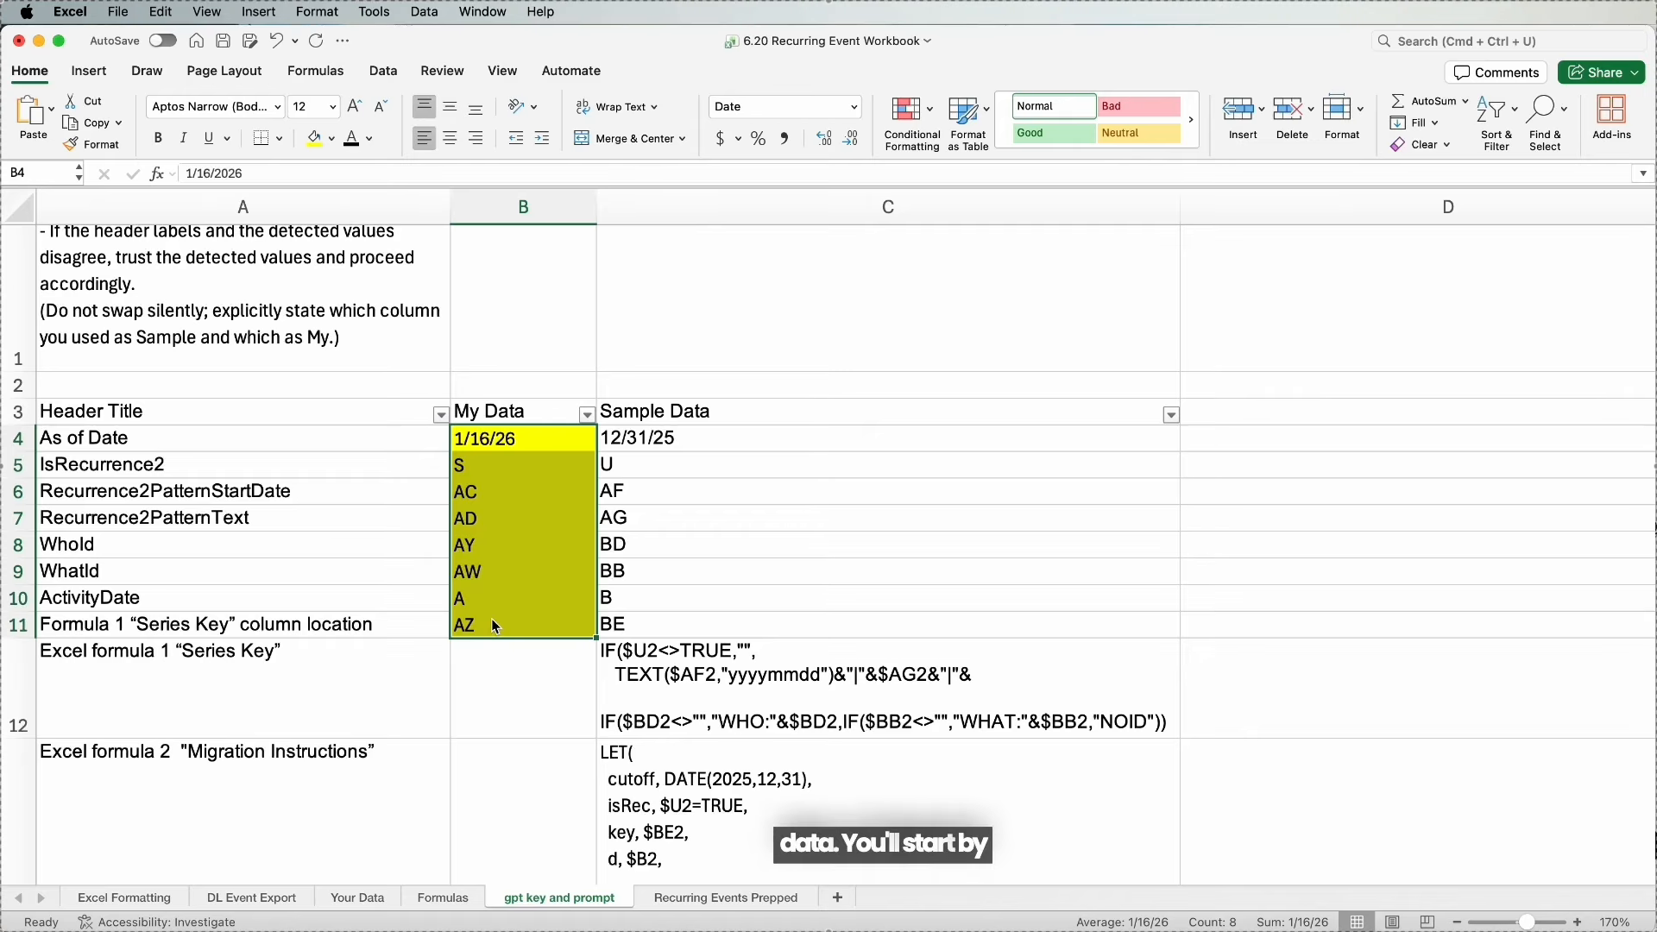
pyautogui.click(518, 441)
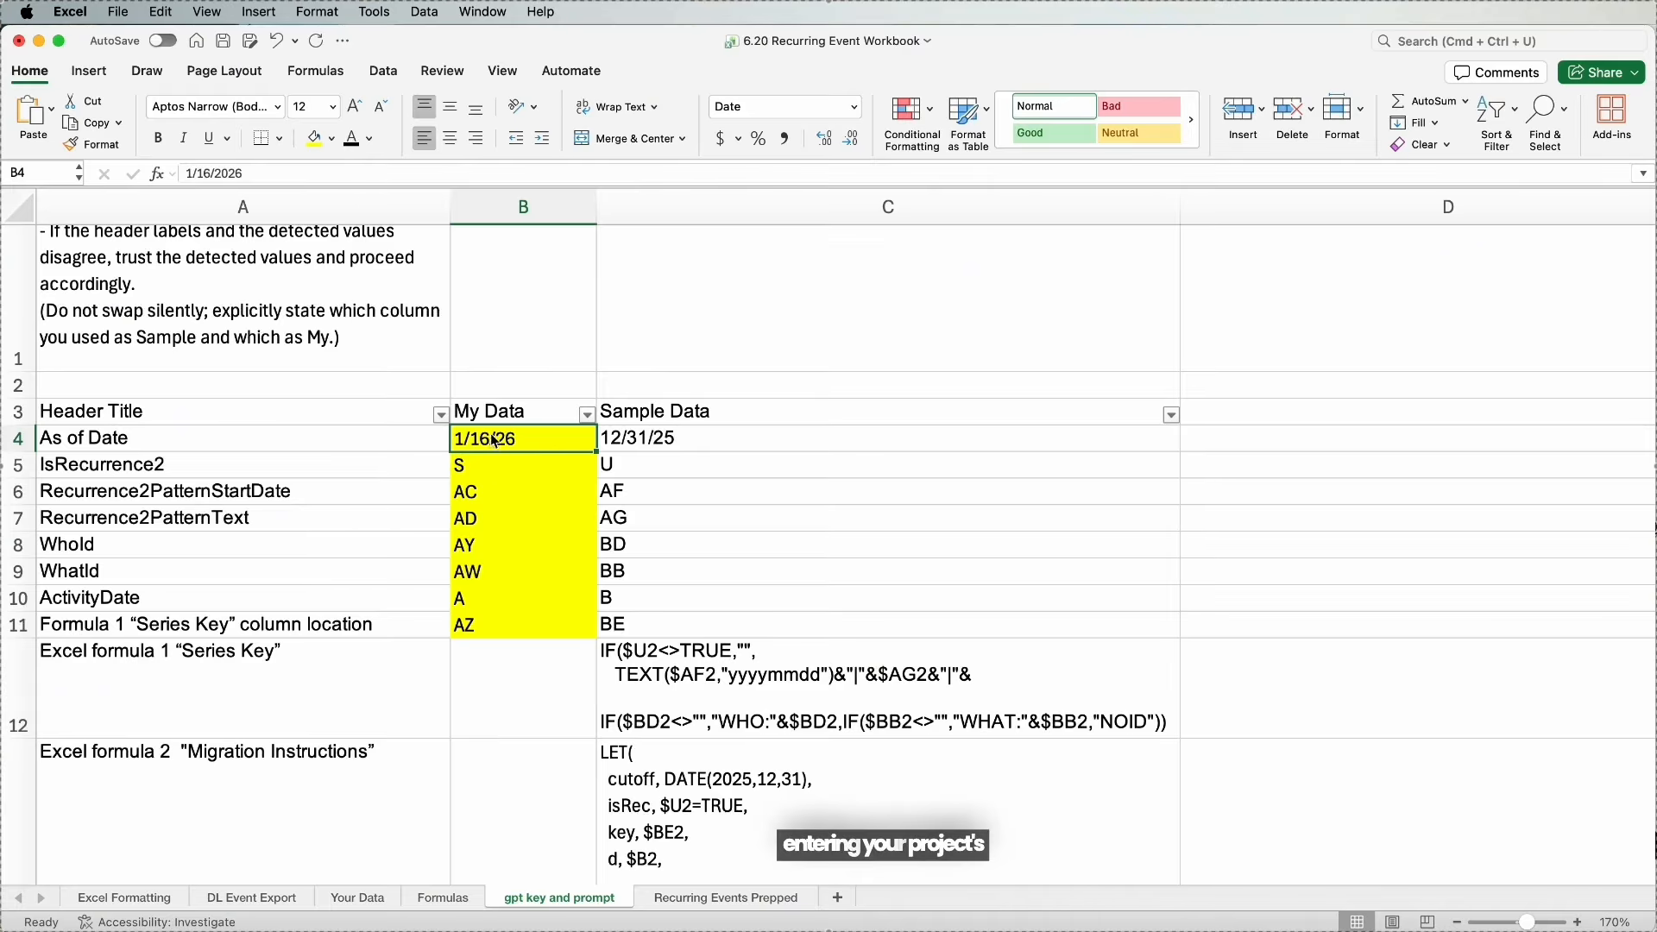
pyautogui.click(522, 471)
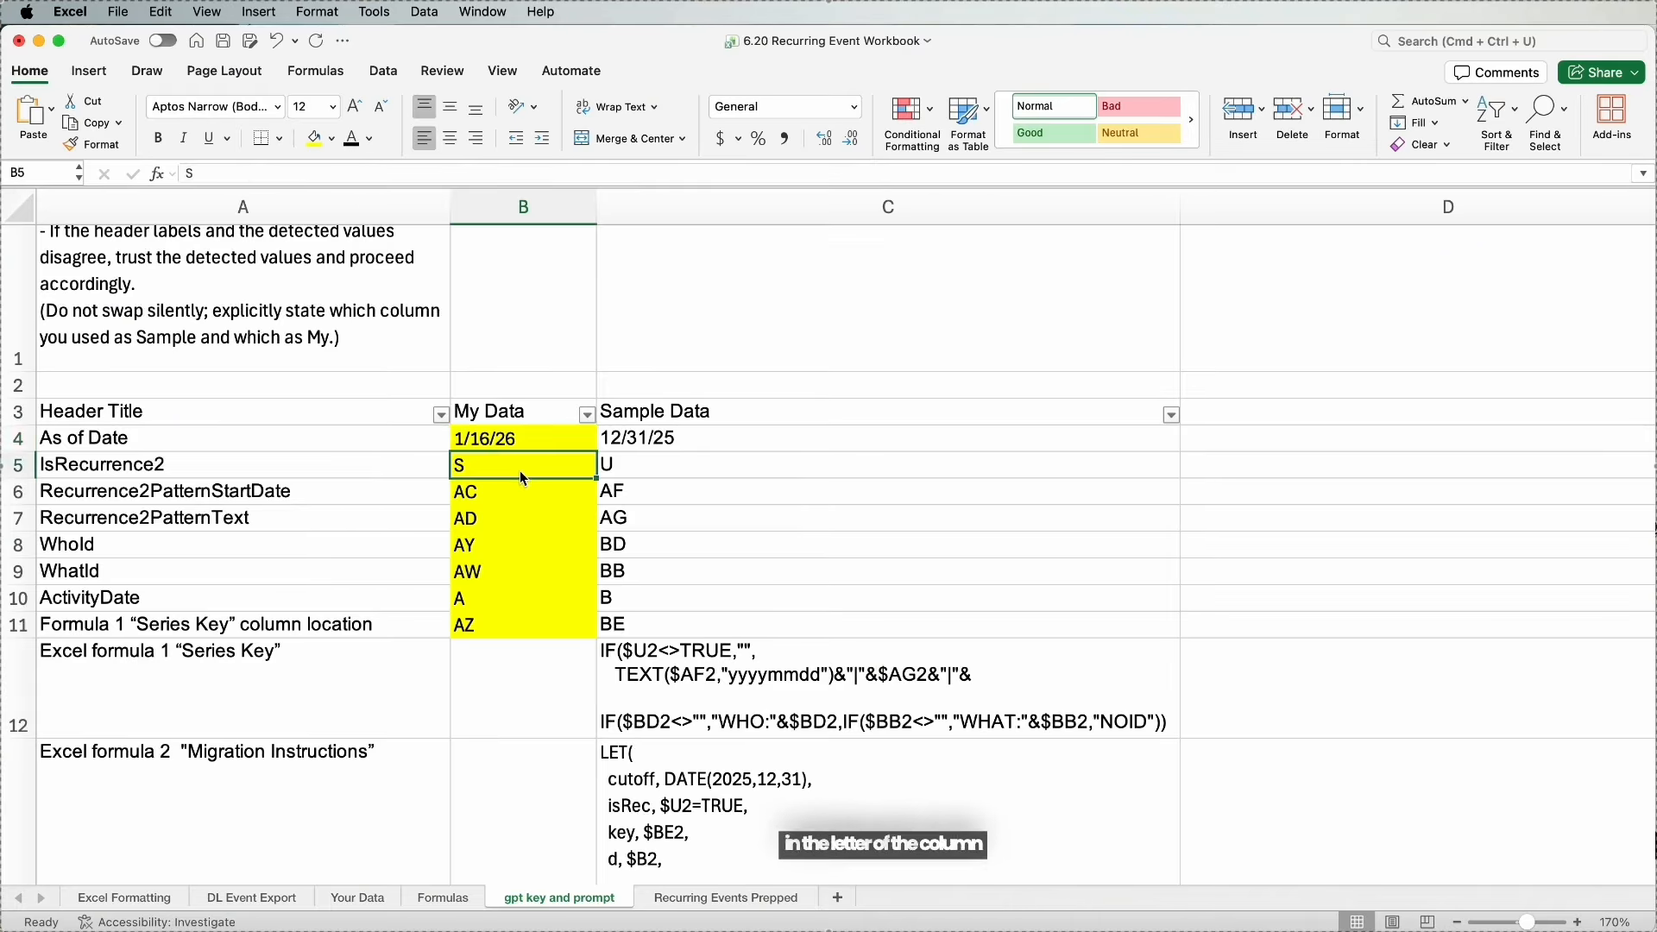
pyautogui.click(365, 461)
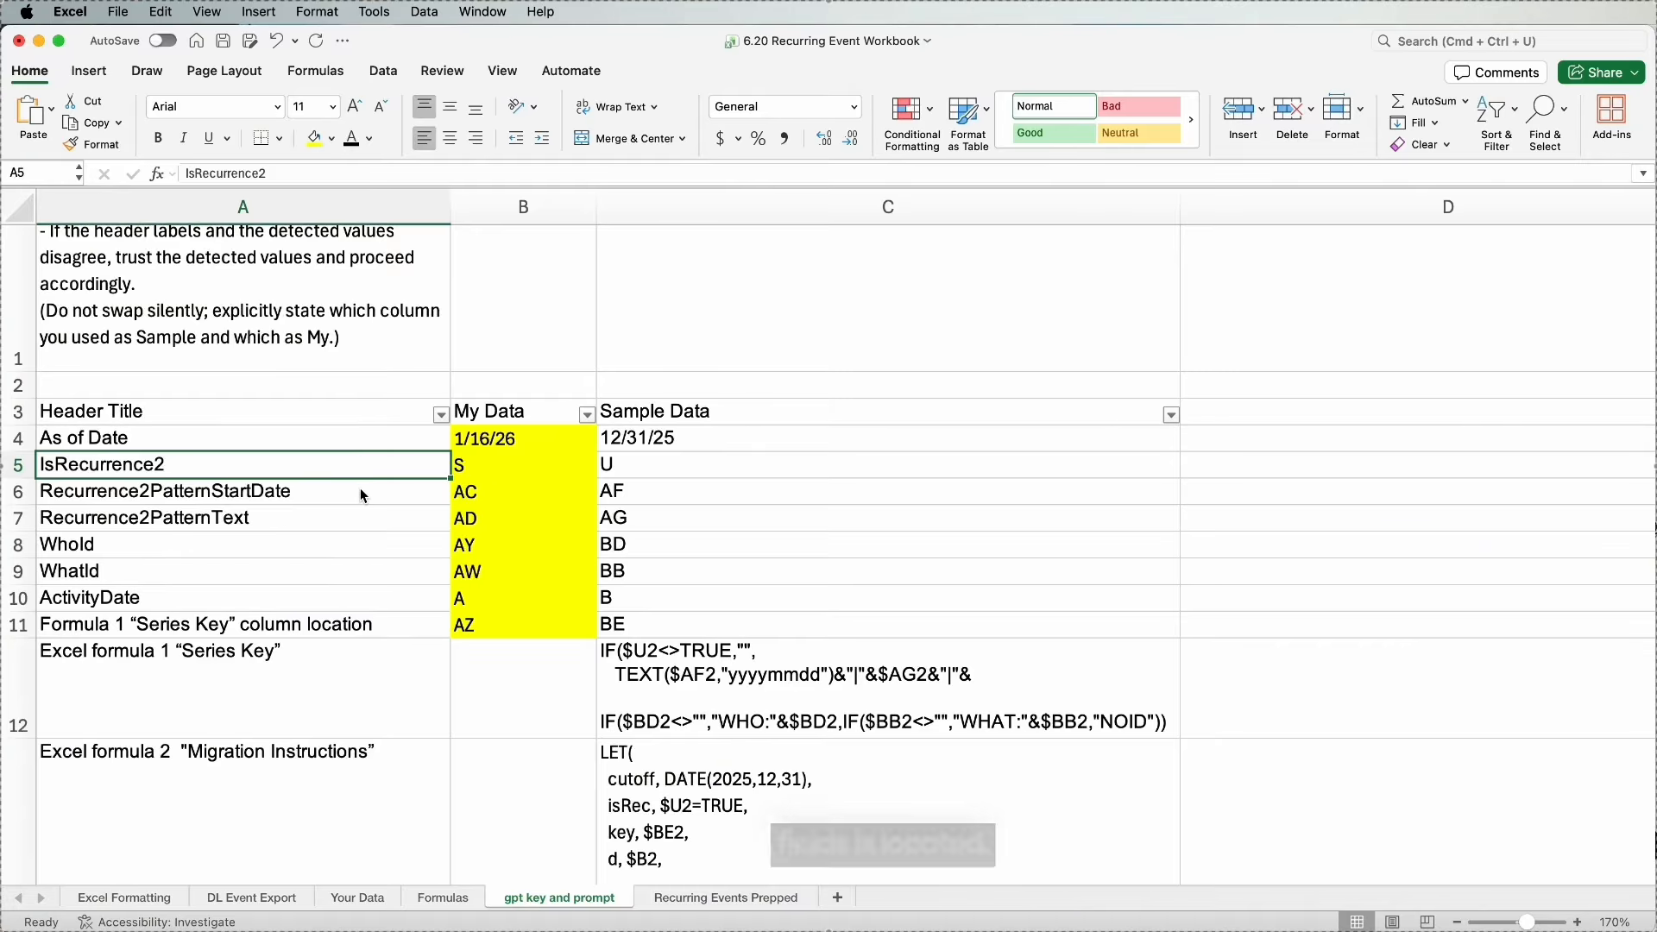
pyautogui.click(360, 492)
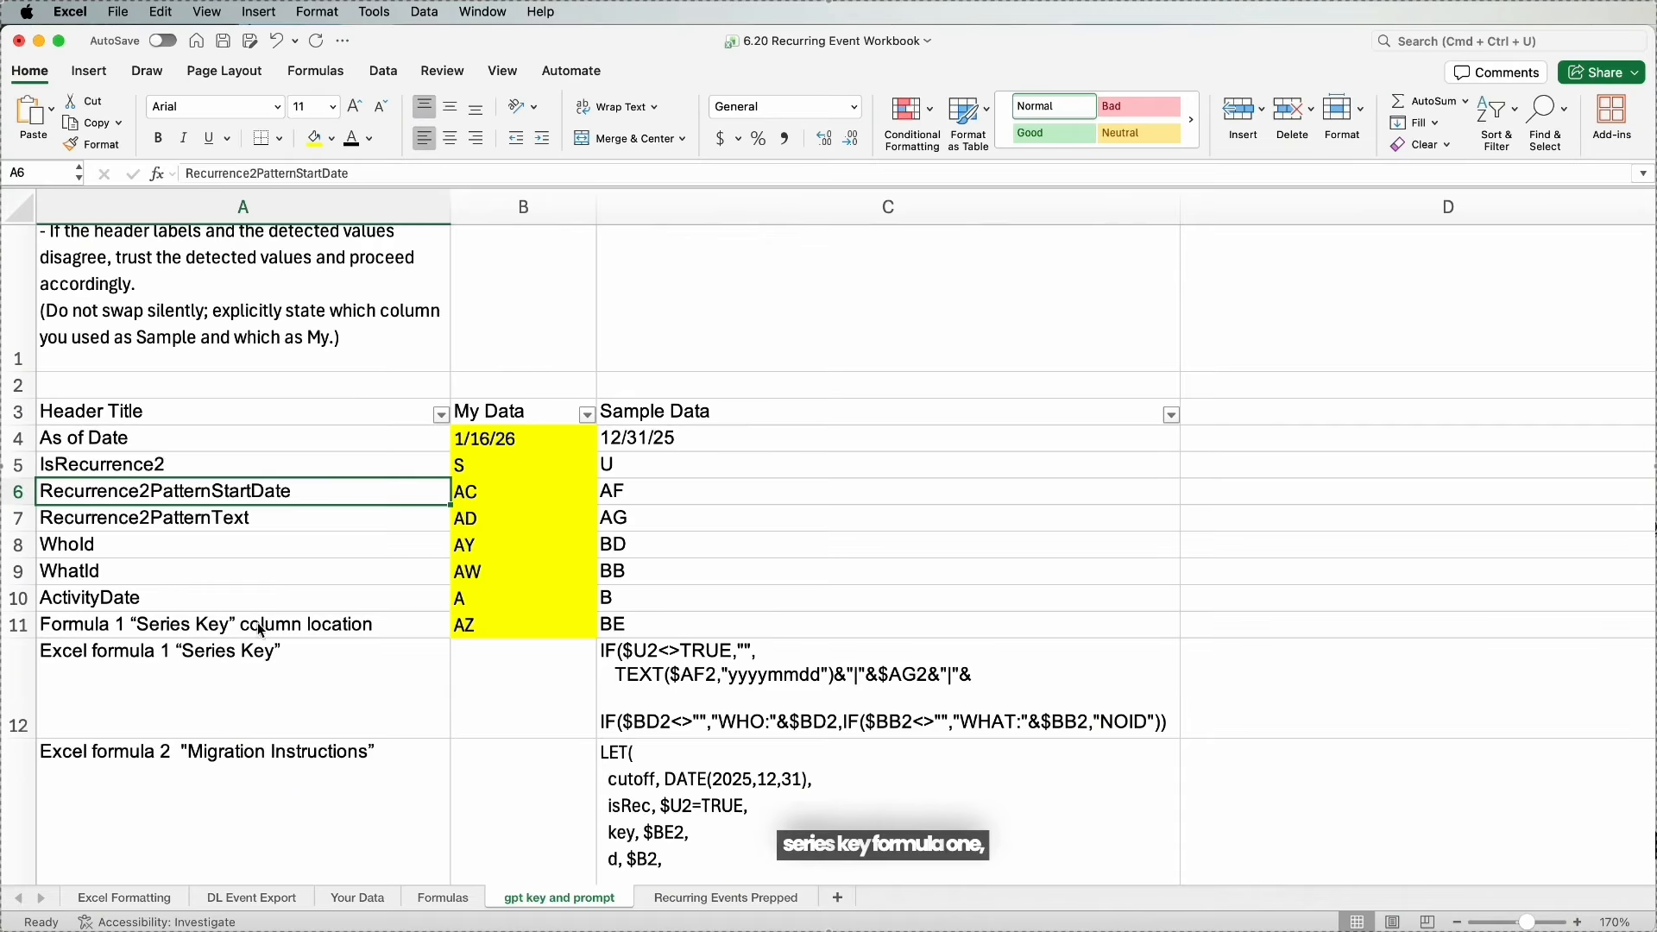
pyautogui.click(503, 628)
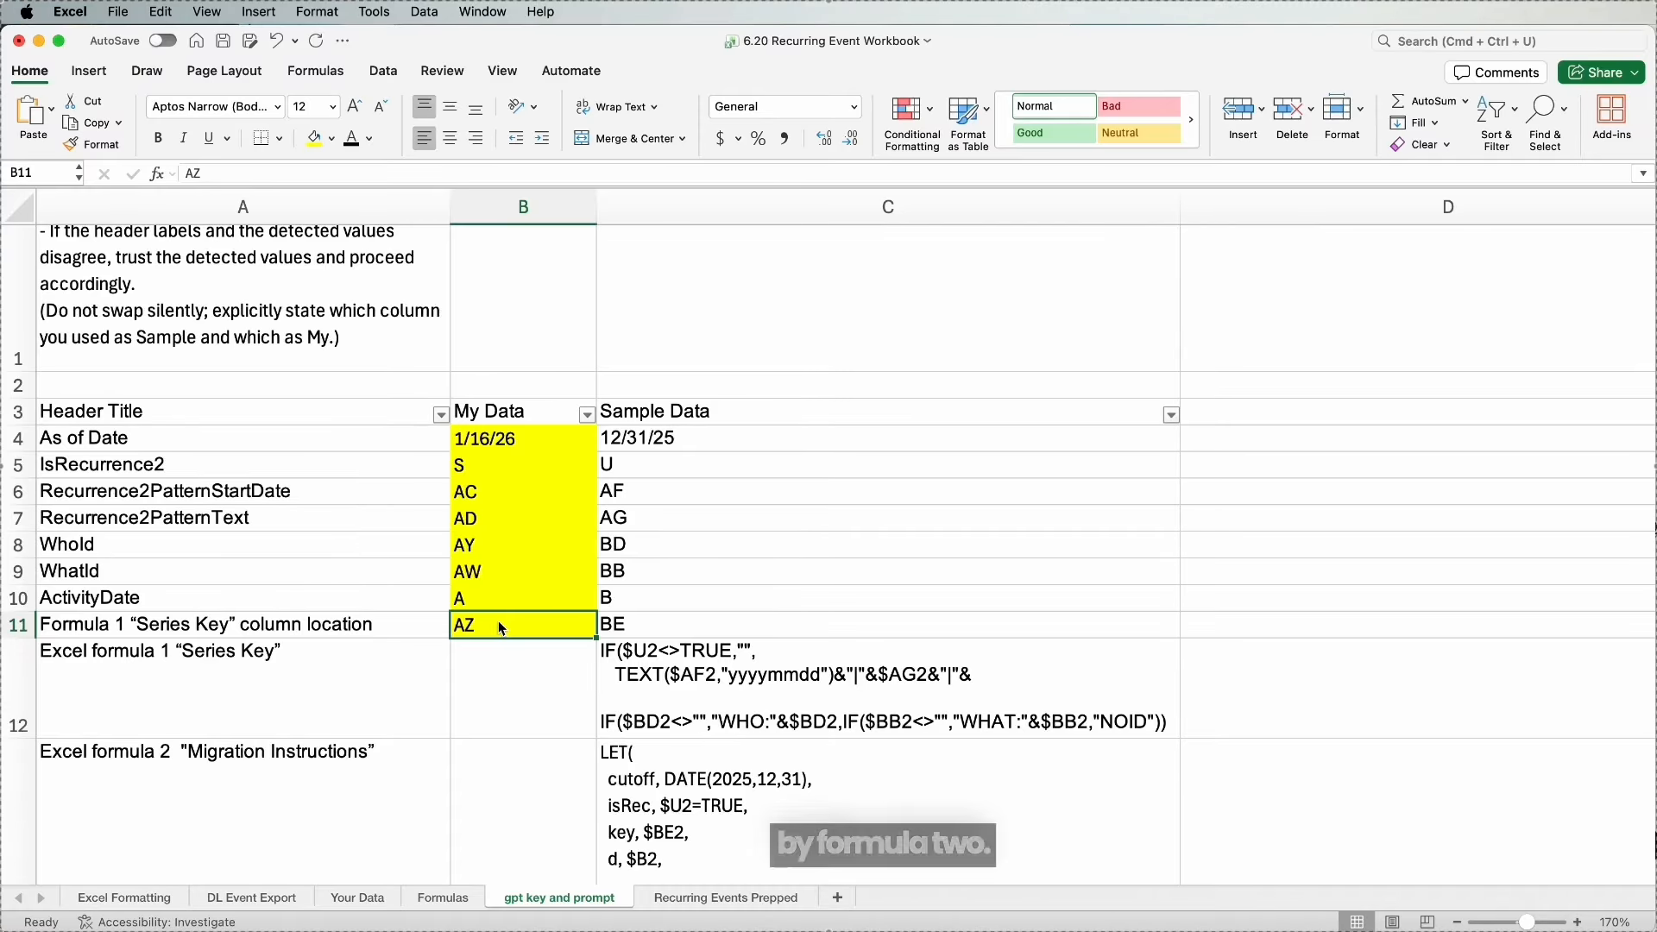
# Check the Series Key column's position on the Your Data sheet against its column location under My Data on the gpt key and prompt sheet.
pyautogui.click(357, 901)
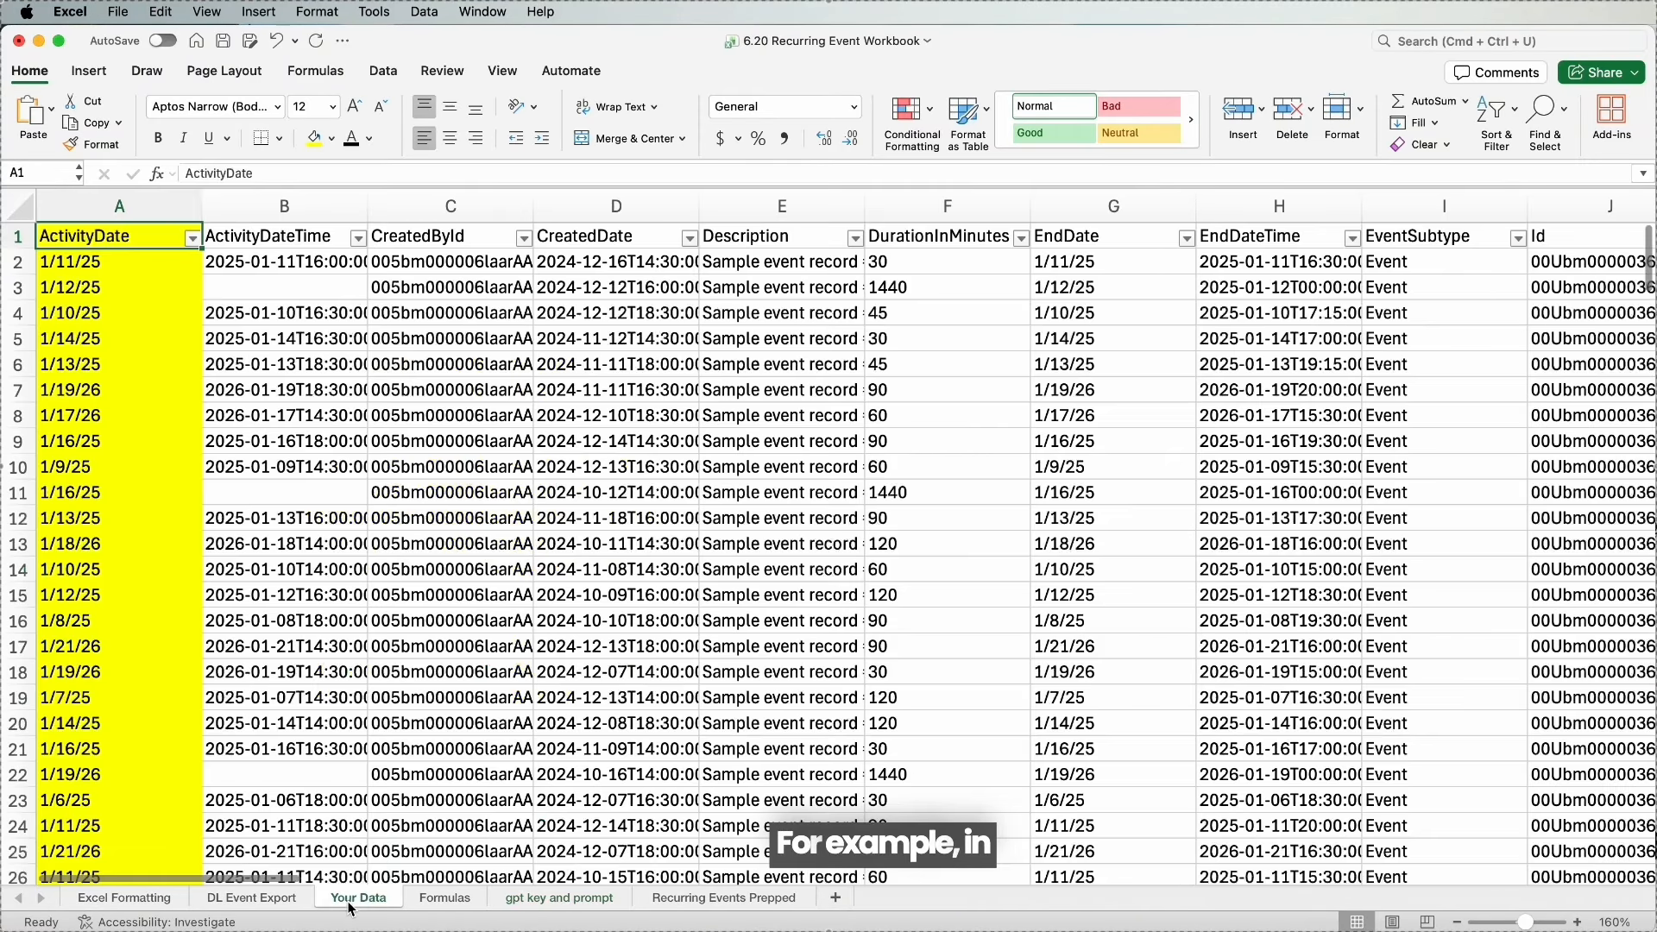
pyautogui.click(1468, 542)
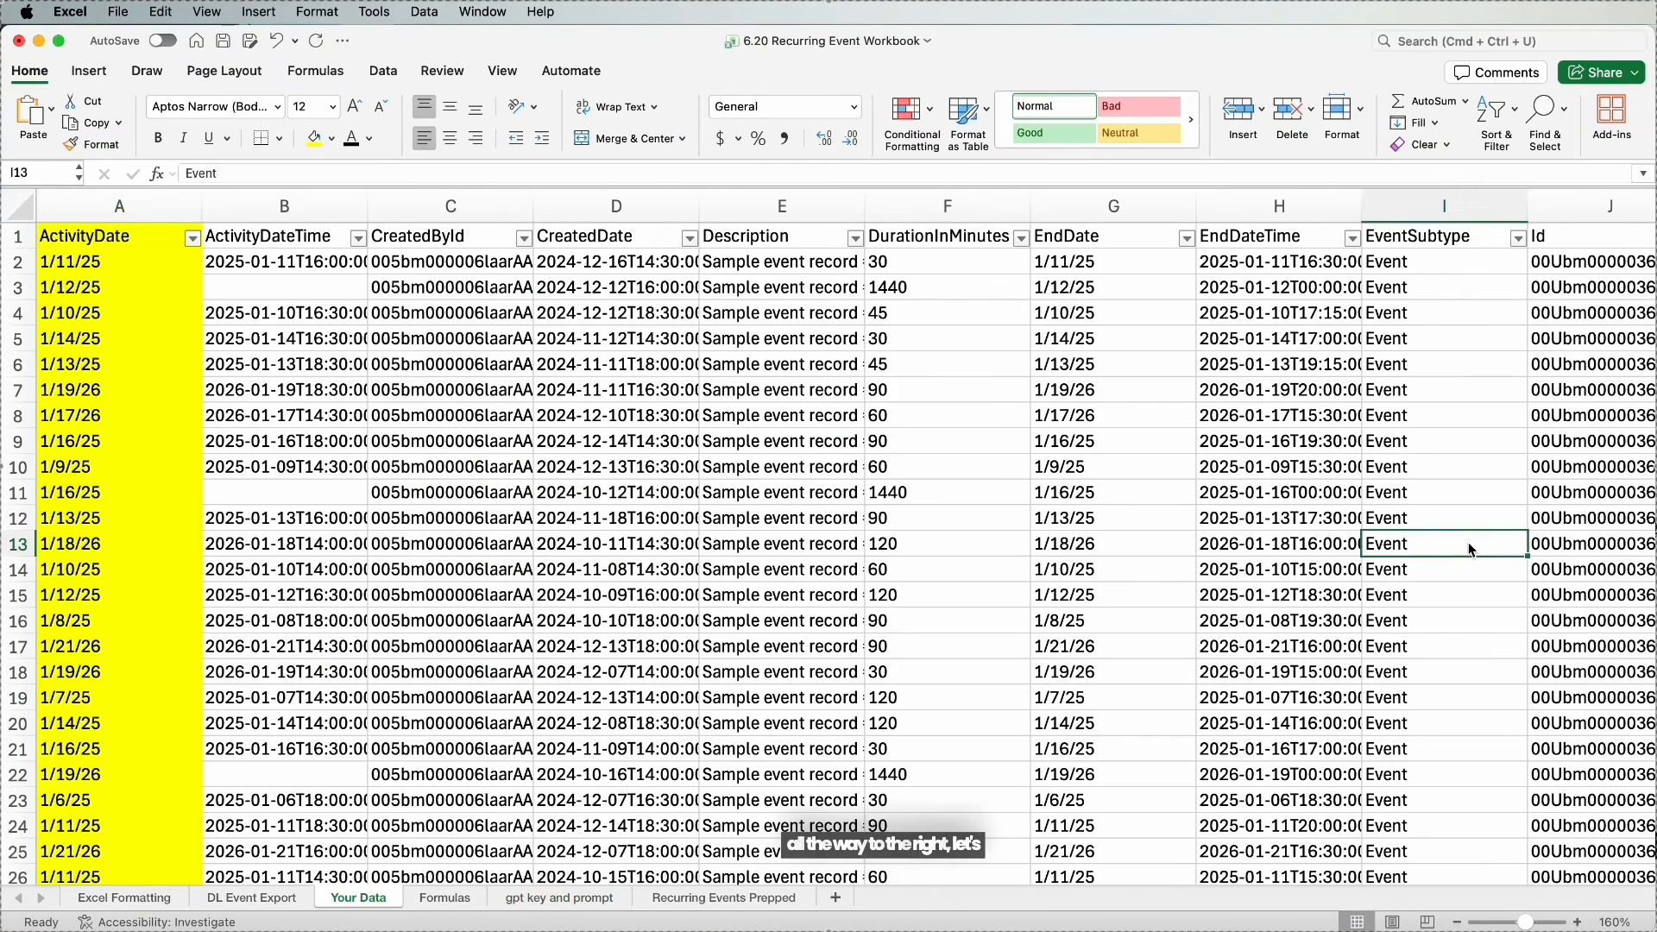
pyautogui.hscroll(20, 1468, 542)
pyautogui.hscroll(10, 1468, 542)
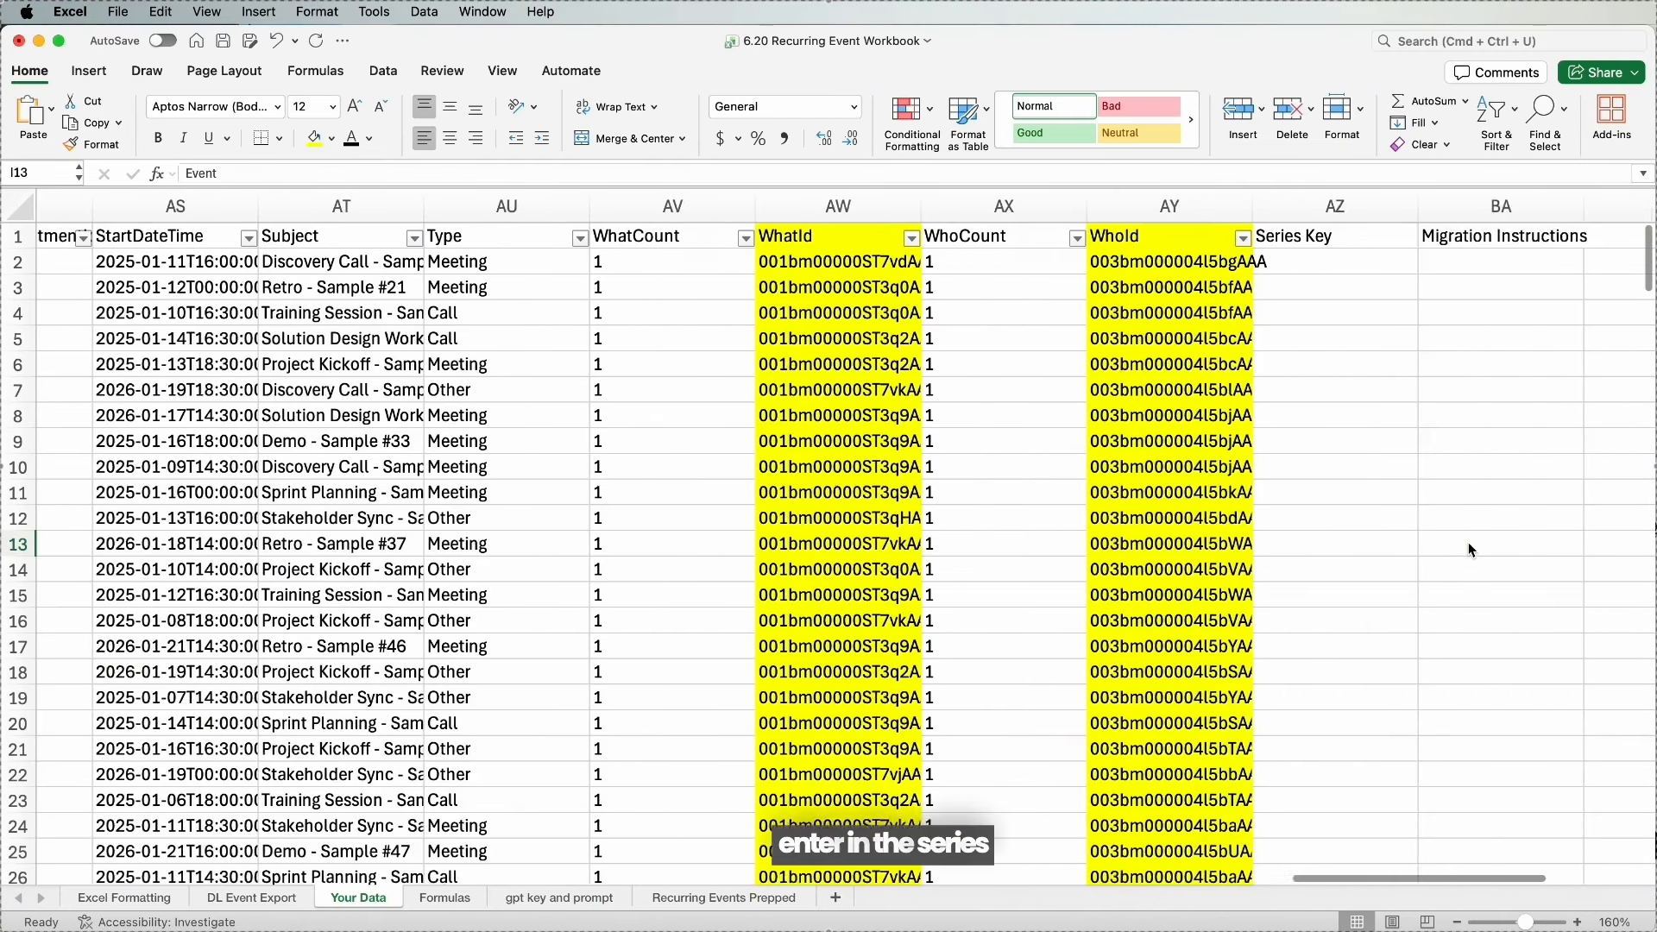
pyautogui.click(865, 227)
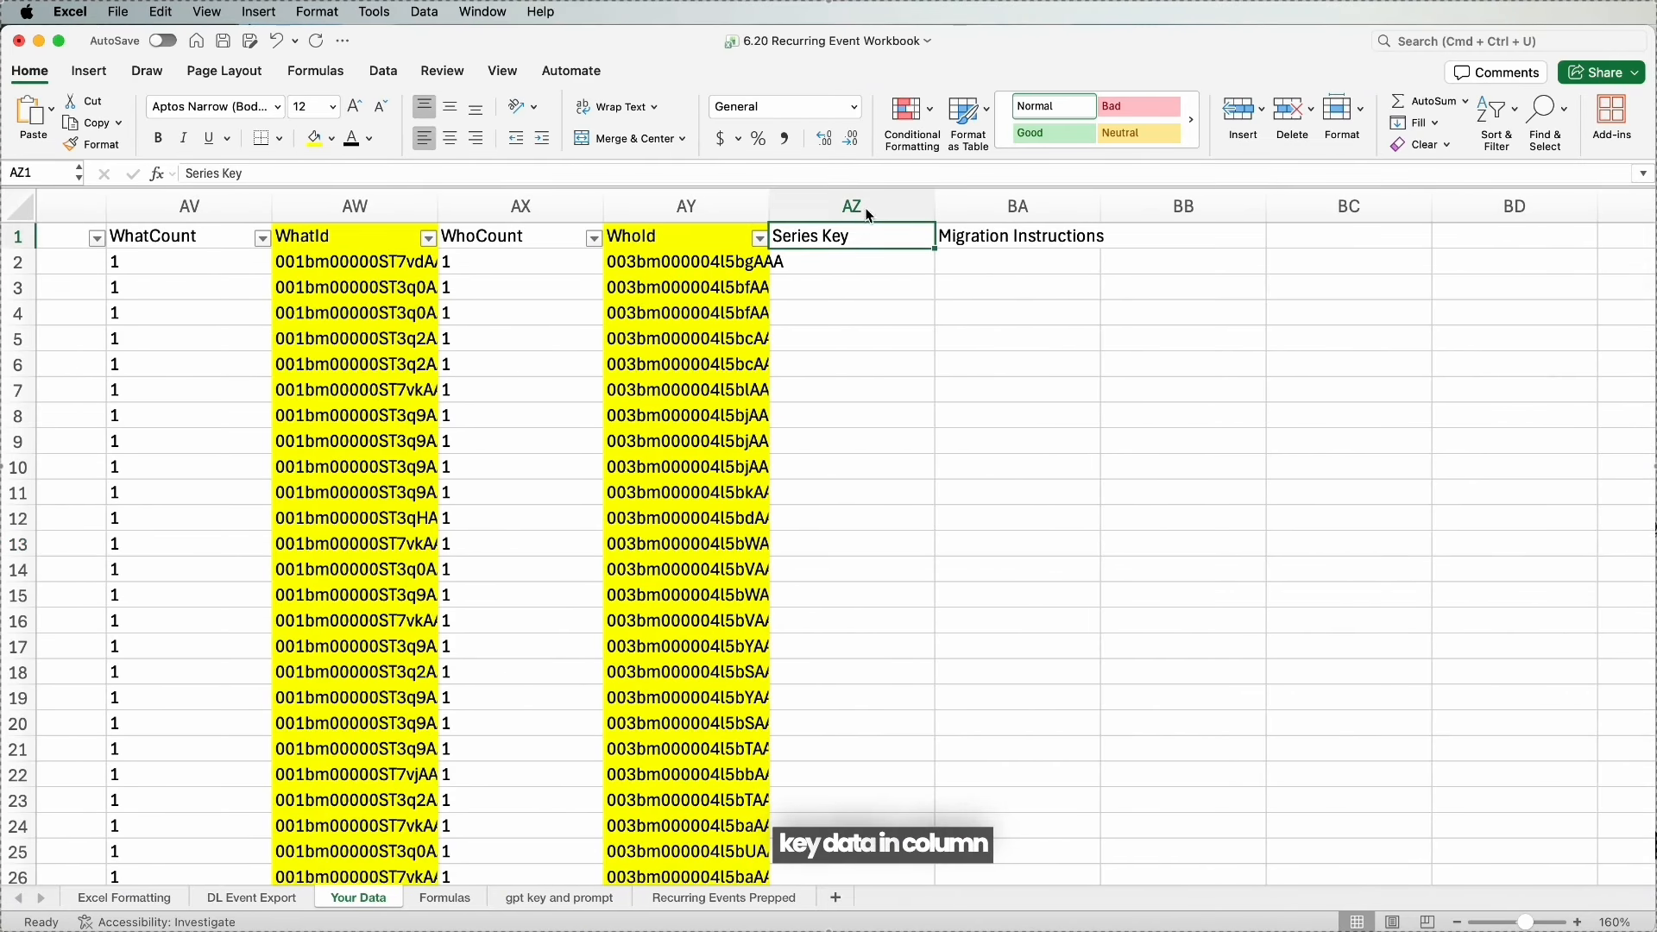
pyautogui.click(859, 262)
pyautogui.click(541, 900)
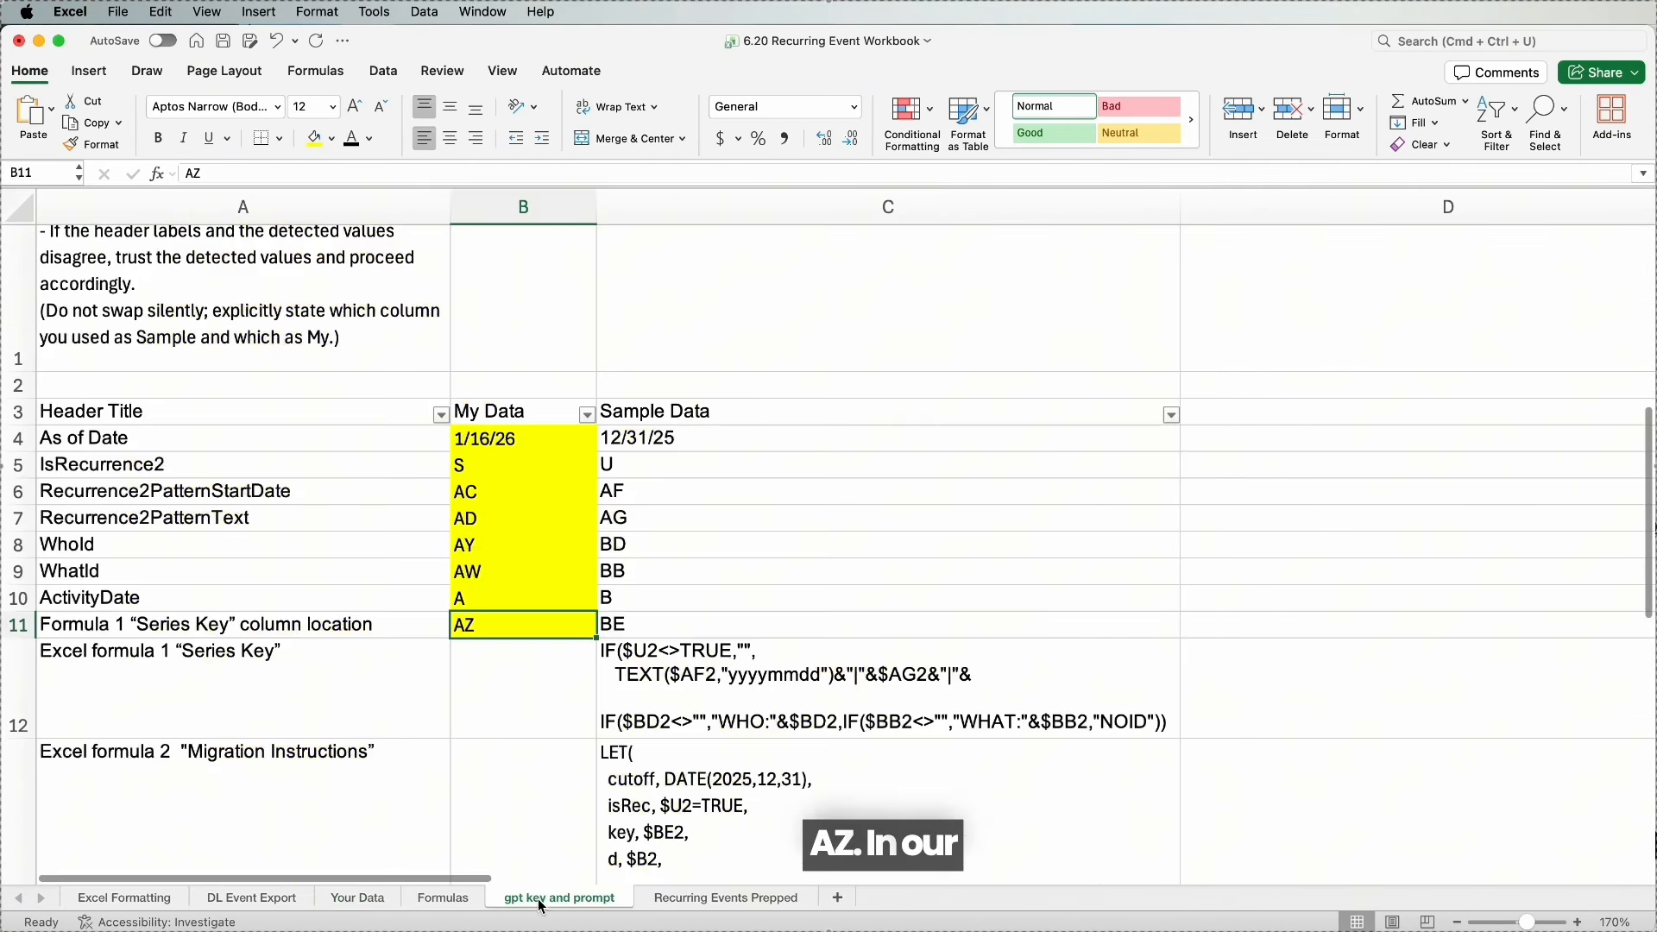
pyautogui.click(268, 629)
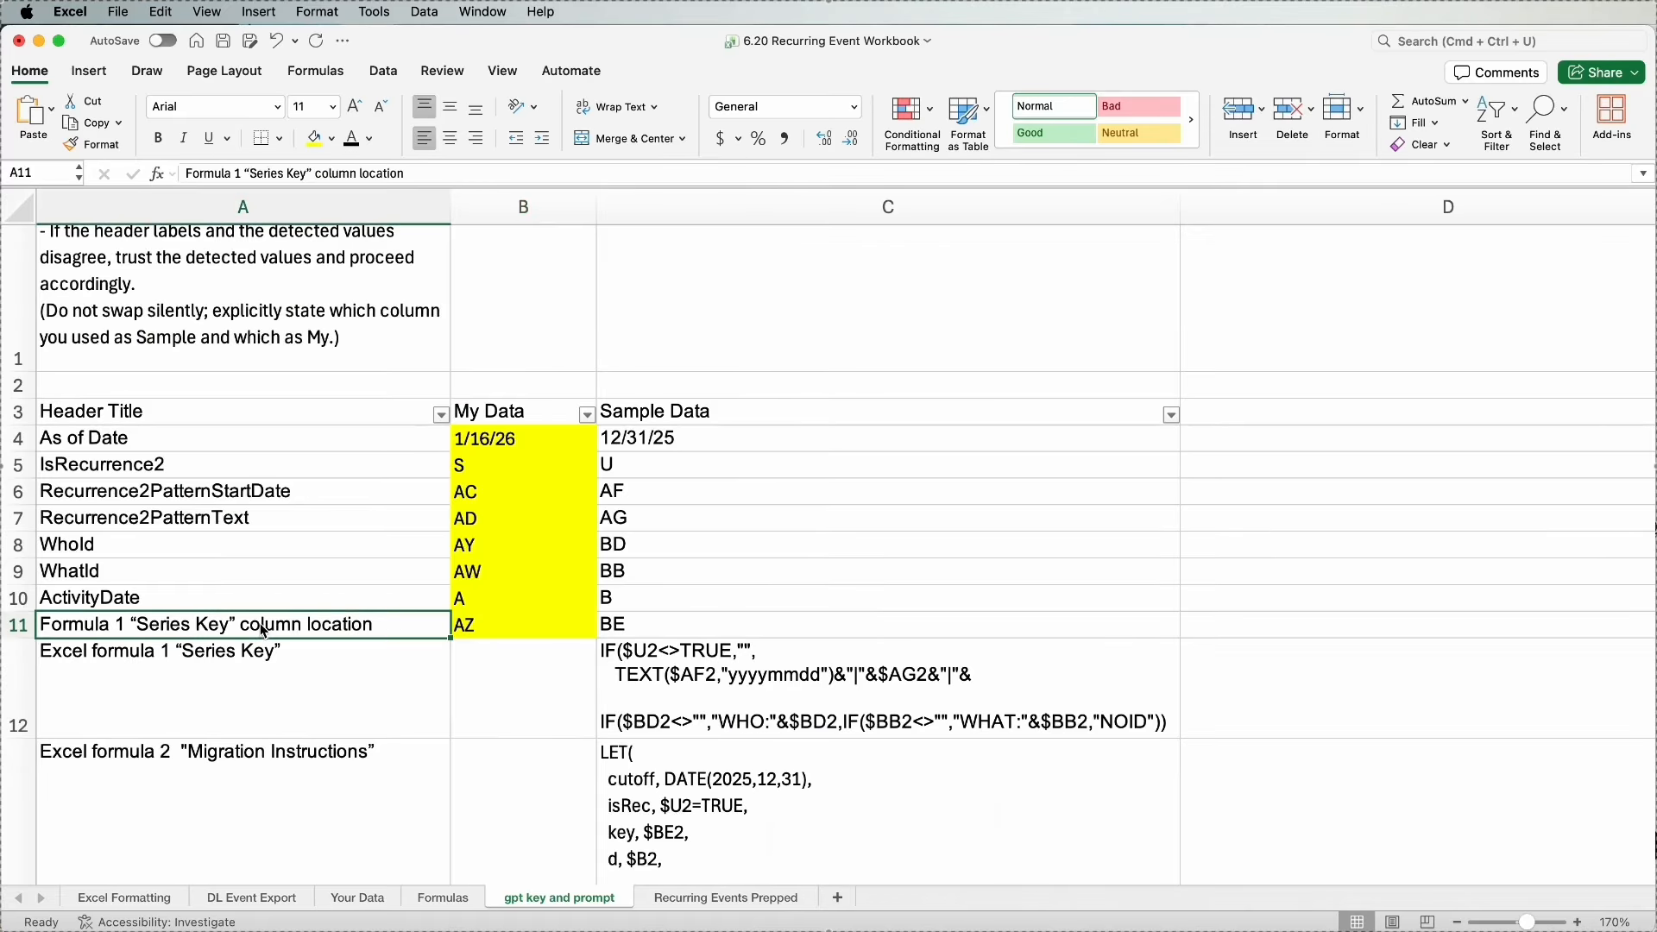
pyautogui.doubleClick(499, 627)
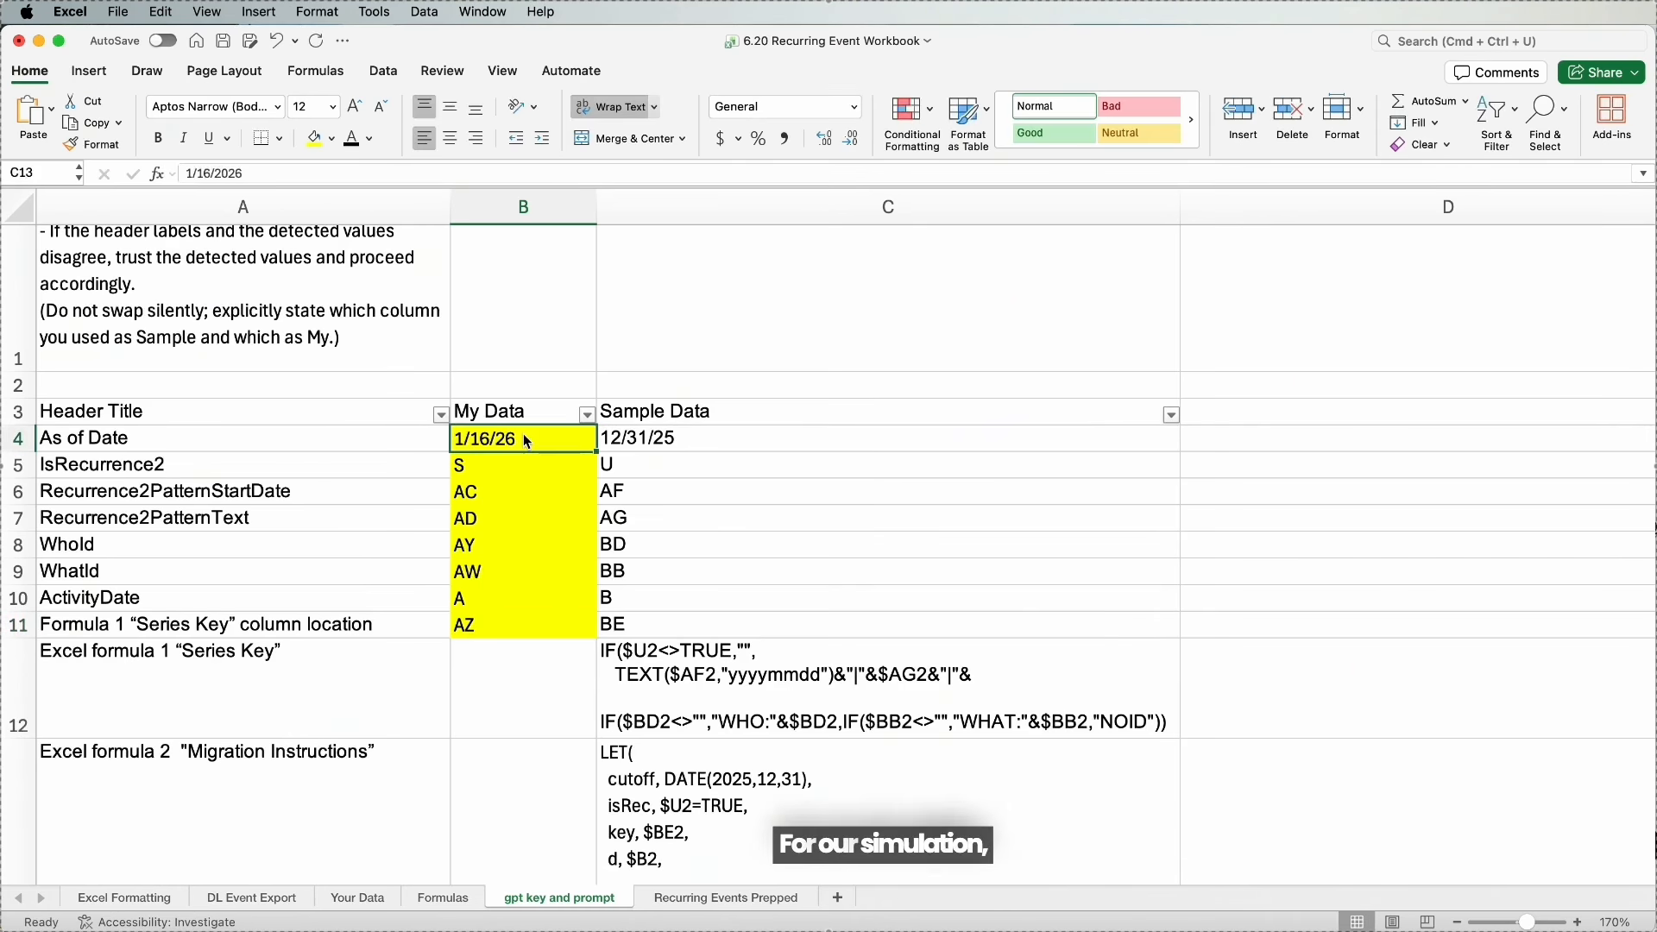
pyautogui.moveTo(523, 436); pyautogui.dragTo(511, 618)
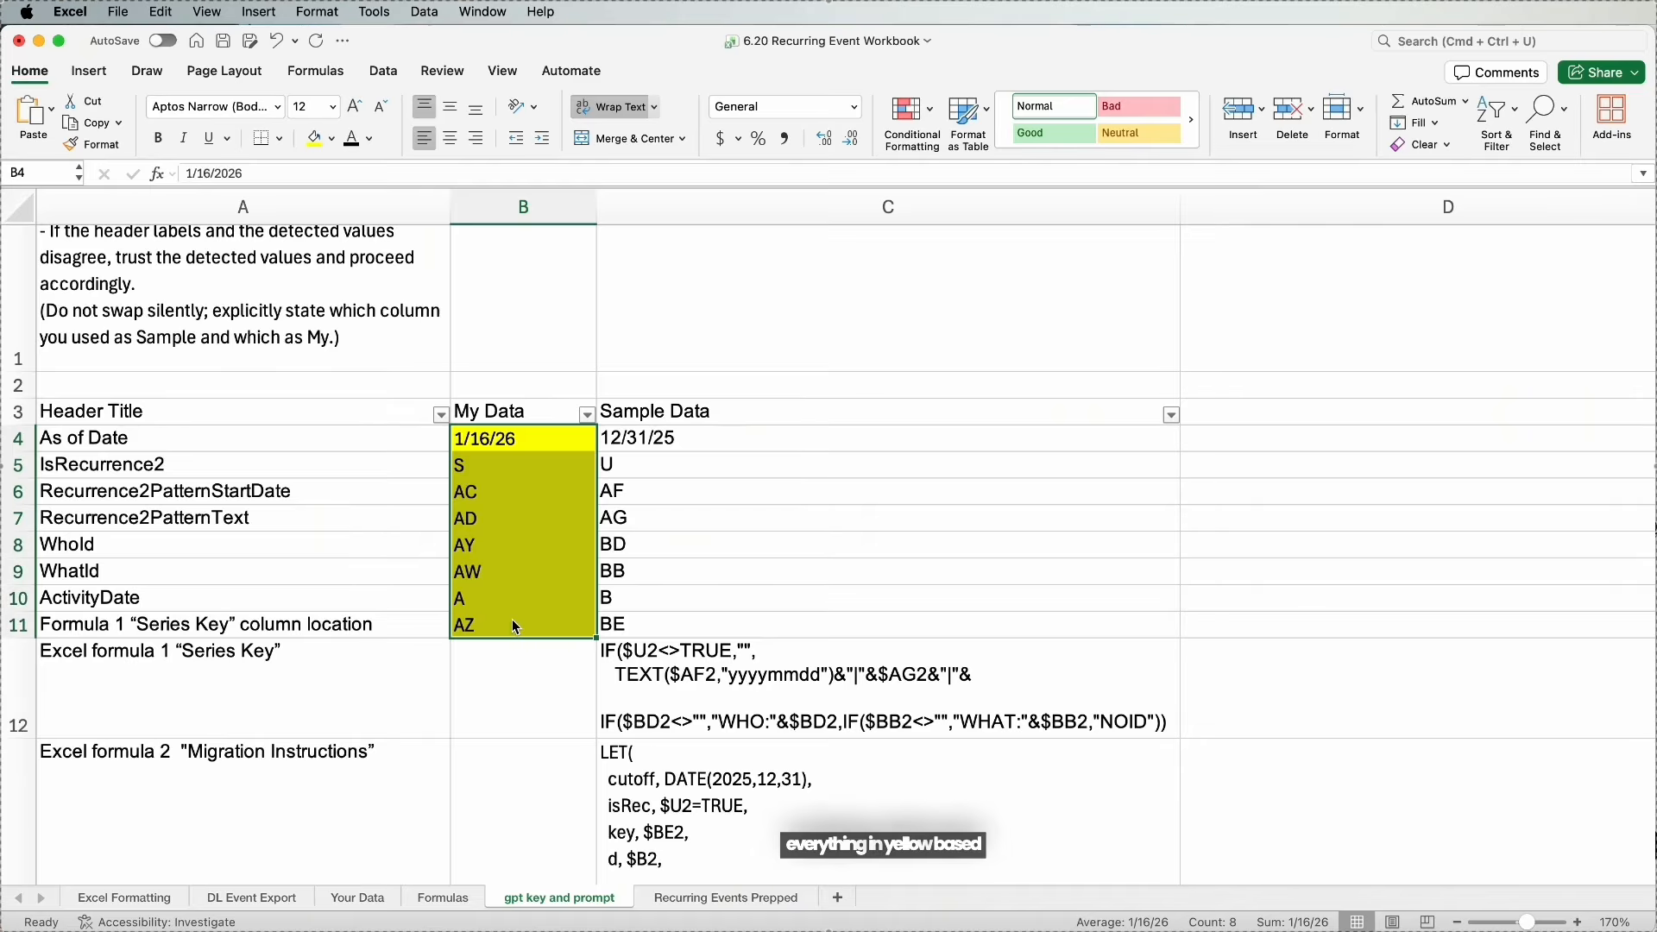
pyautogui.click(351, 898)
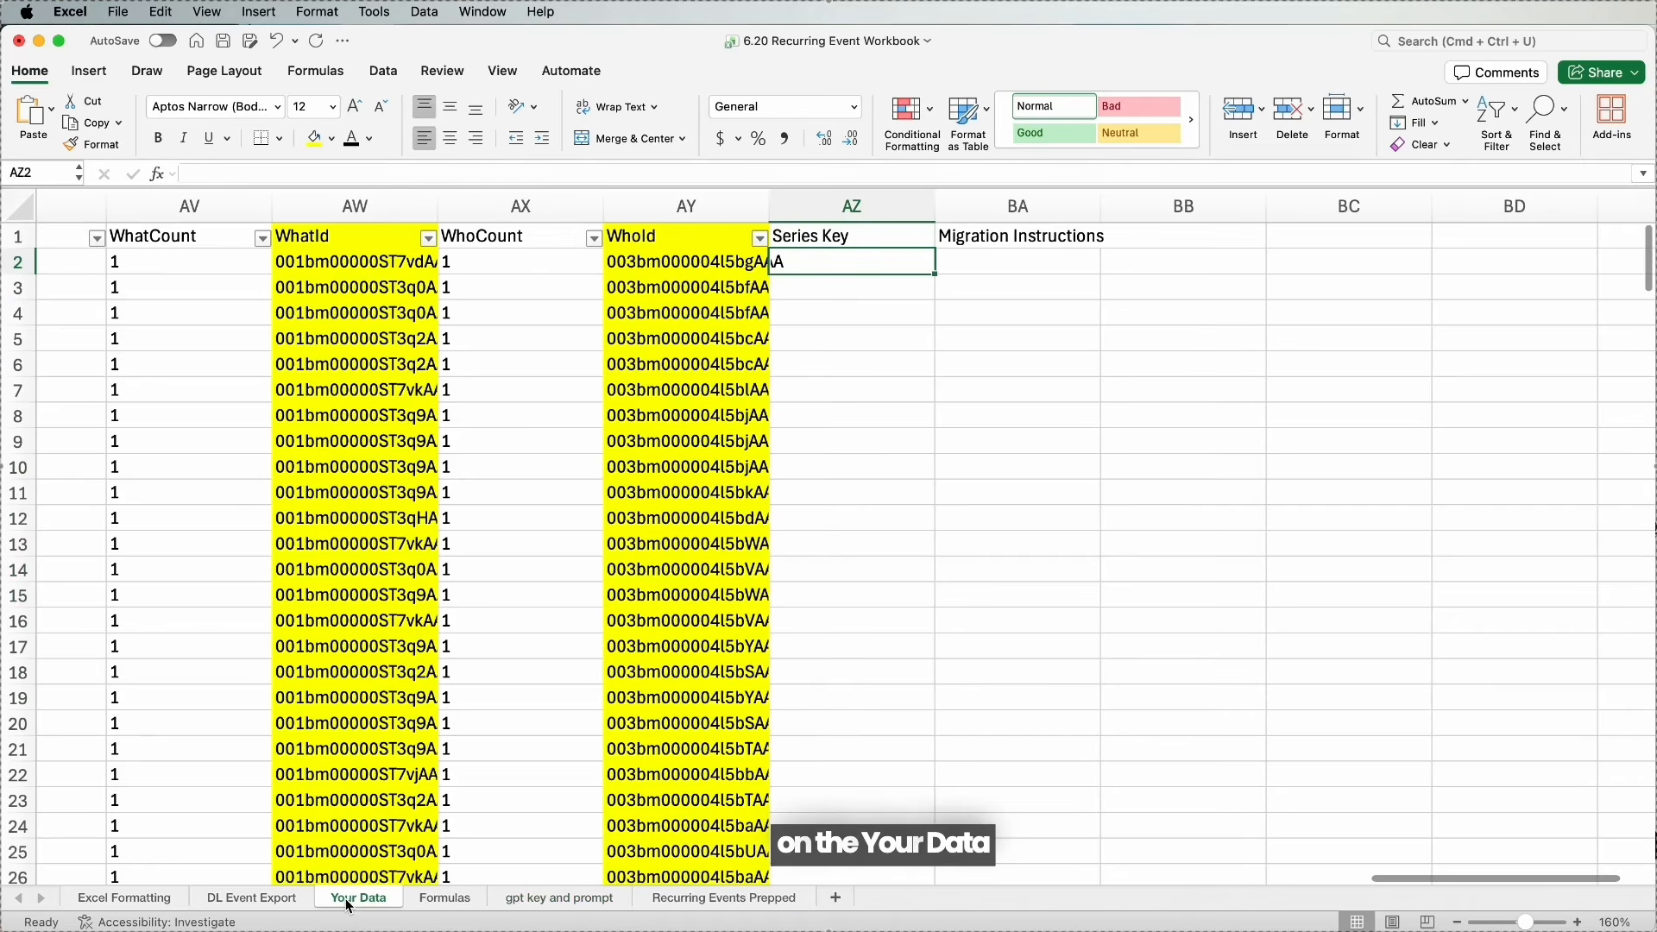
# Copy the prompt and the entire three-column table below it on the gpt key and prompt sheet.
pyautogui.click(549, 906)
pyautogui.click(323, 603)
pyautogui.scroll(-10, 323, 602)
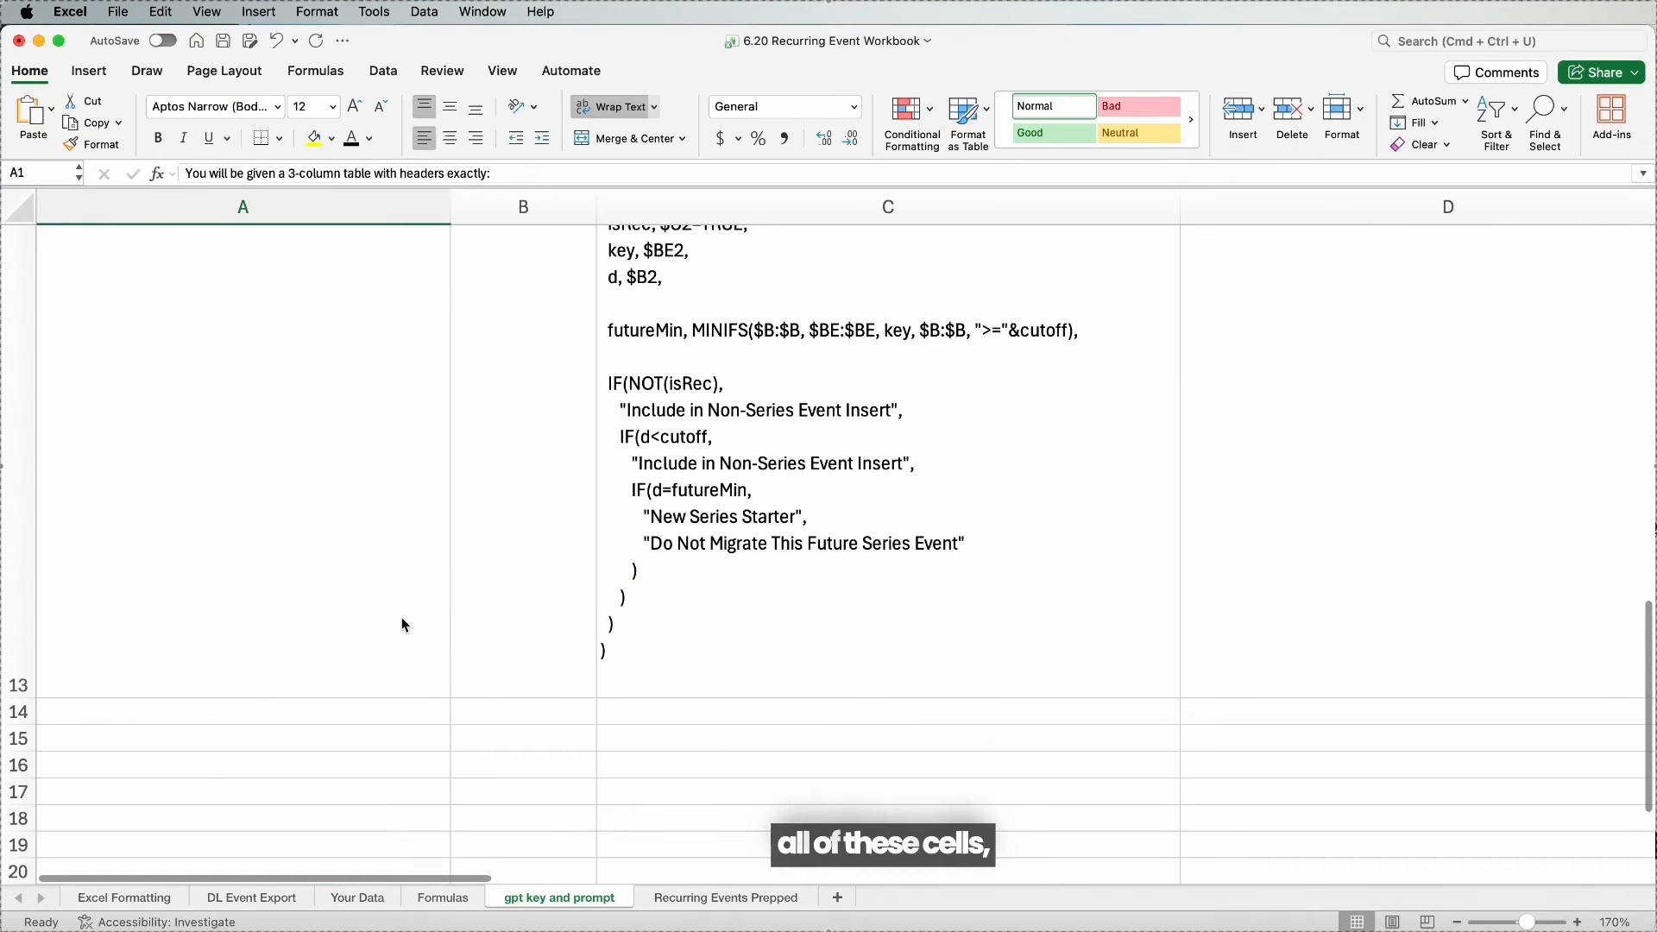
pyautogui.press('super+c')
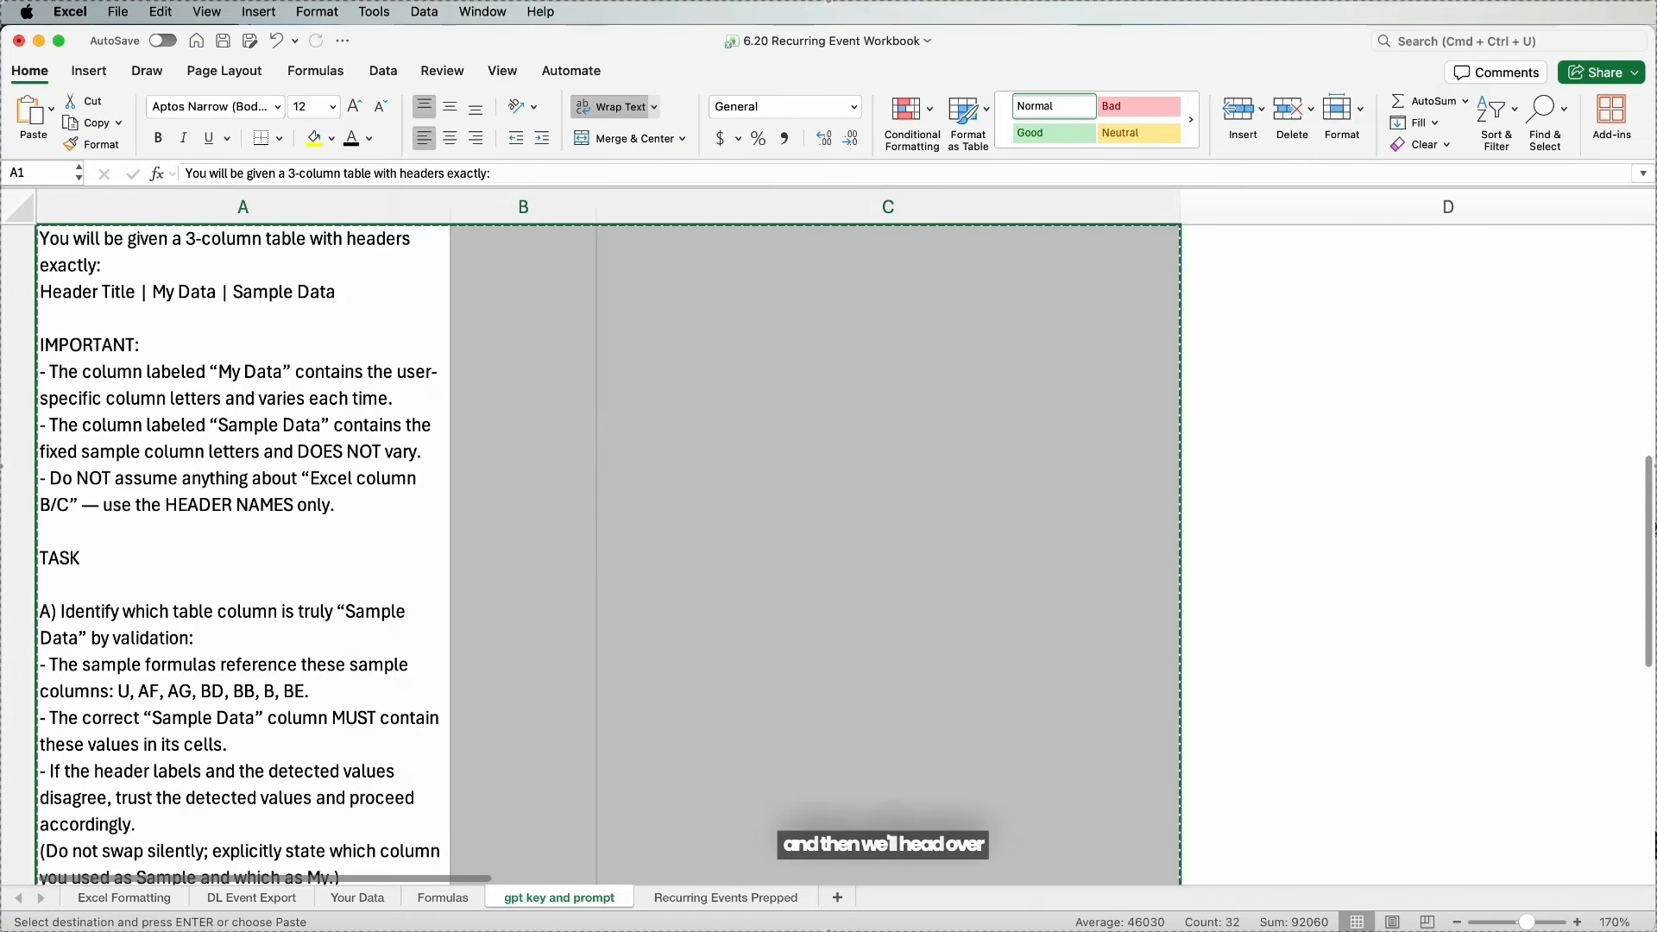
# Switch to ChatGPT in Chrome, paste the copied prompt and table into the message, and submit it.
pyautogui.press('super+Tab')
pyautogui.doubleClick(1319, 56)
pyautogui.press('super+v')
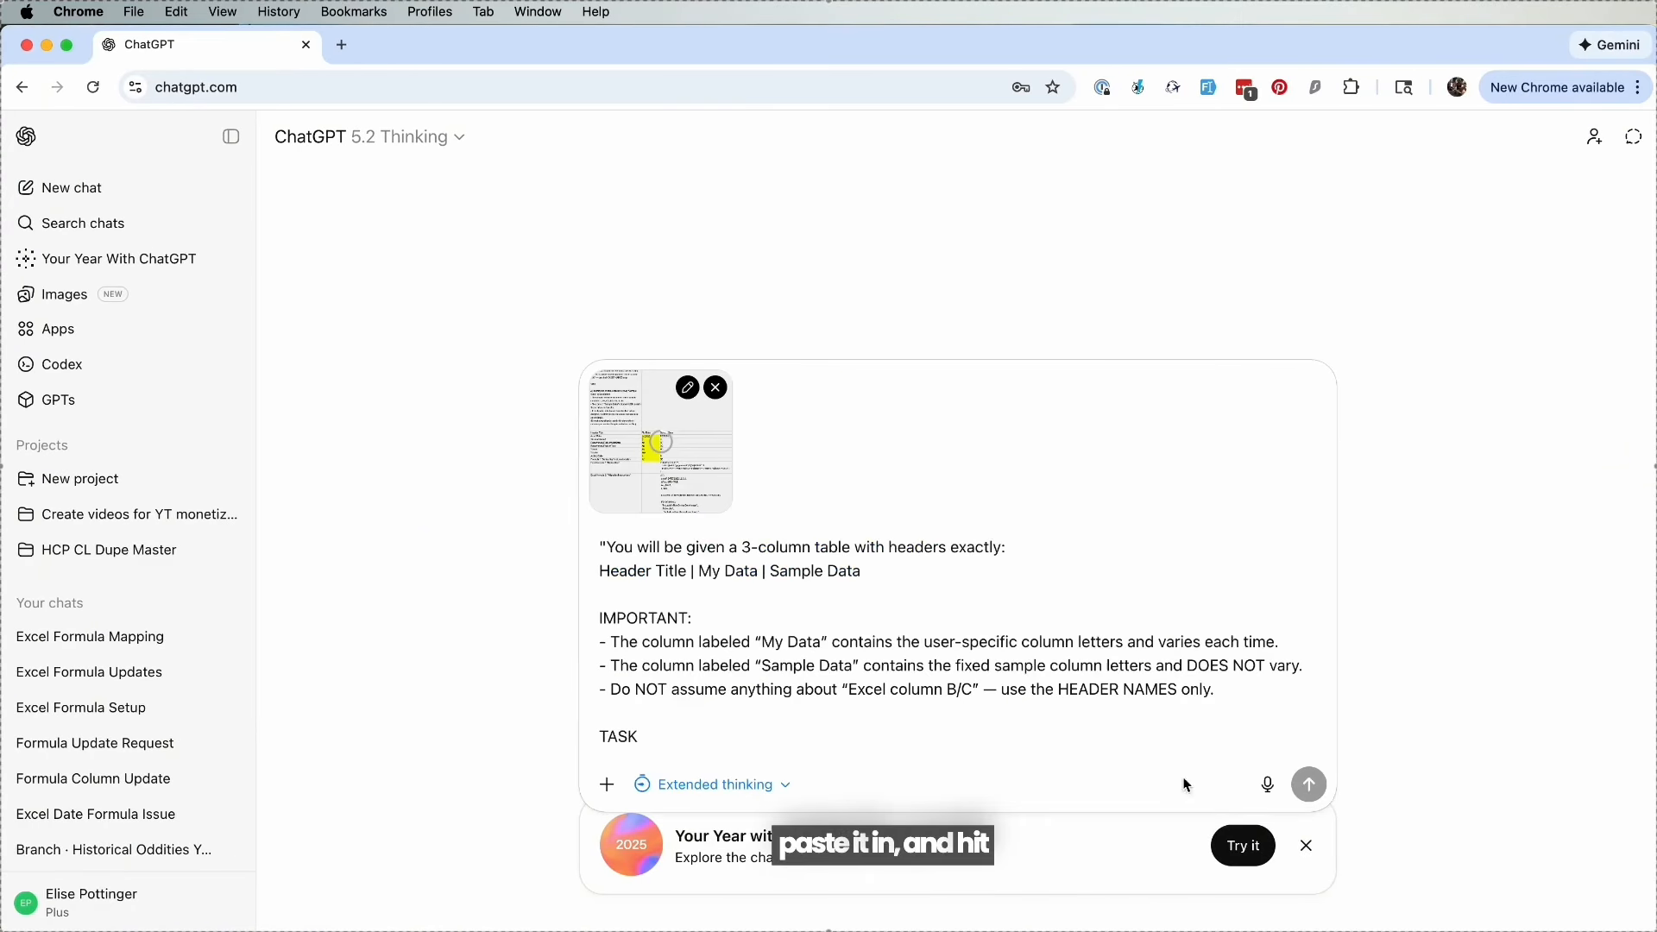
pyautogui.click(1312, 788)
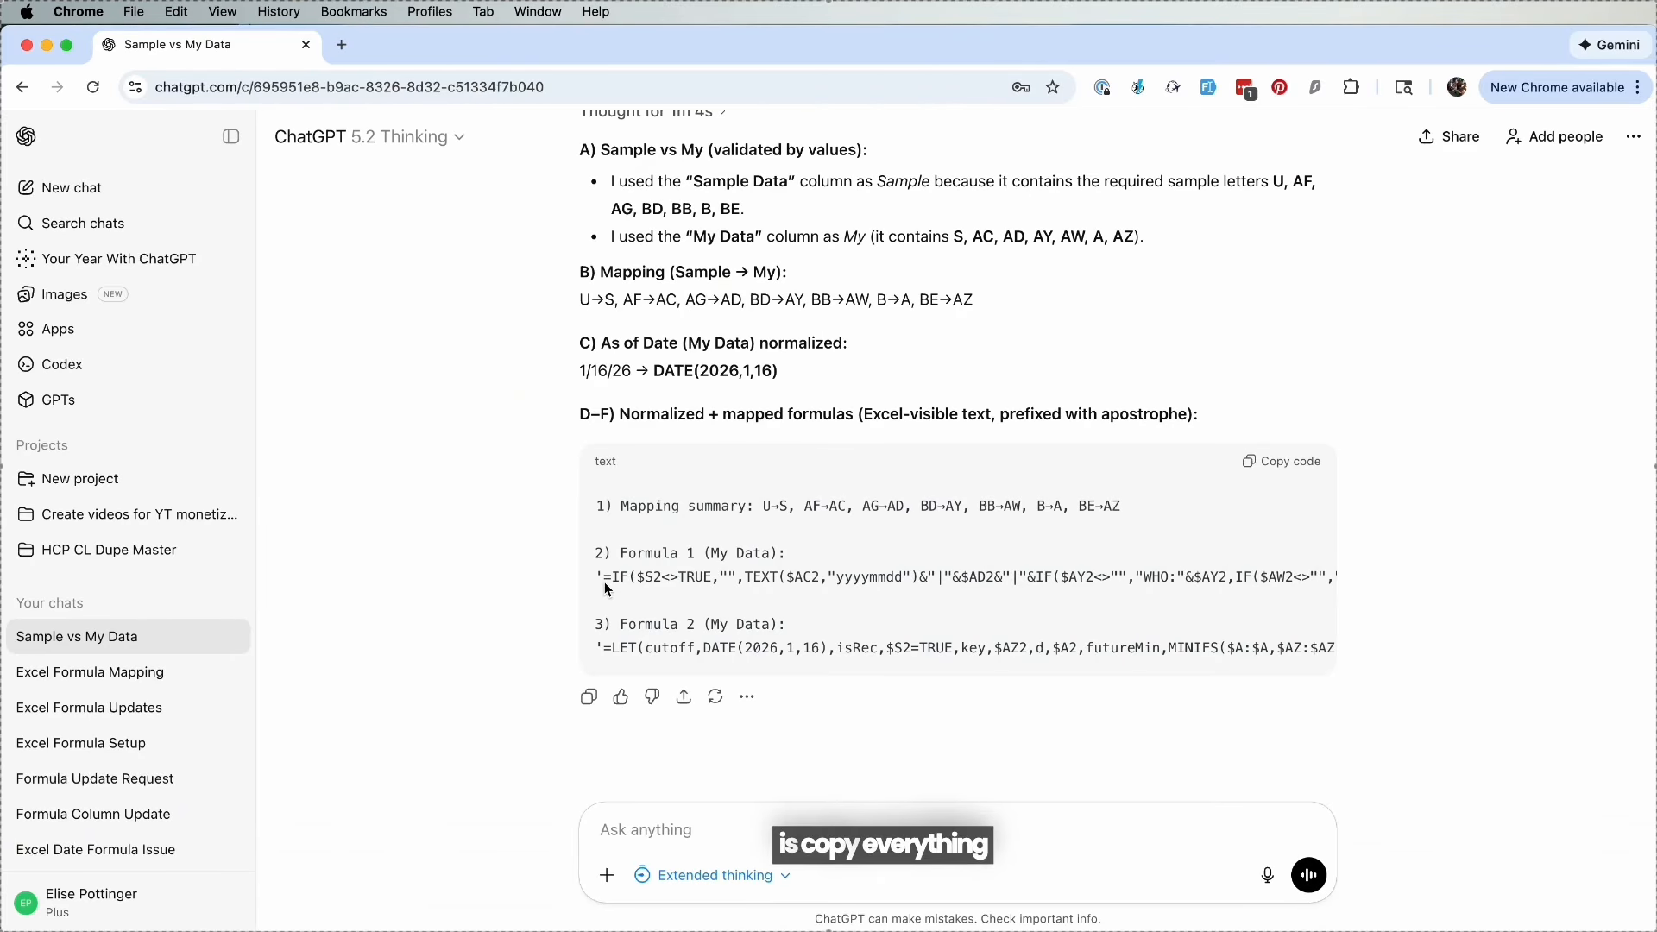
# Copy Formula 1 from the reply without its leading apostrophe and enter it in Series Key cell AZ2 on Excel's Your Data sheet.
pyautogui.moveTo(611, 587); pyautogui.dragTo(796, 582)
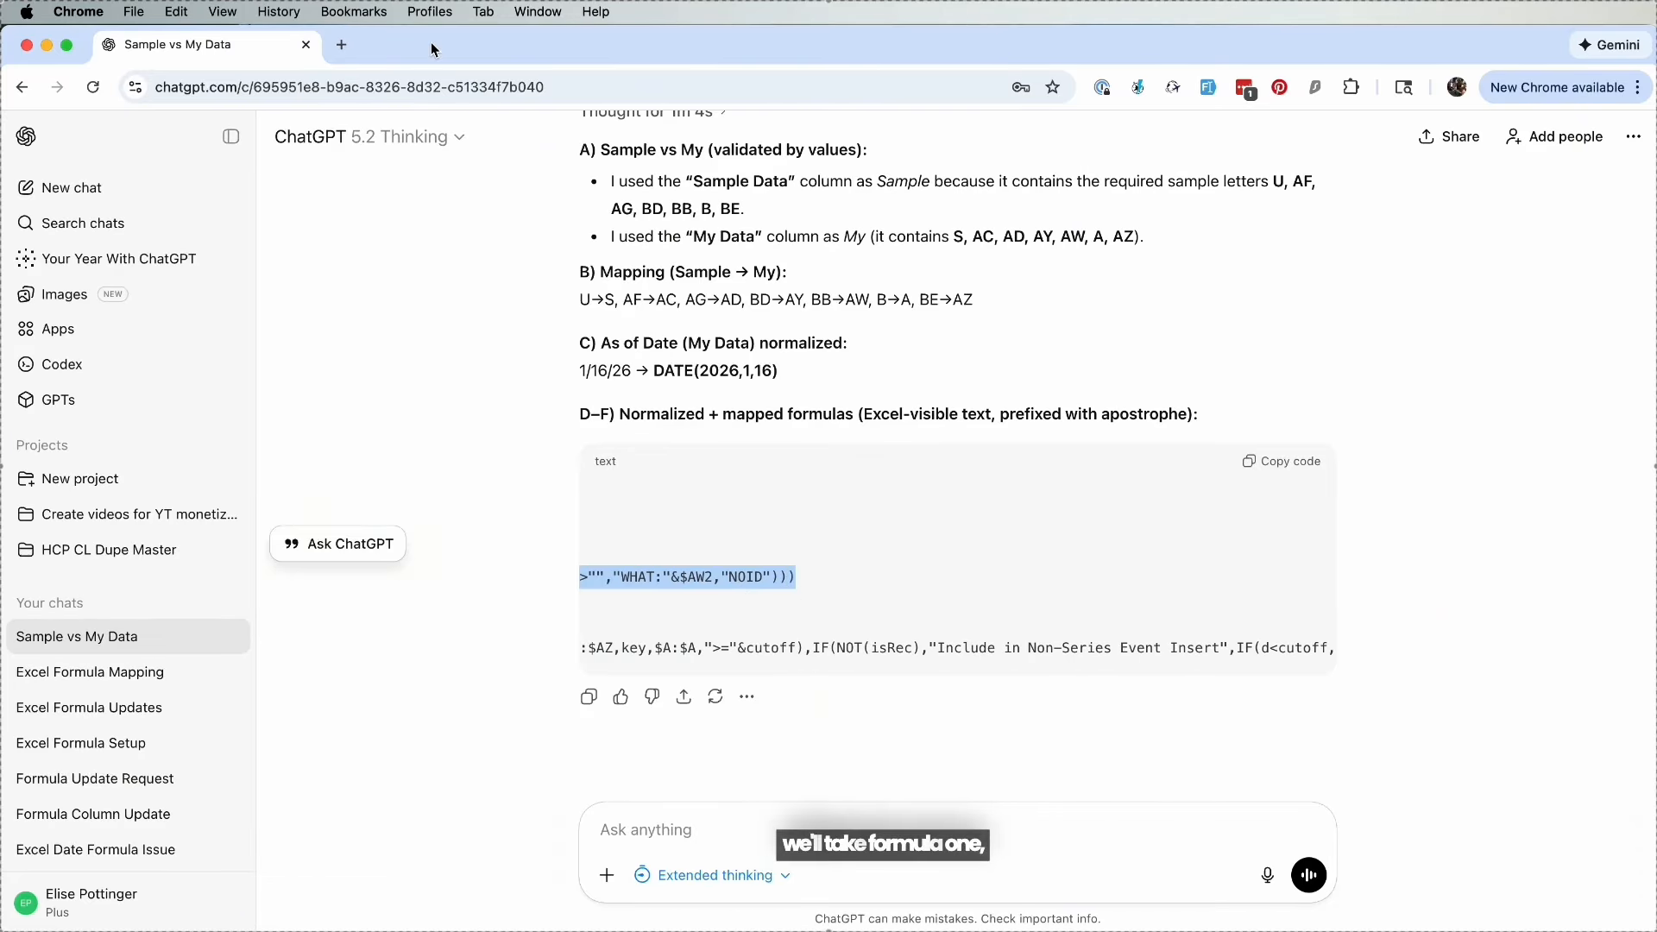
pyautogui.press('super+Tab')
pyautogui.click(358, 898)
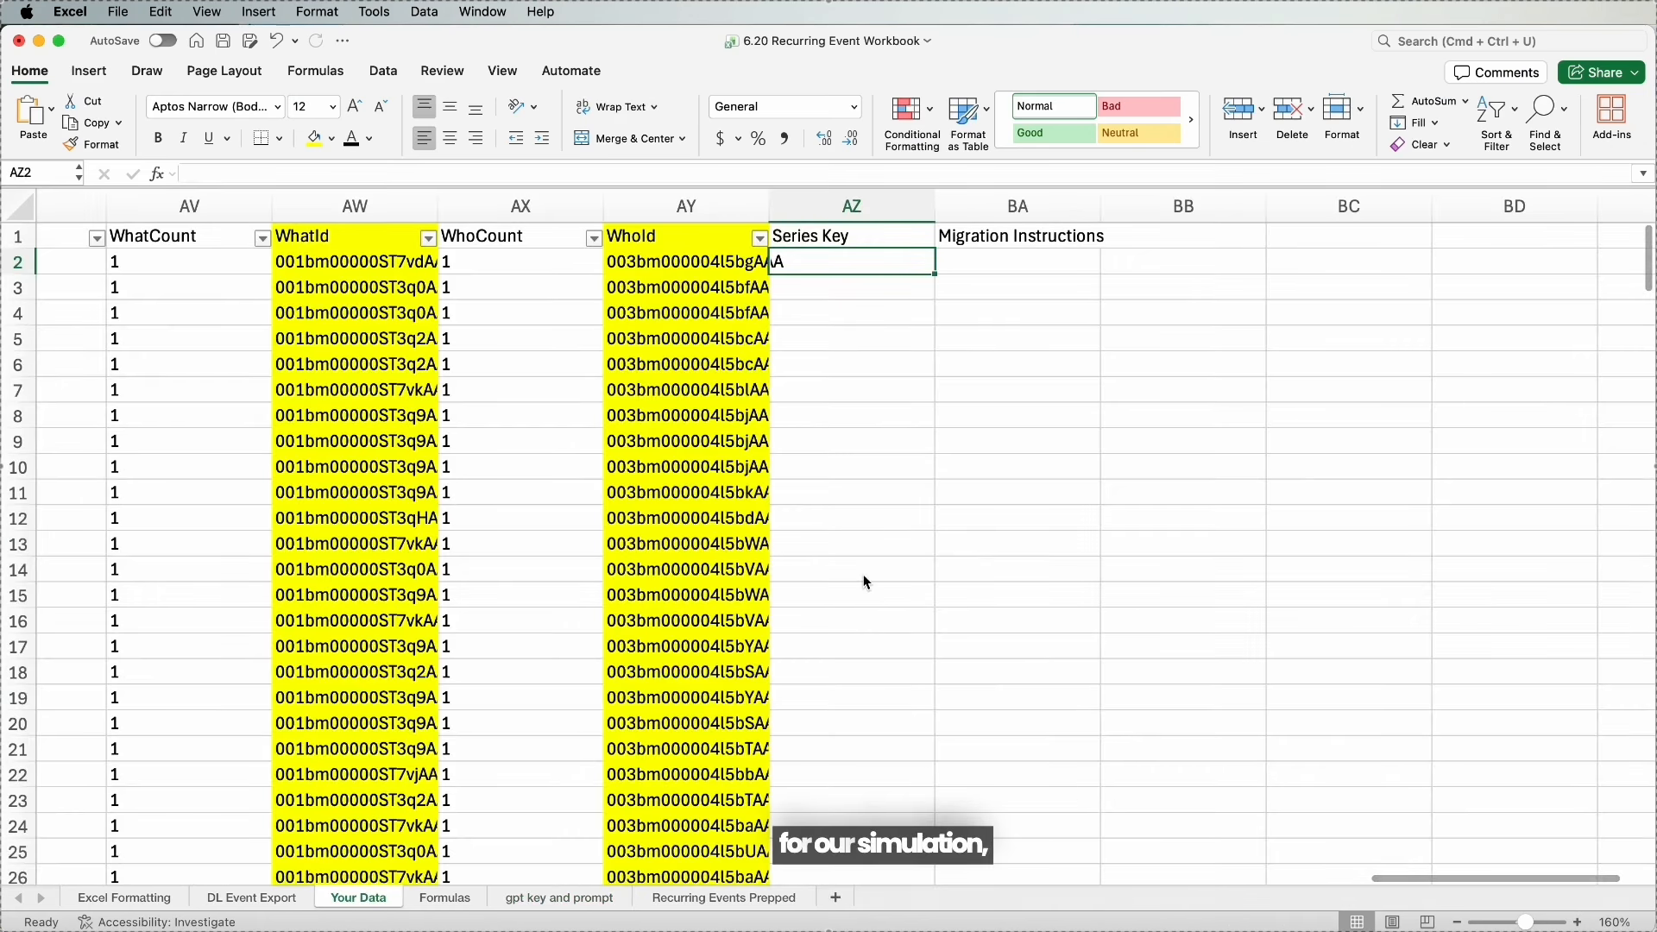
pyautogui.doubleClick(846, 270)
pyautogui.press('super+v')
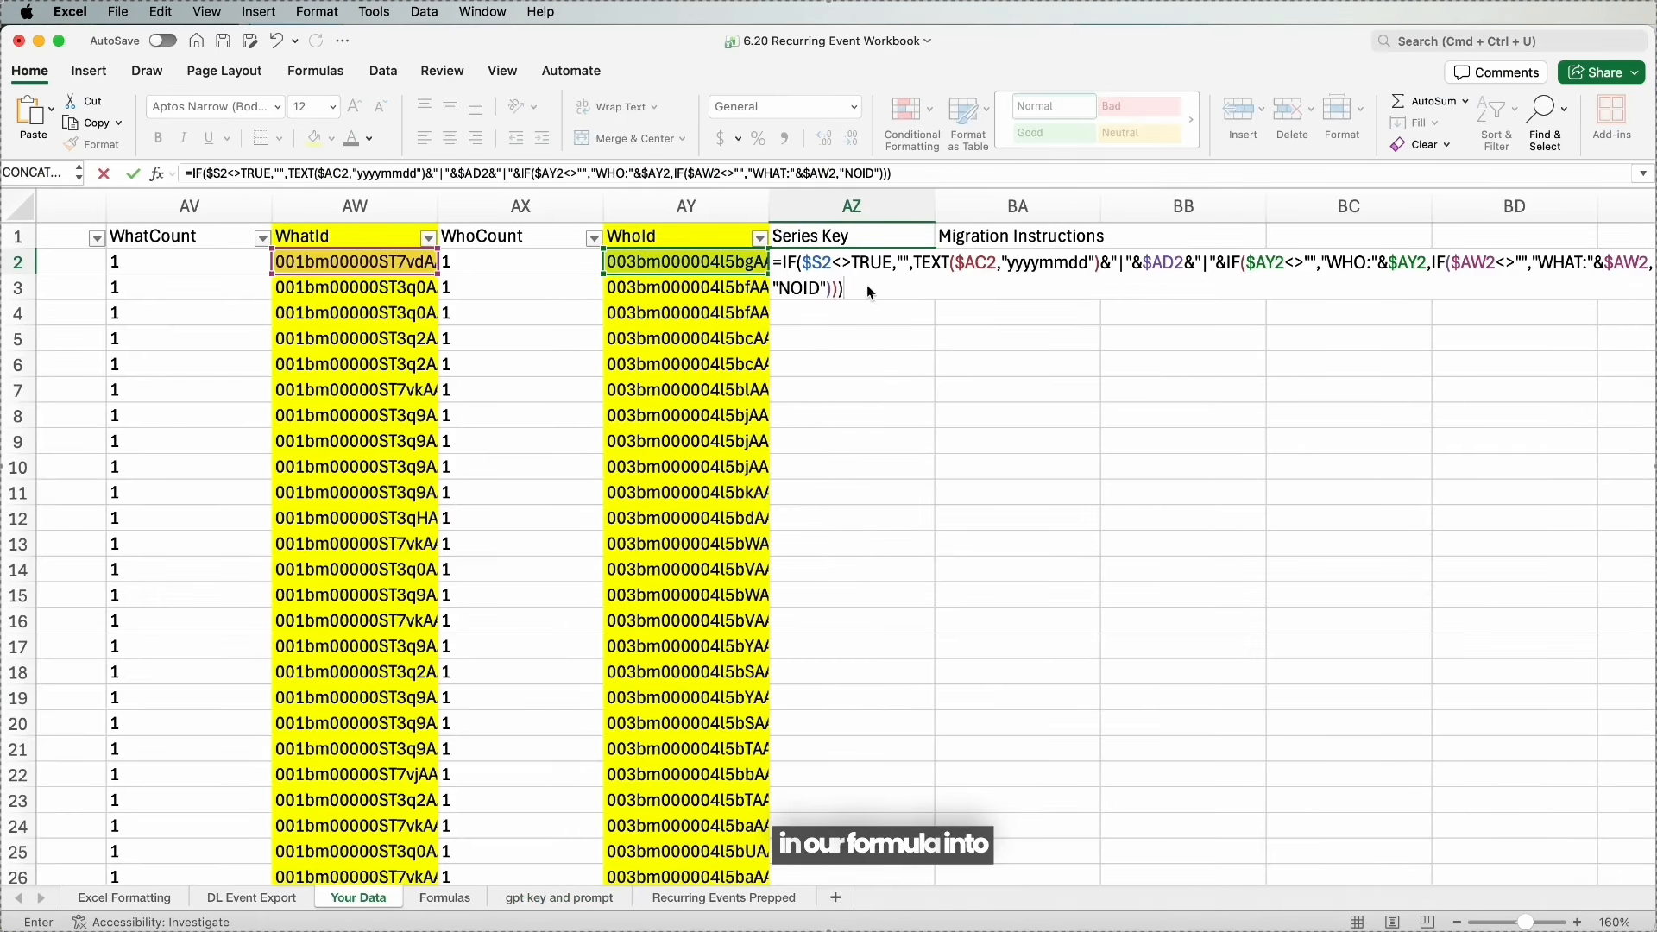
pyautogui.press('Return')
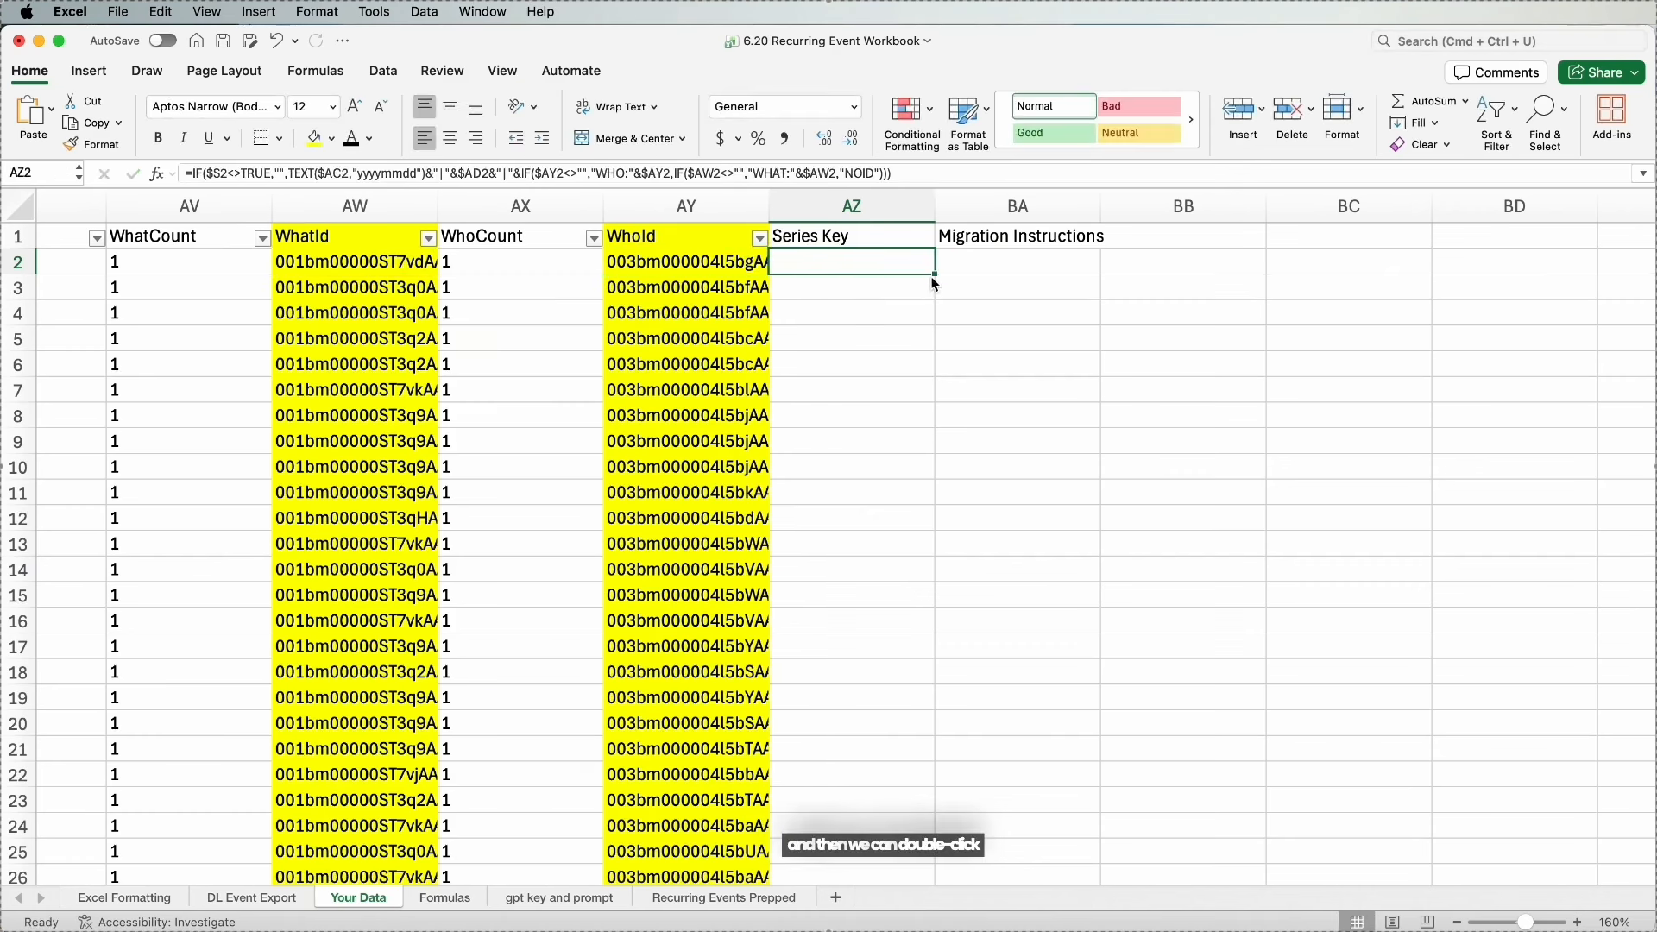
# Fill the Series Key formula from AZ2 down the column and check the keys generated for the recurring rows.
pyautogui.doubleClick(935, 274)
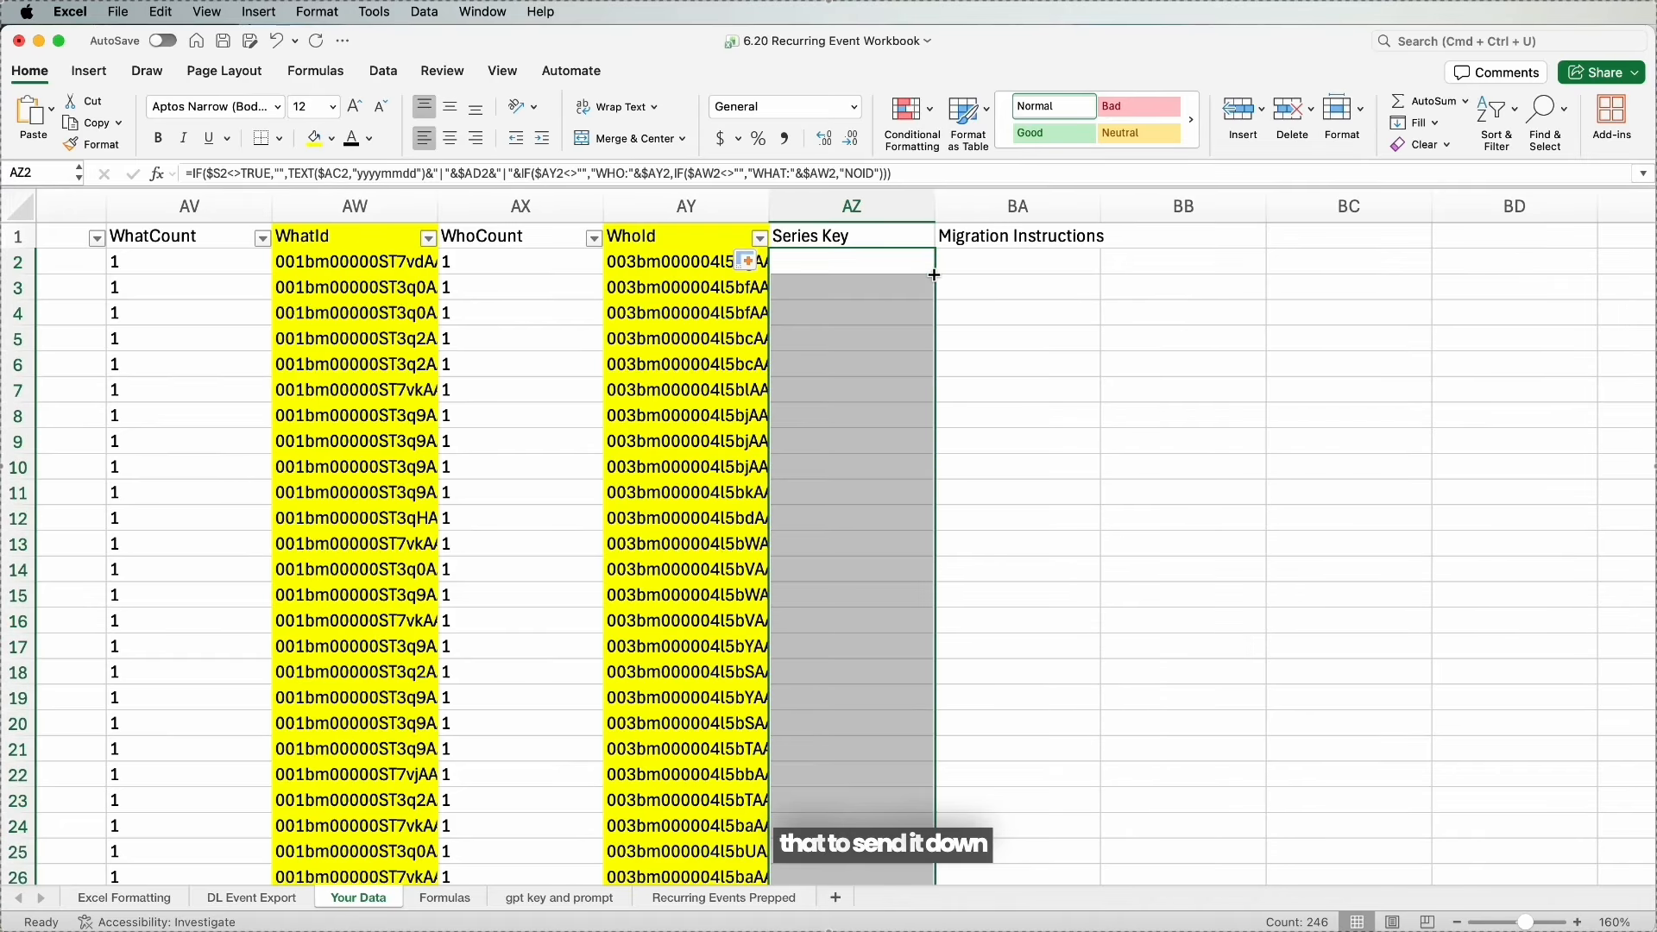
pyautogui.scroll(-20, 854, 576)
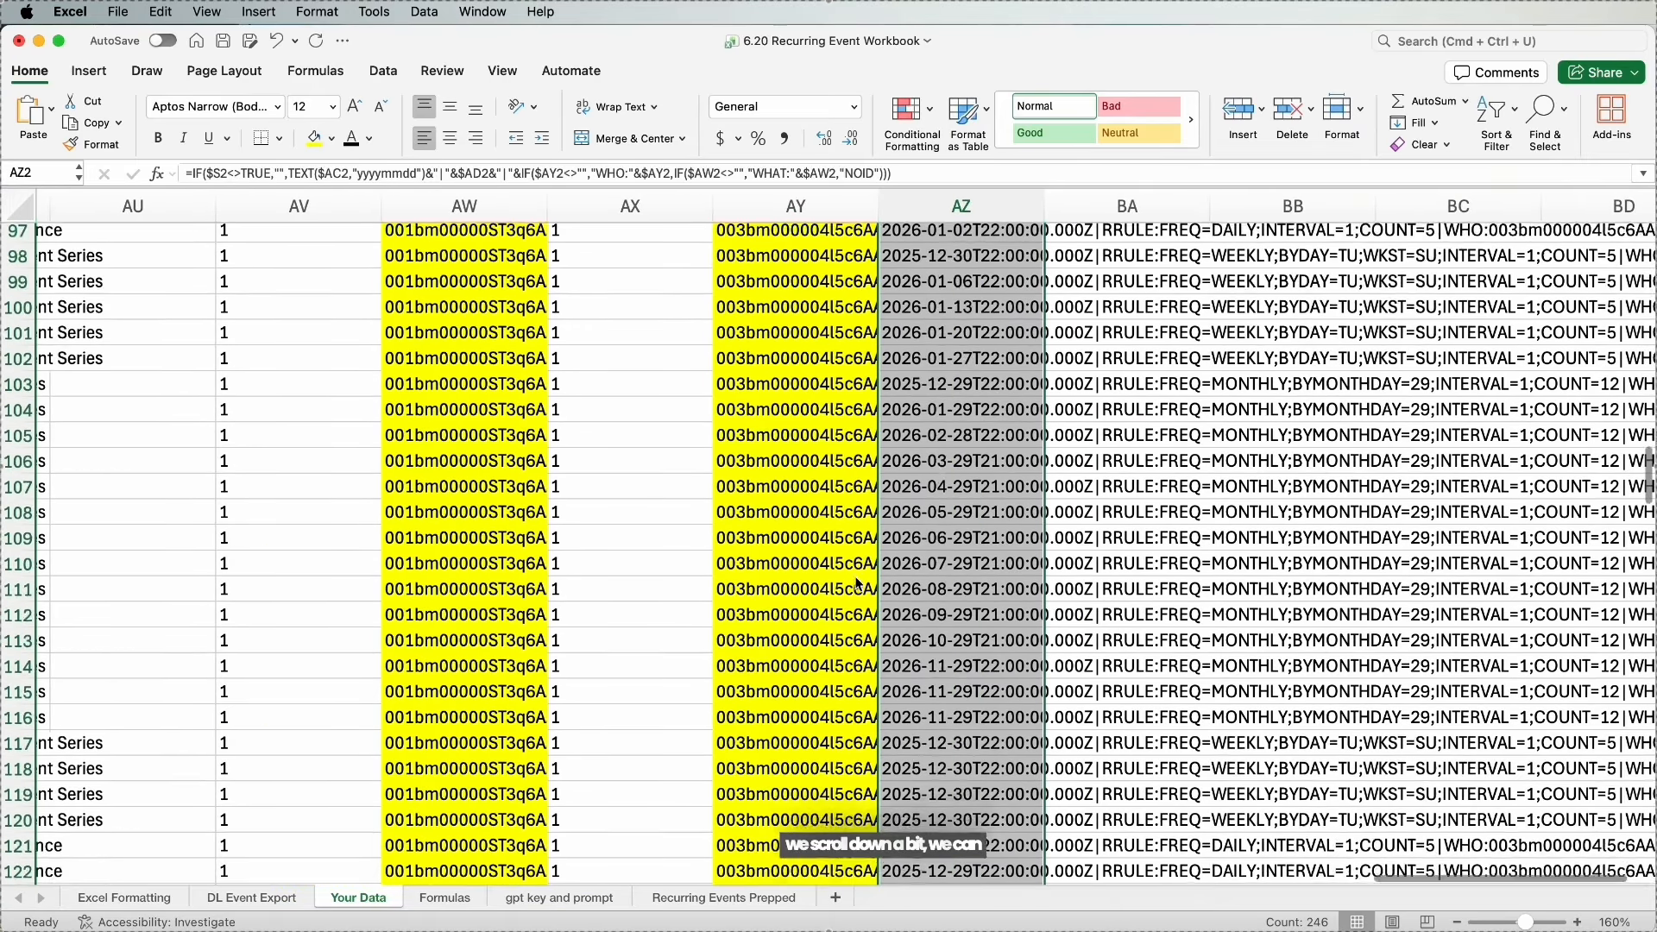
pyautogui.scroll(-3, 857, 583)
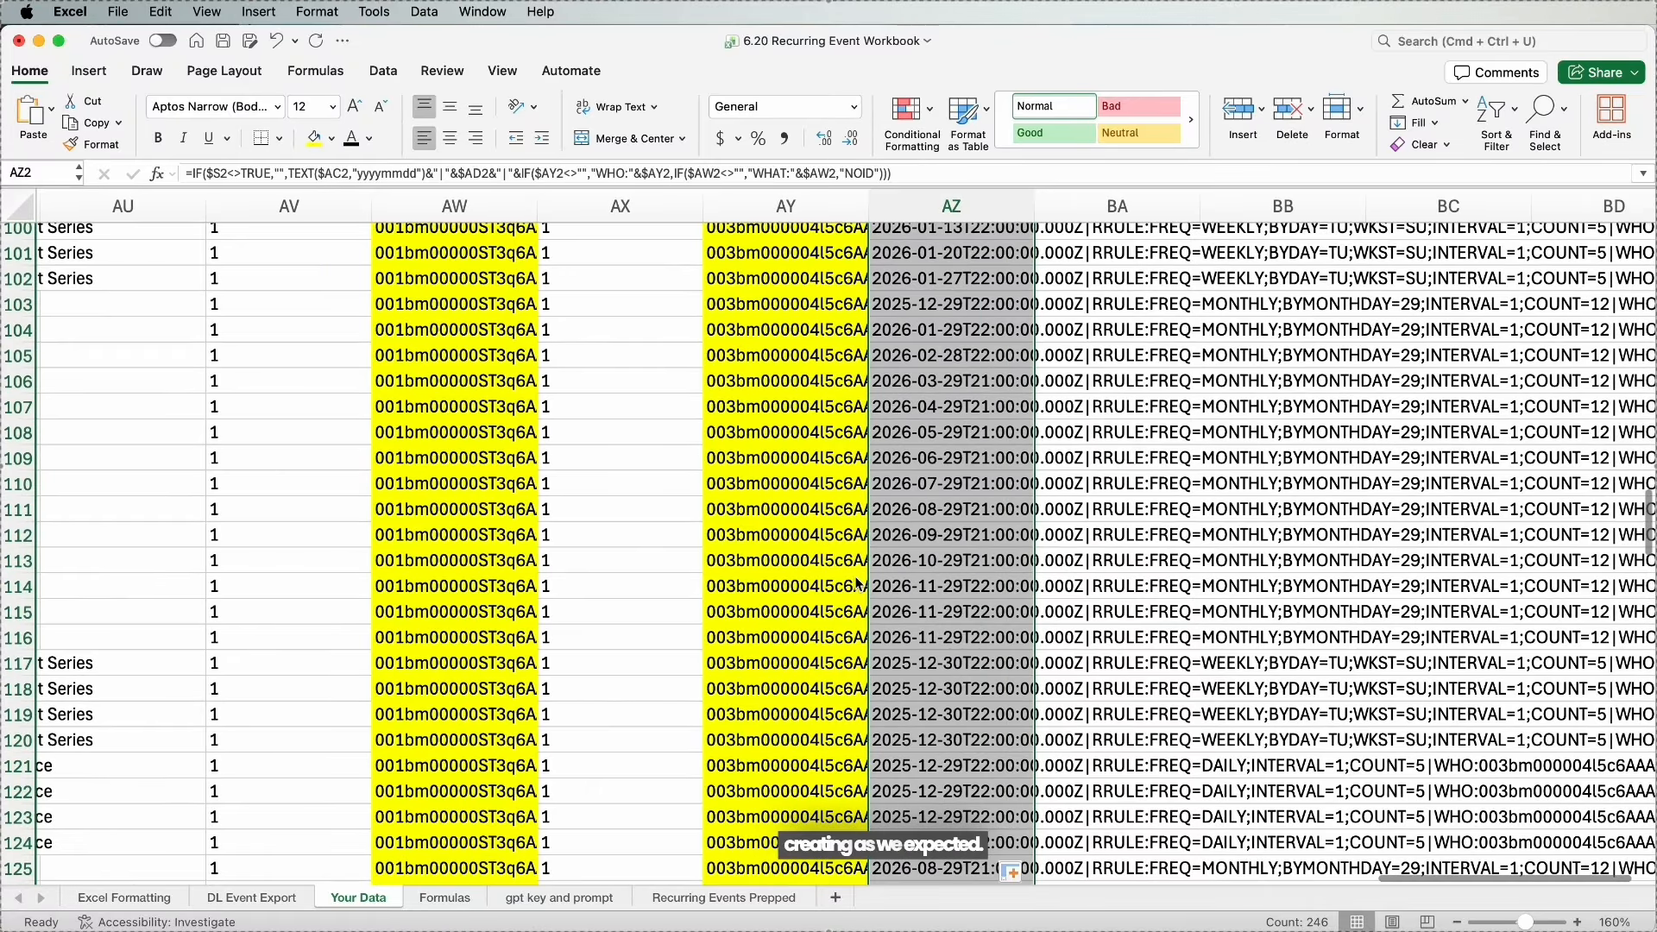
pyautogui.scroll(20, 856, 580)
pyautogui.click(863, 263)
# Copy Formula 2 without its leading apostrophe from ChatGPT in Chrome, enter it in Migration Instructions cell BA2 in Excel, and fill it down the column.
pyautogui.click(1642, 428)
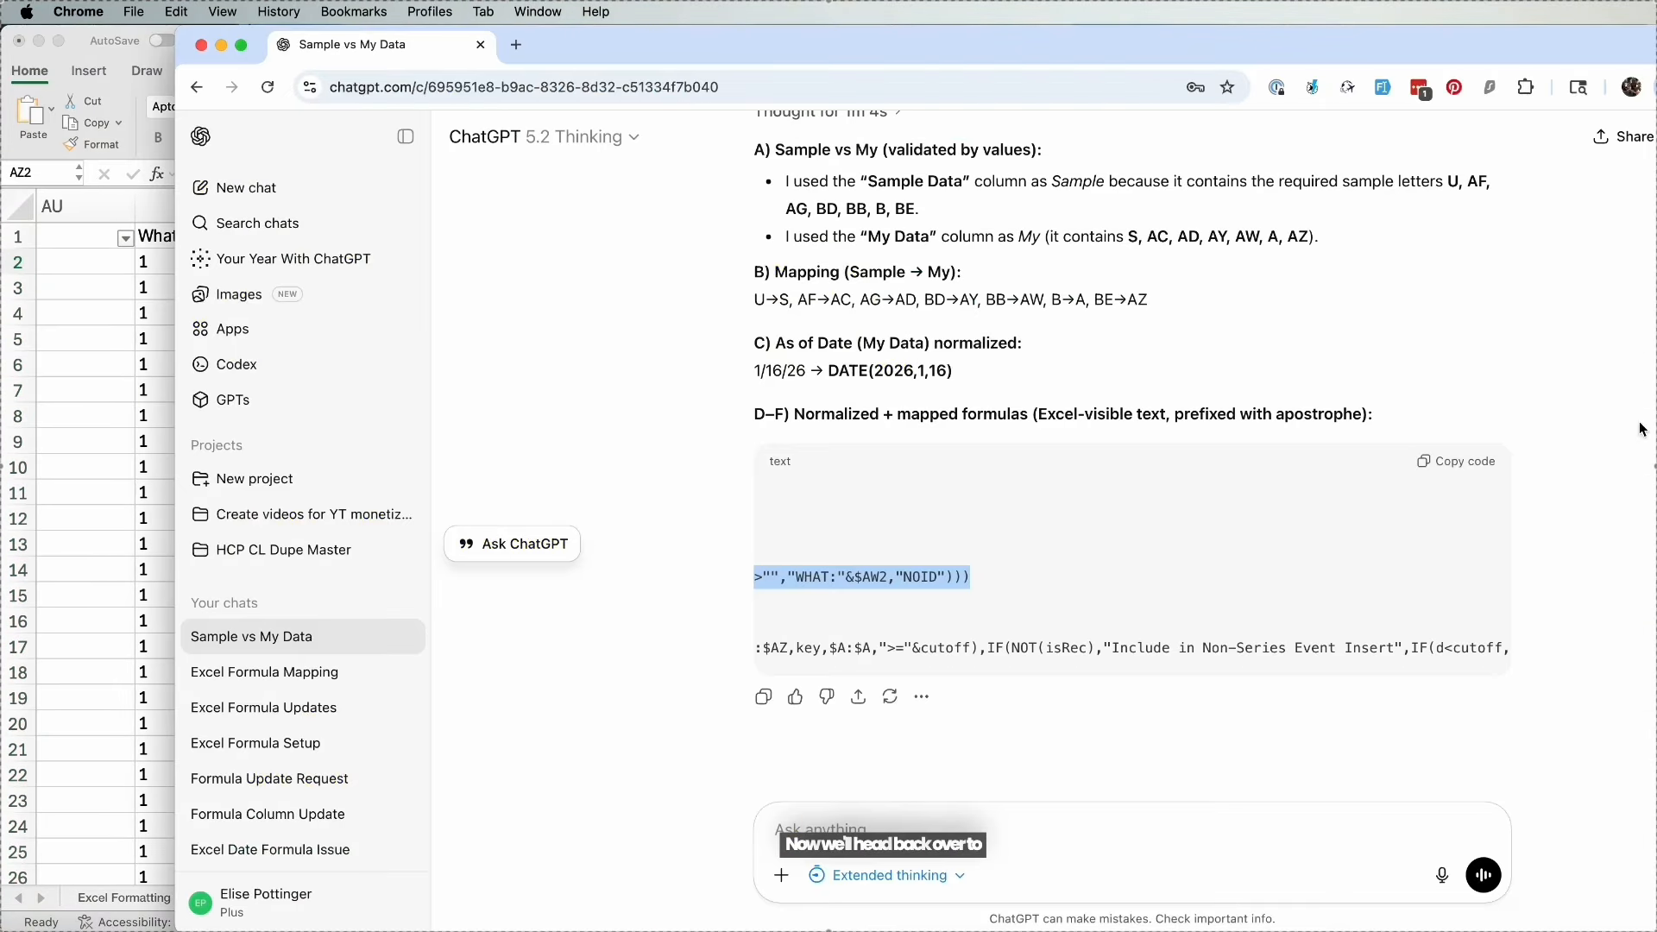
pyautogui.hscroll(-10, 956, 628)
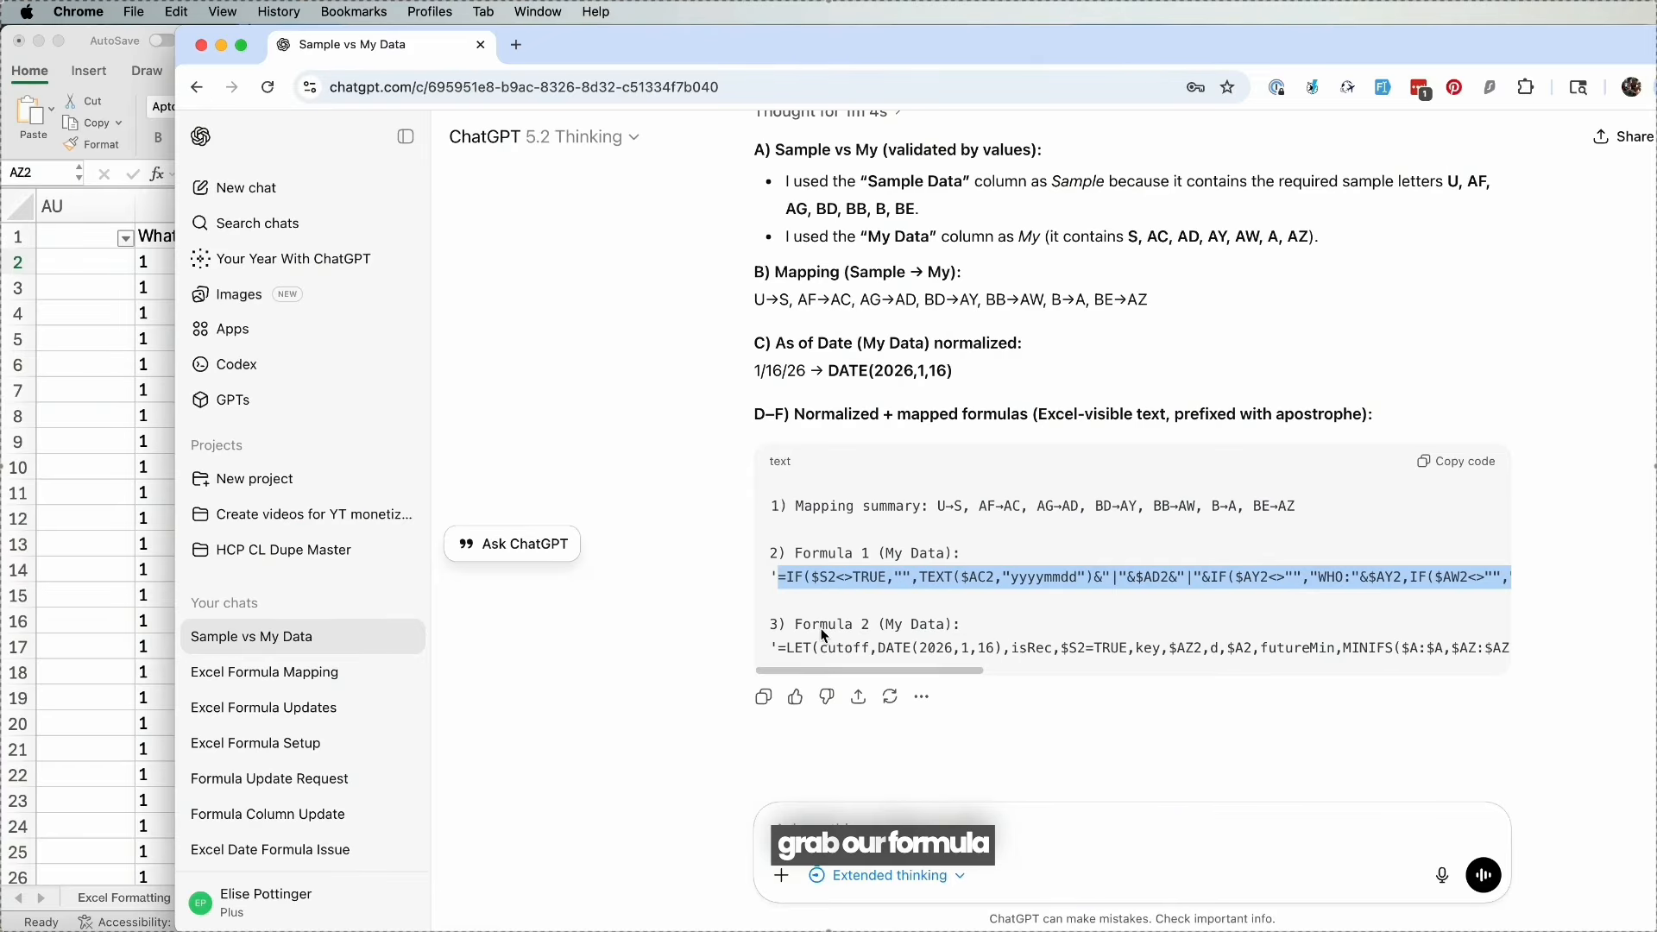
pyautogui.moveTo(776, 648); pyautogui.dragTo(1535, 661)
pyautogui.press('super+Tab')
pyautogui.click(1033, 247)
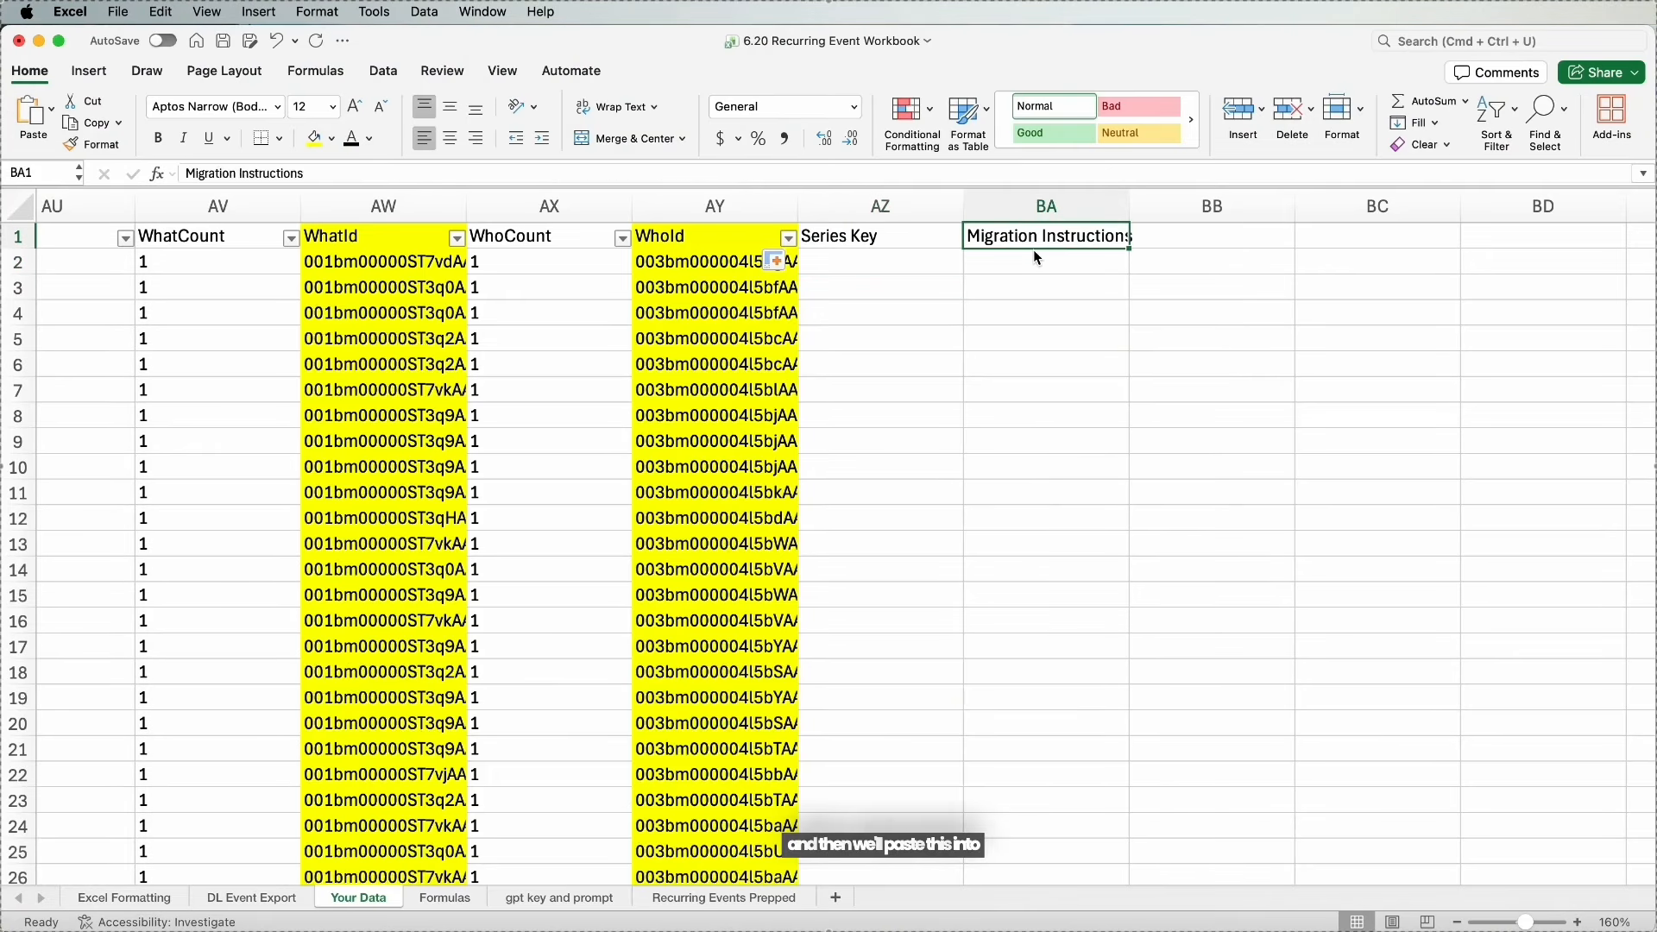
pyautogui.doubleClick(1019, 259)
pyautogui.press('super+v')
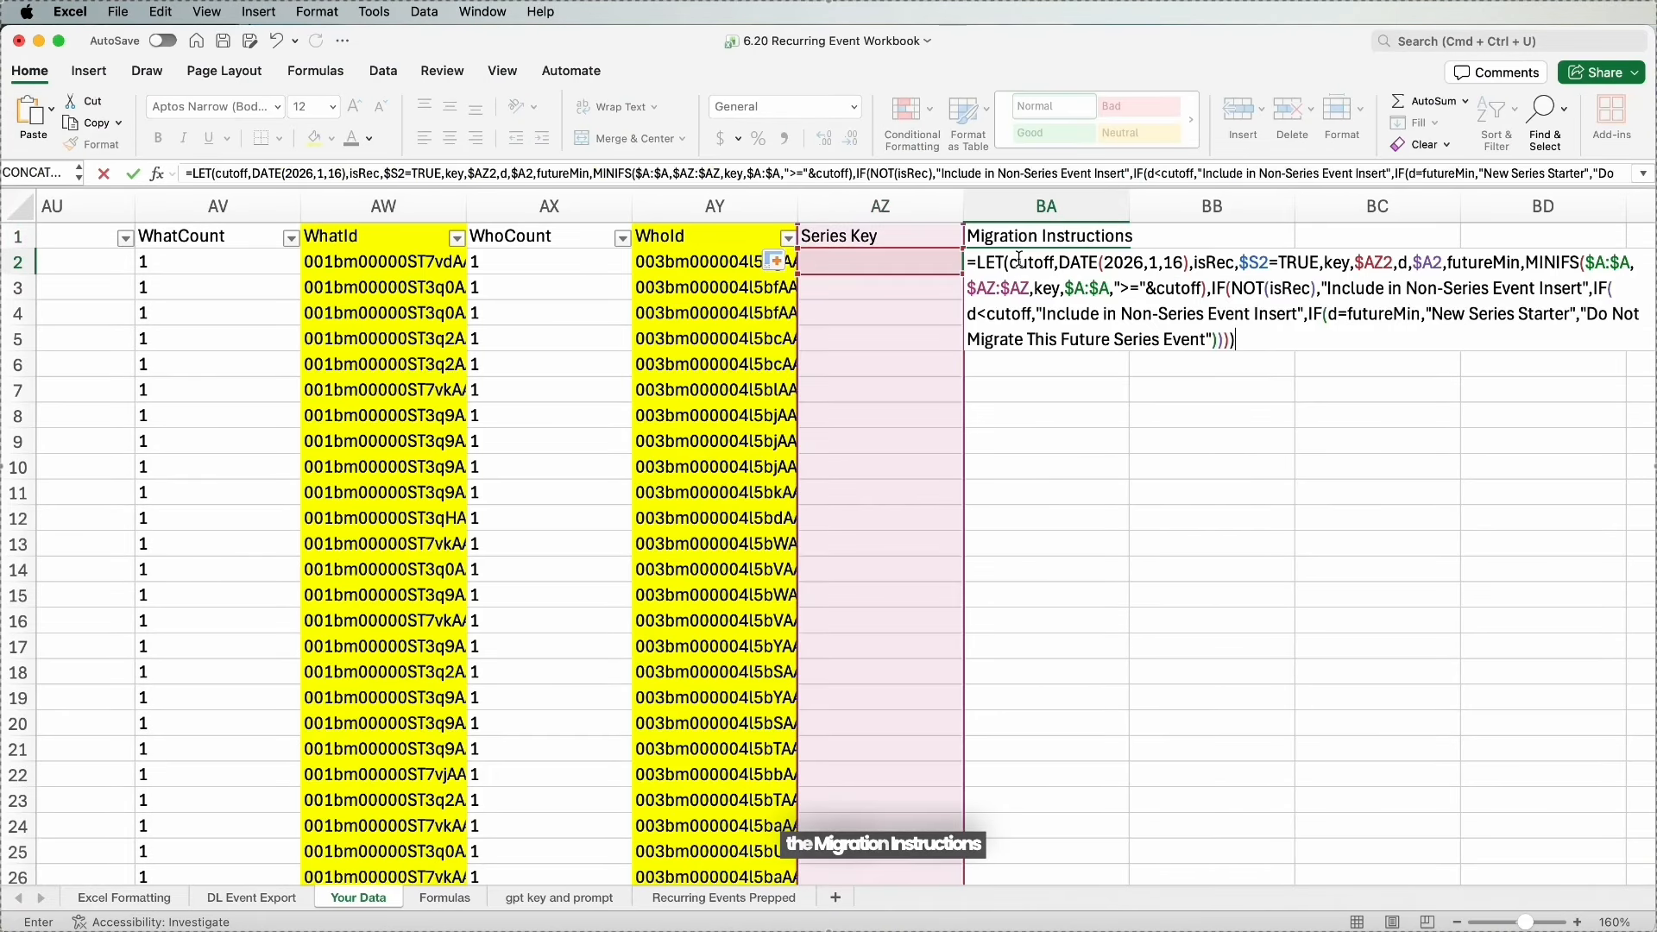
pyautogui.hotkey('ctrl', 'Return')
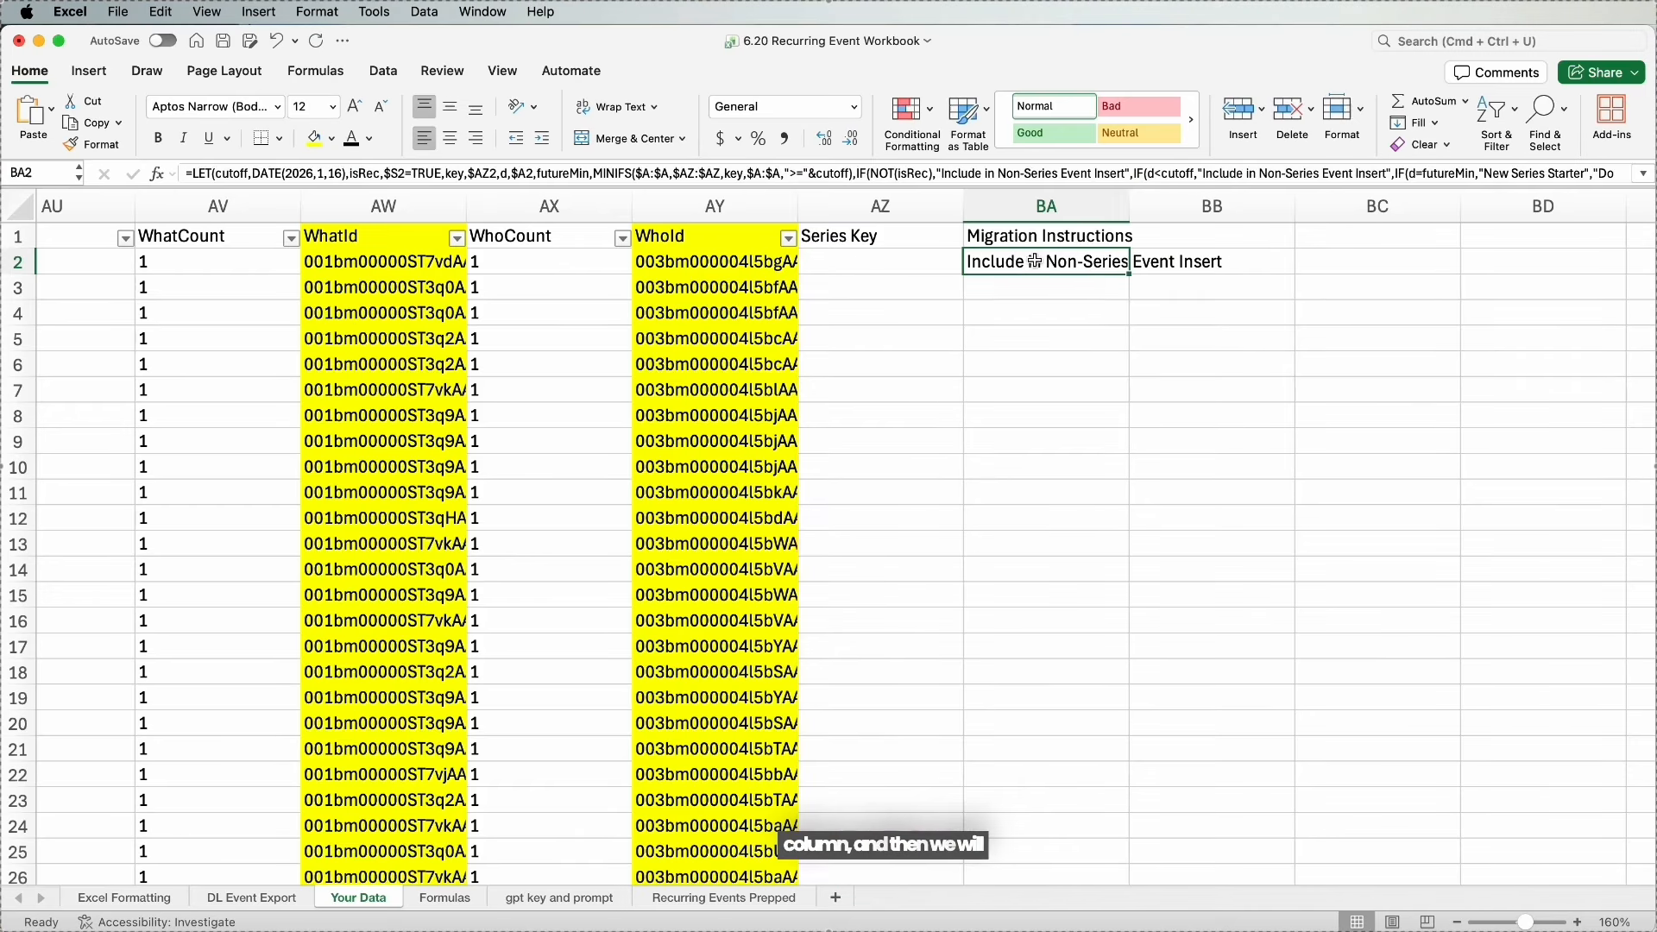
pyautogui.doubleClick(1129, 274)
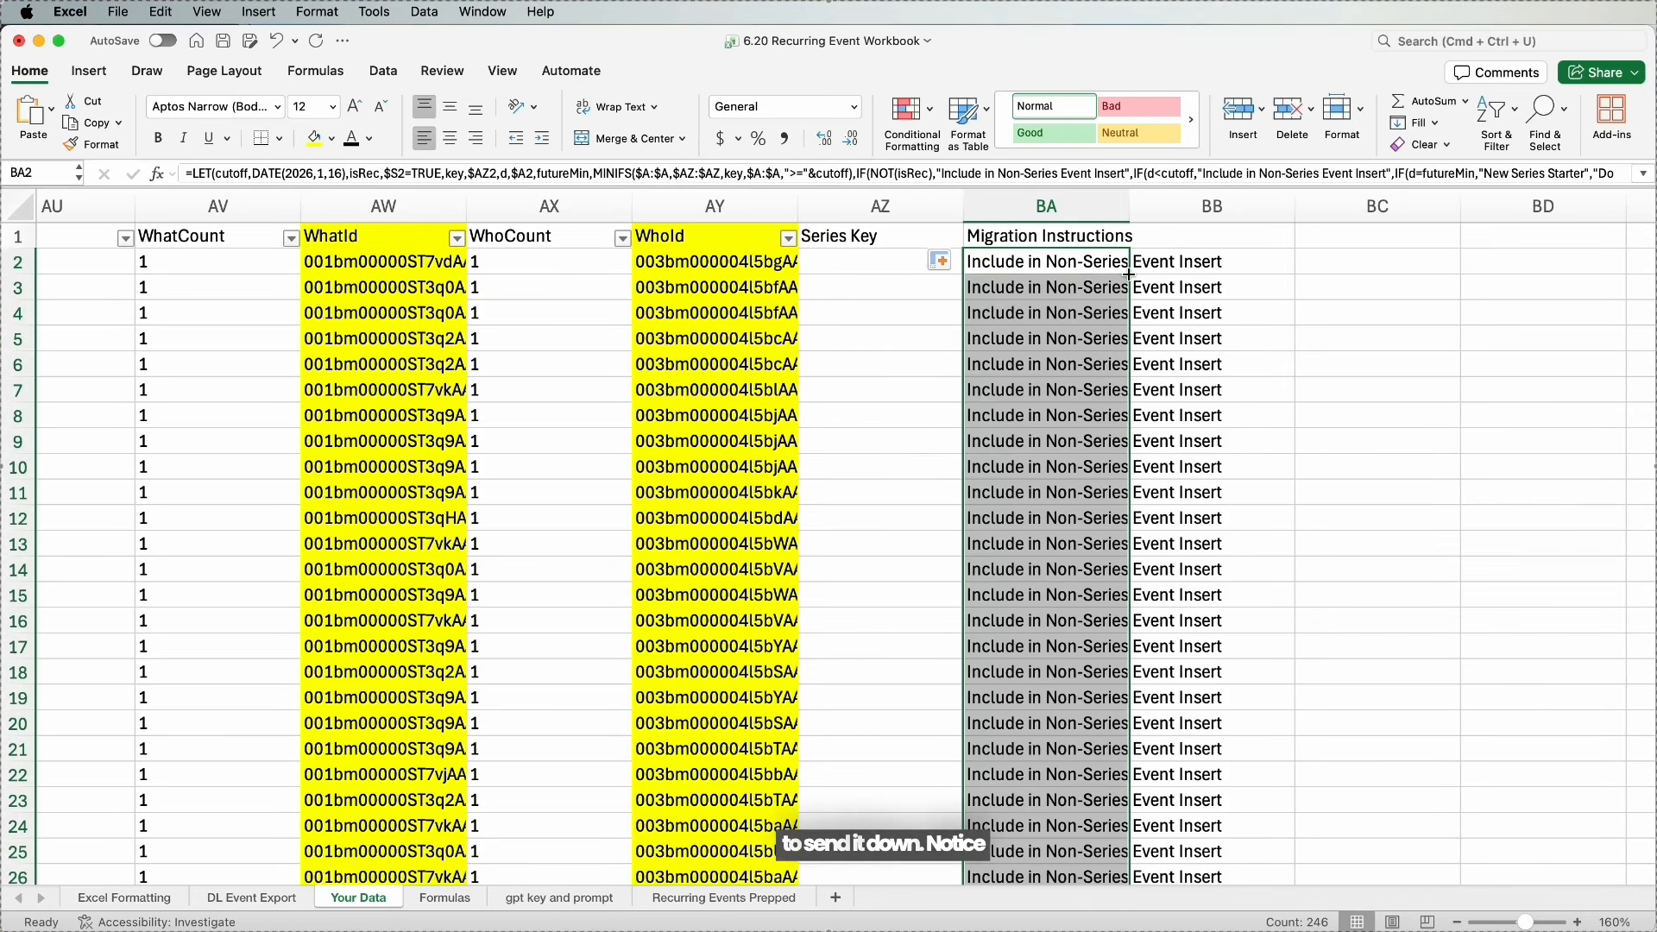
# Remove and reapply the filter on the whole Your Data sheet so it also covers the Series Key and Migration Instructions columns.
pyautogui.click(718, 235)
pyautogui.click(926, 242)
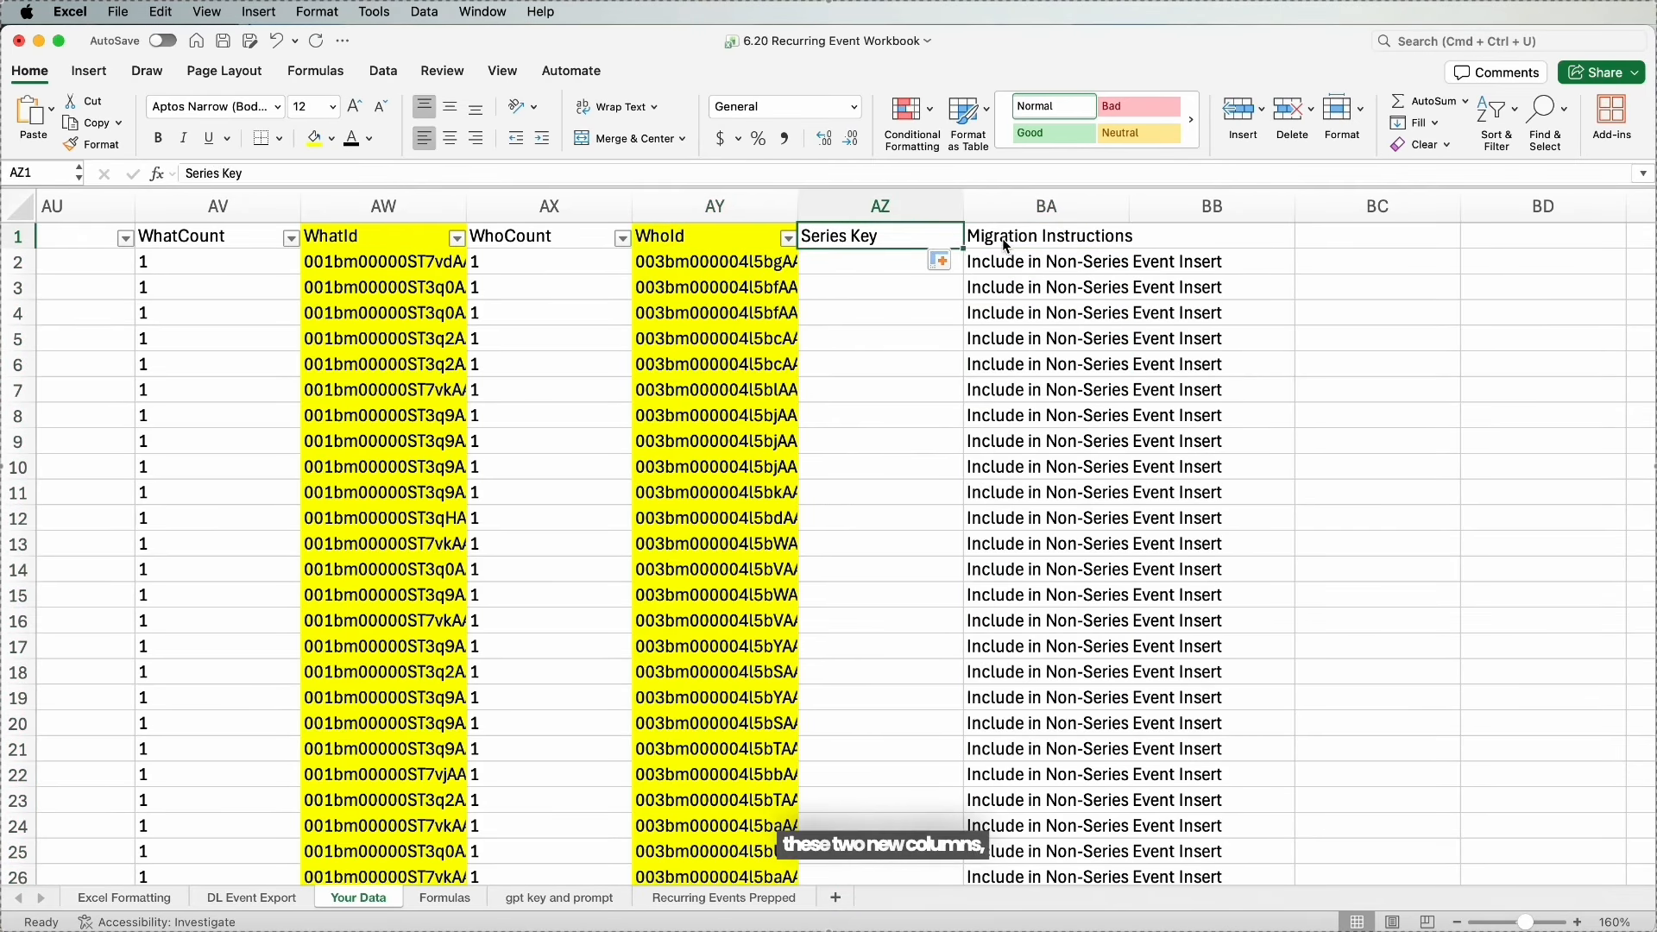
pyautogui.click(1005, 246)
pyautogui.click(909, 240)
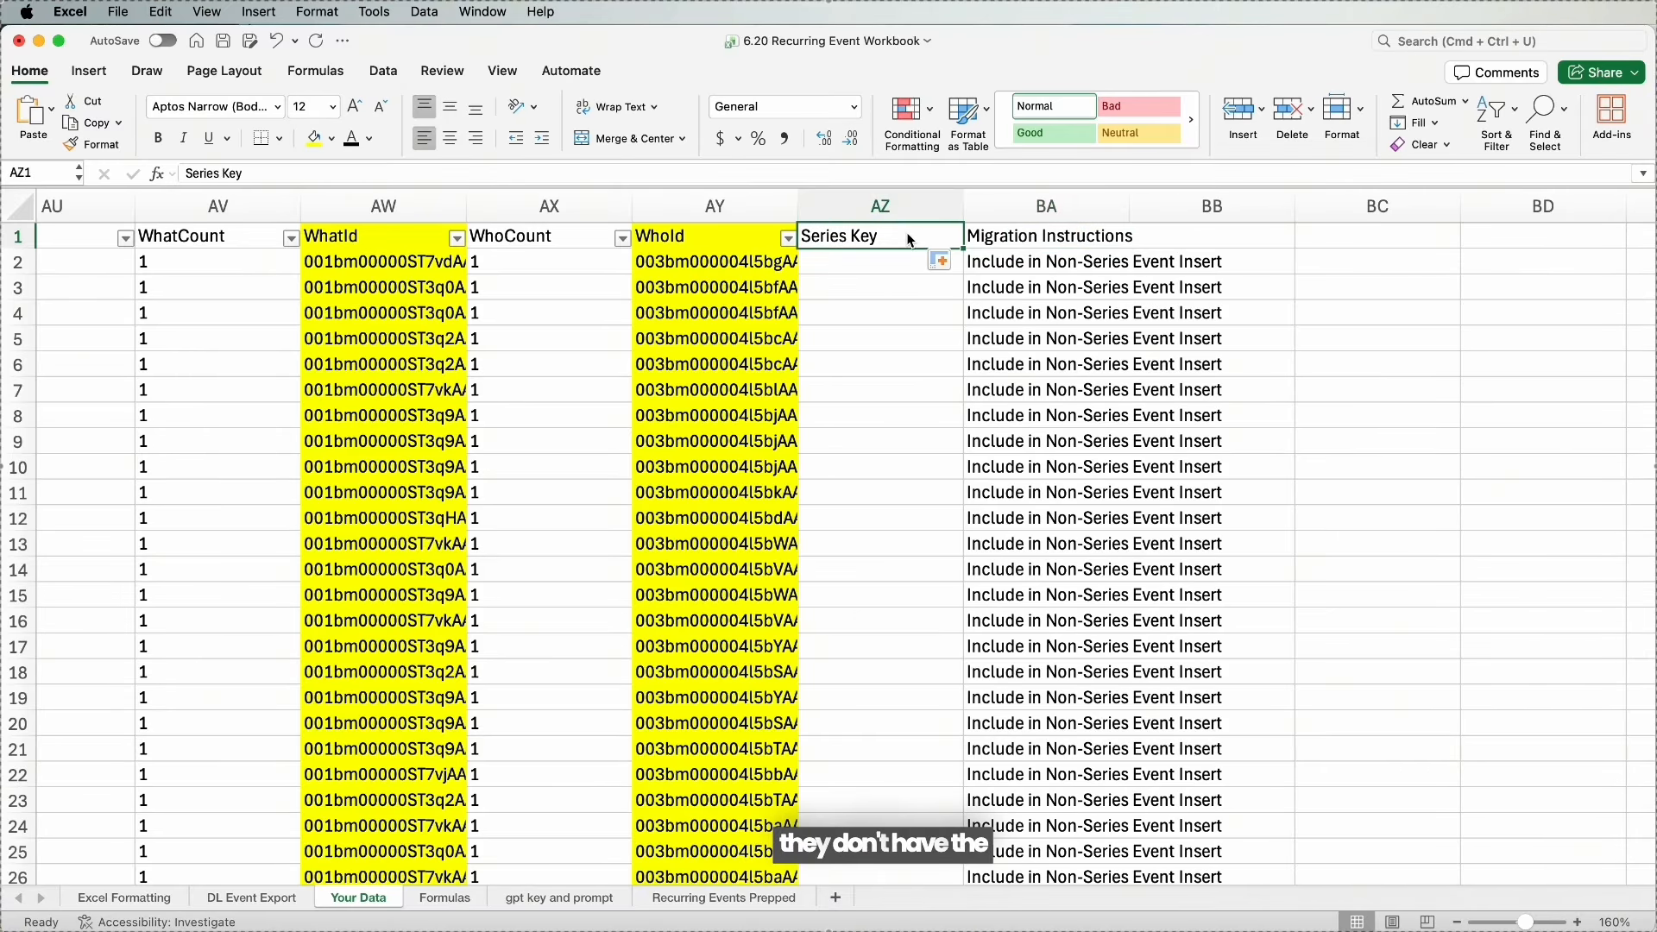
pyautogui.click(1042, 251)
pyautogui.press('super+a')
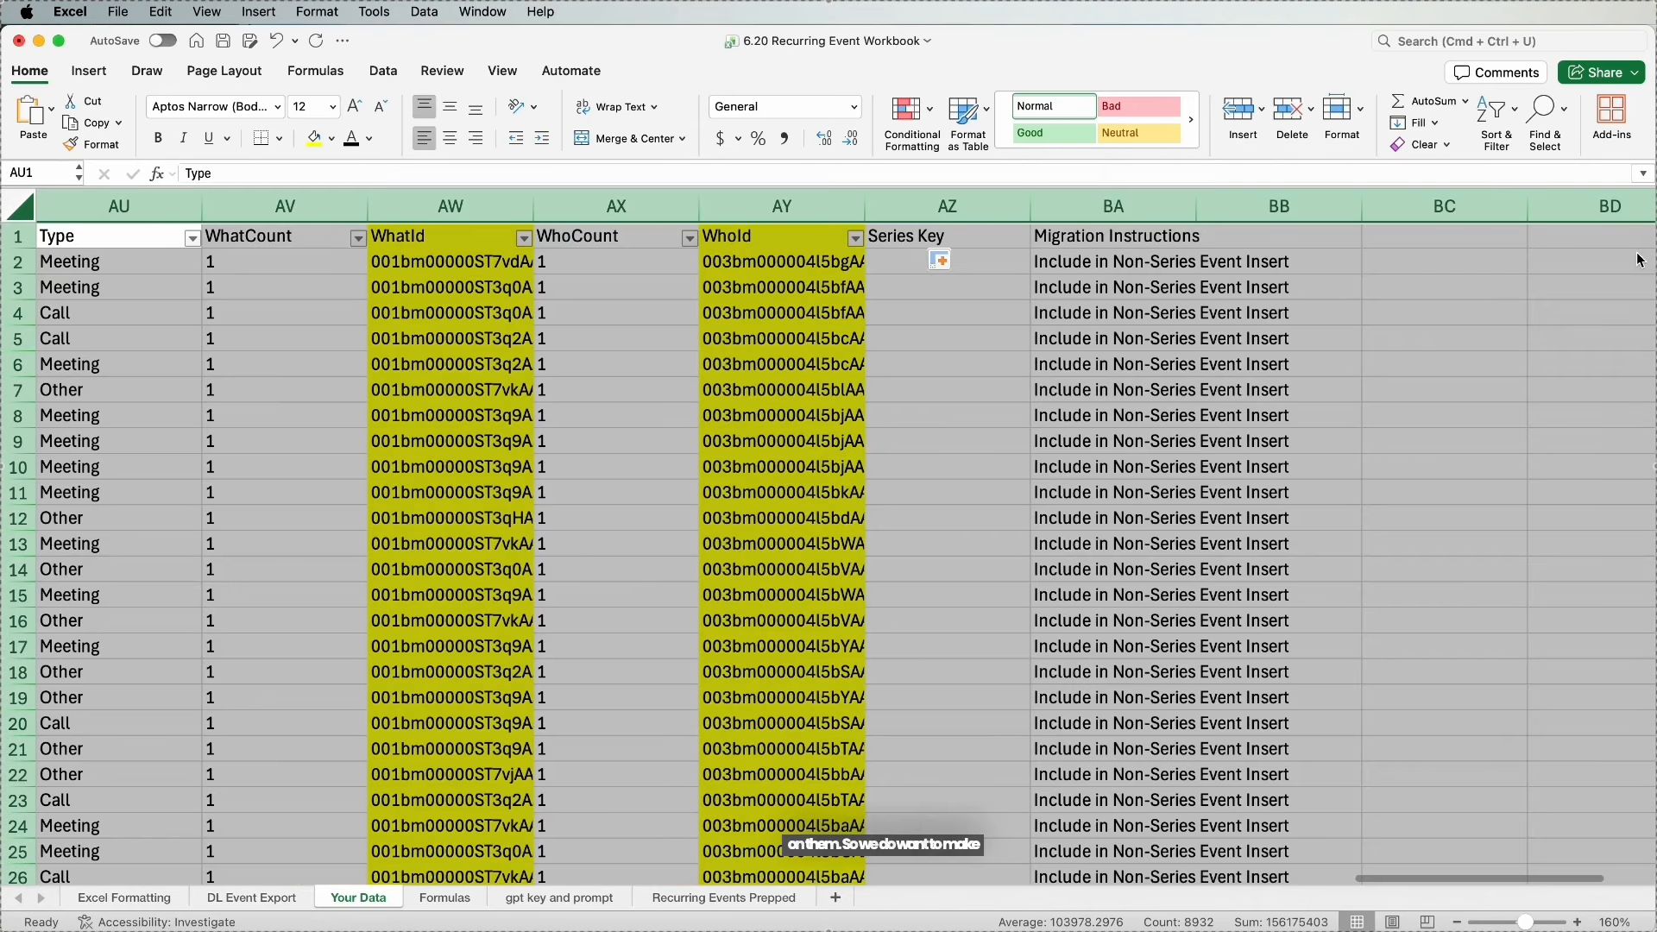
pyautogui.click(1493, 112)
pyautogui.click(1526, 225)
pyautogui.click(1492, 121)
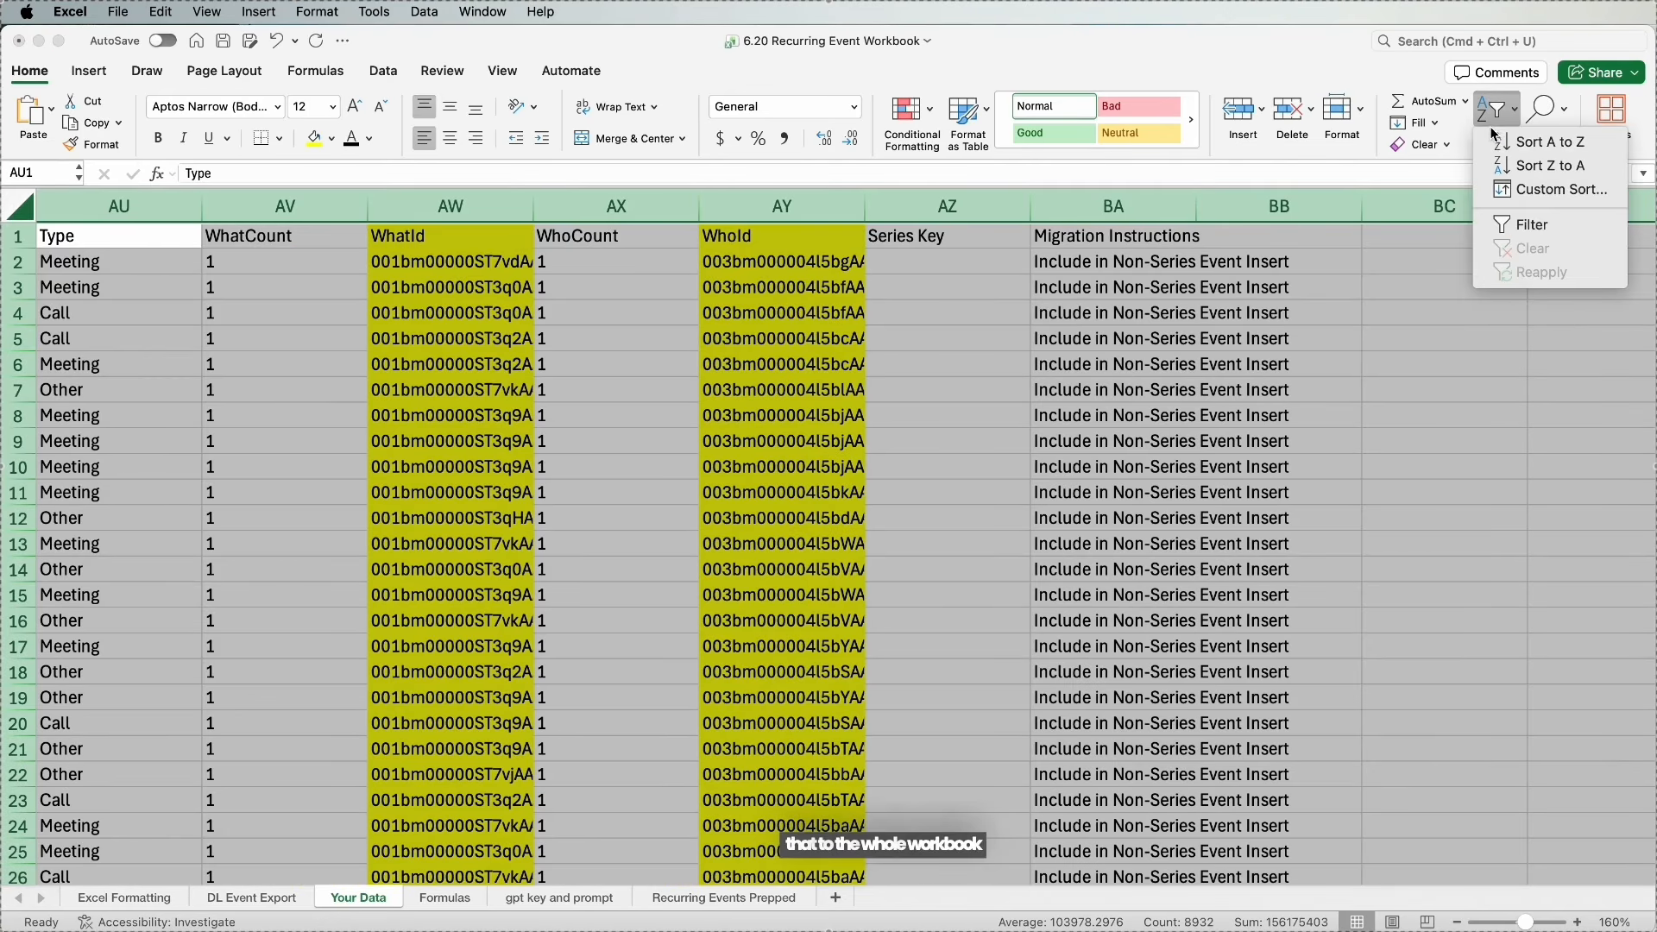
pyautogui.click(1487, 228)
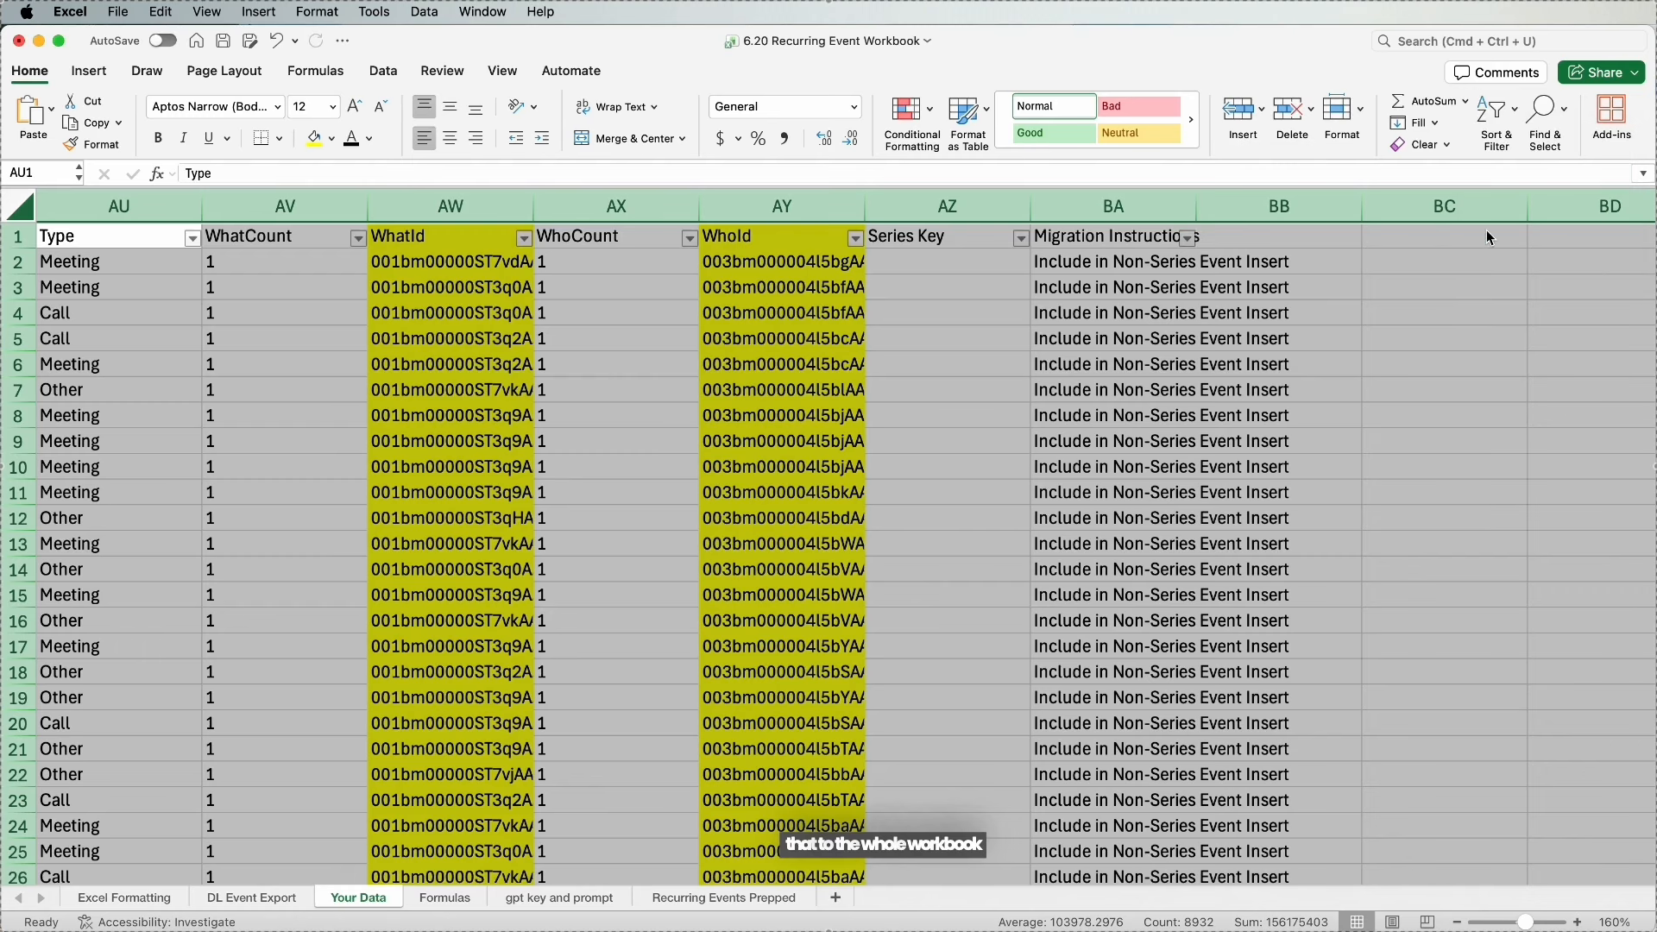
# Replace the formulas in the Series Key and Migration Instructions columns with their values by copying both columns and pasting values in place.
pyautogui.click(979, 231)
pyautogui.click(994, 203)
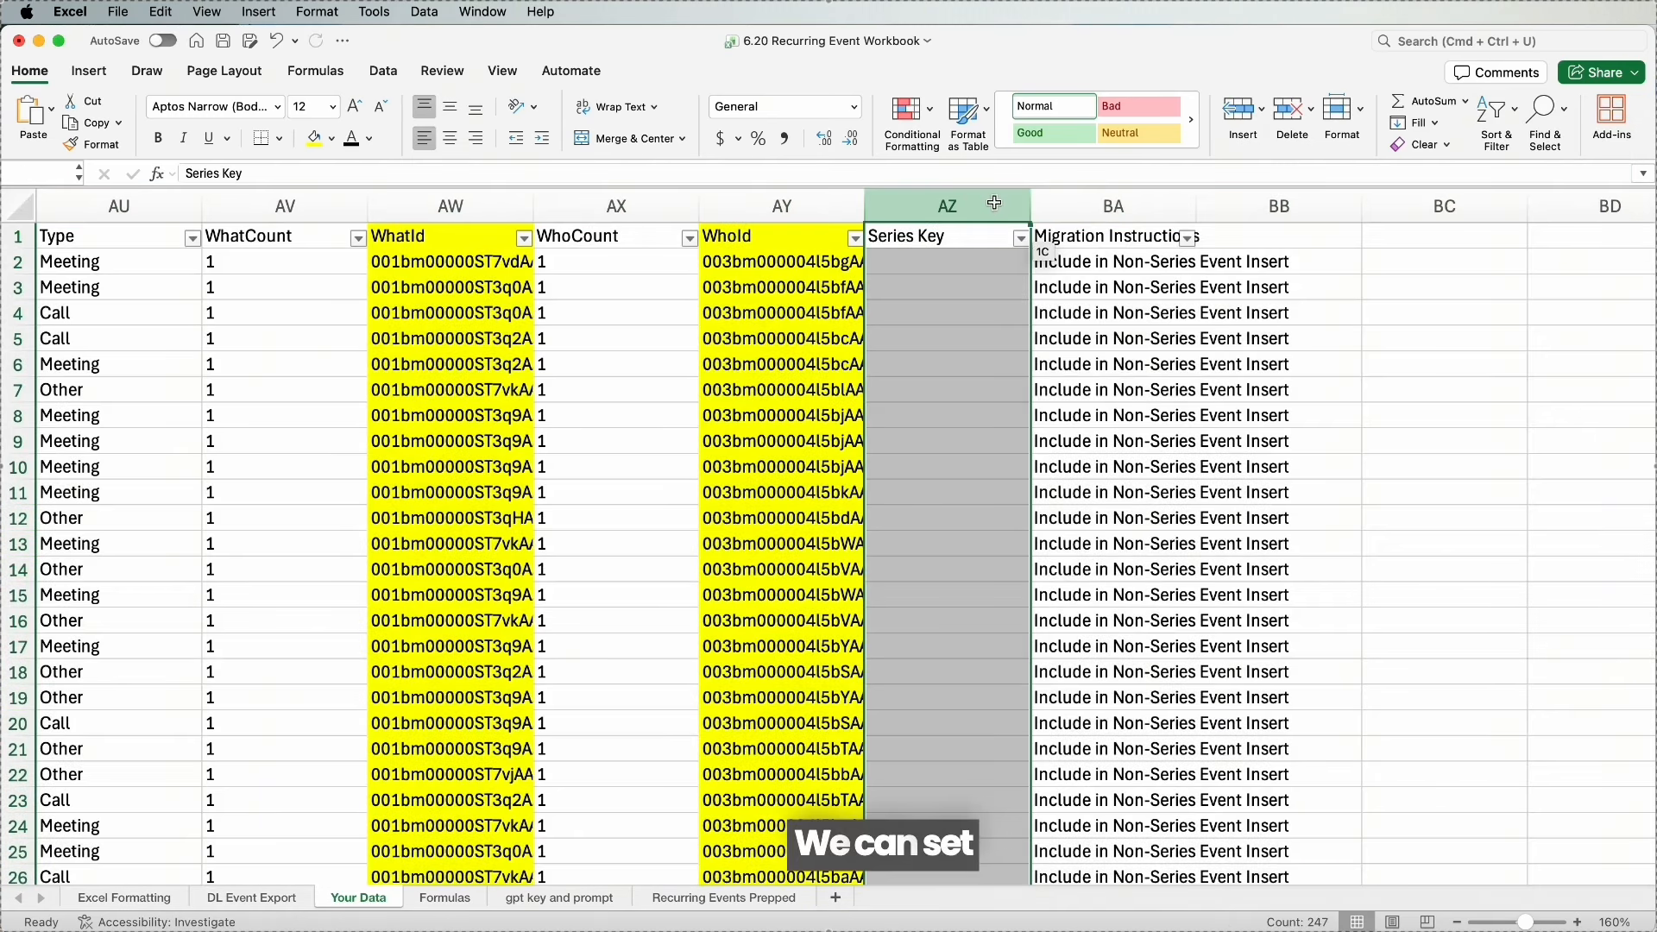
pyautogui.moveTo(994, 203); pyautogui.dragTo(1085, 211)
pyautogui.rightClick(1085, 217)
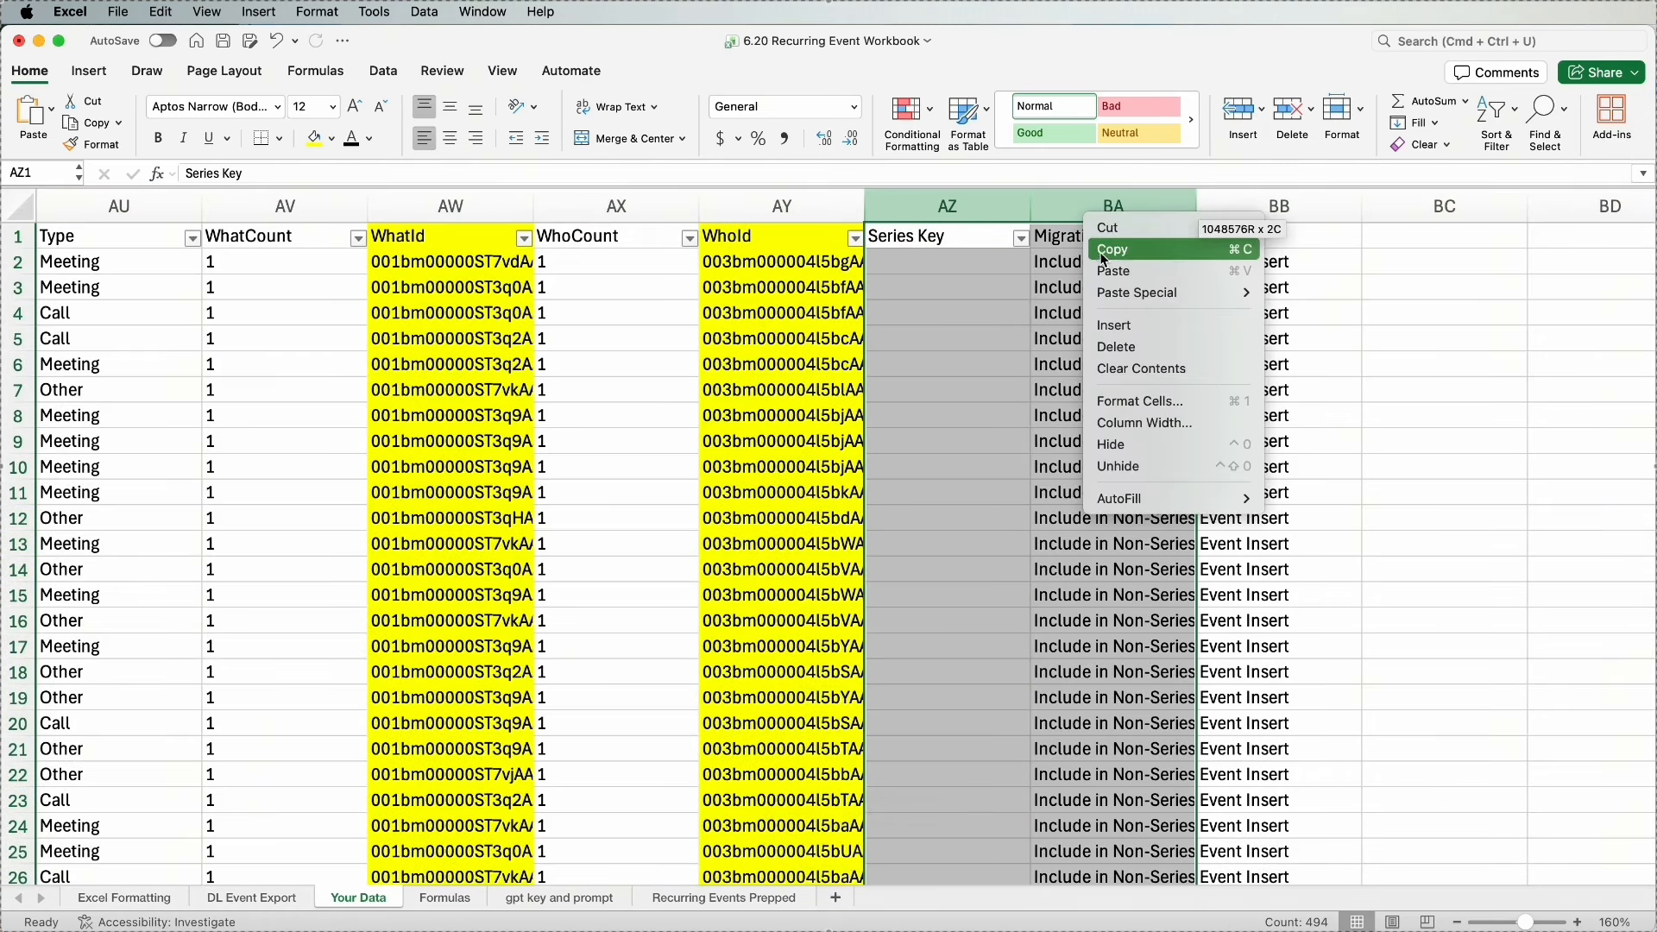
pyautogui.click(1101, 254)
pyautogui.rightClick(1074, 235)
pyautogui.click(1117, 317)
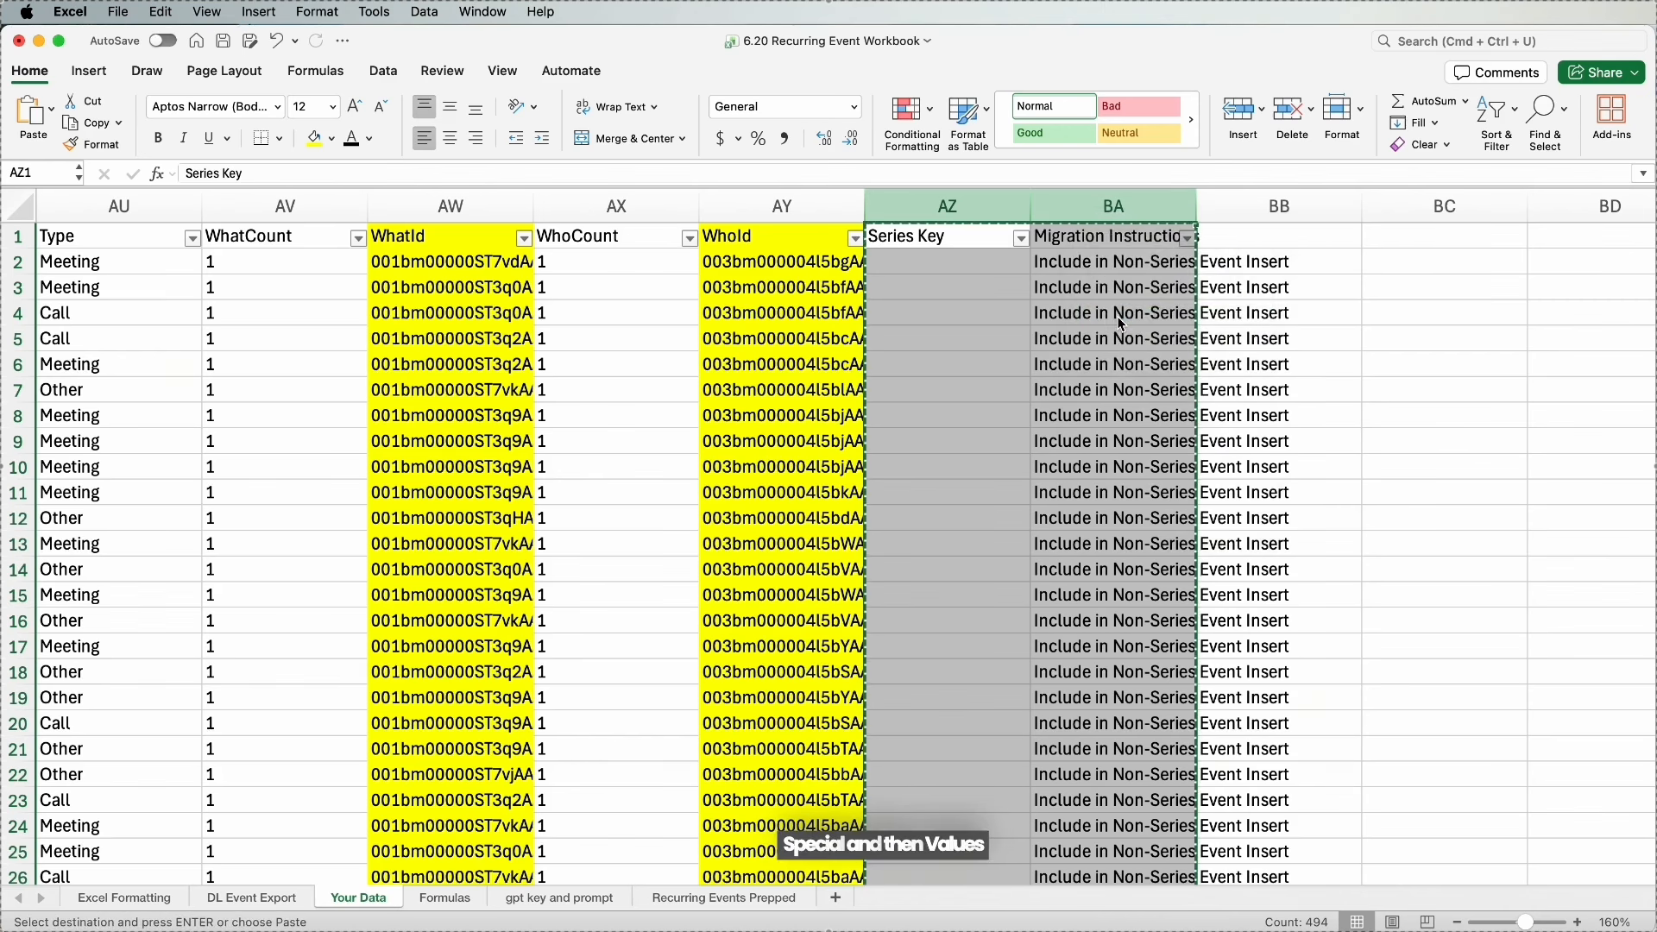
pyautogui.rightClick(1117, 316)
pyautogui.moveTo(1156, 390)
pyautogui.click(1355, 571)
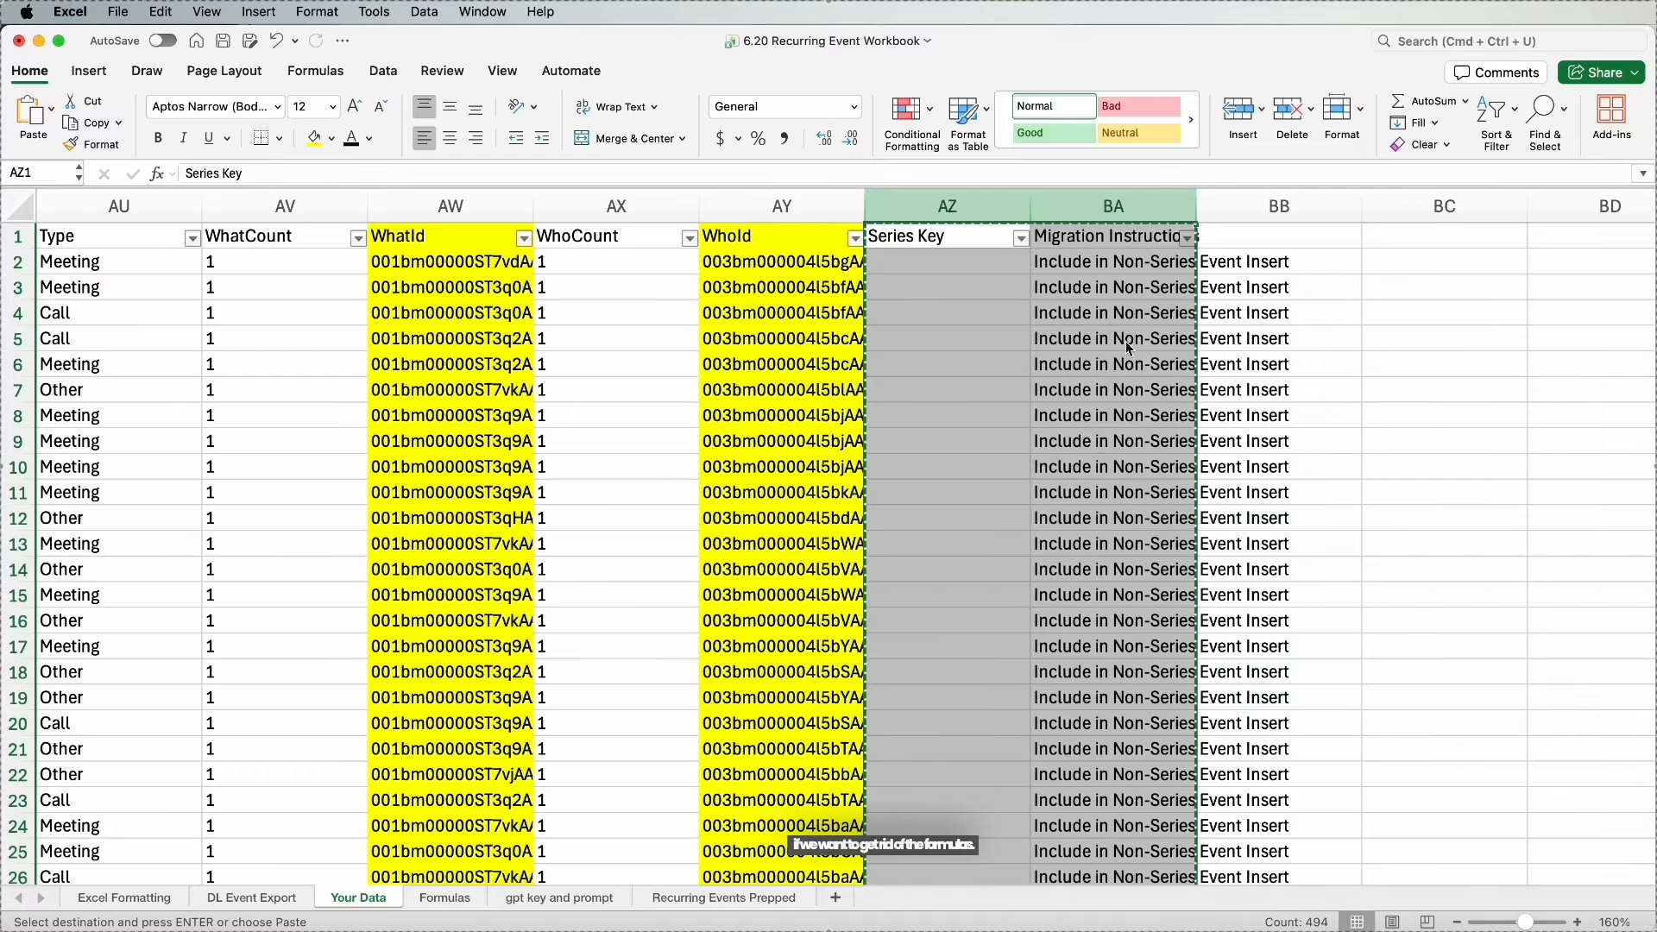
pyautogui.click(1070, 273)
# Filter the IsRecurrence2 column to FALSE only and check the Migration Instructions of the non-recurring events.
pyautogui.hscroll(-10, 367, 369)
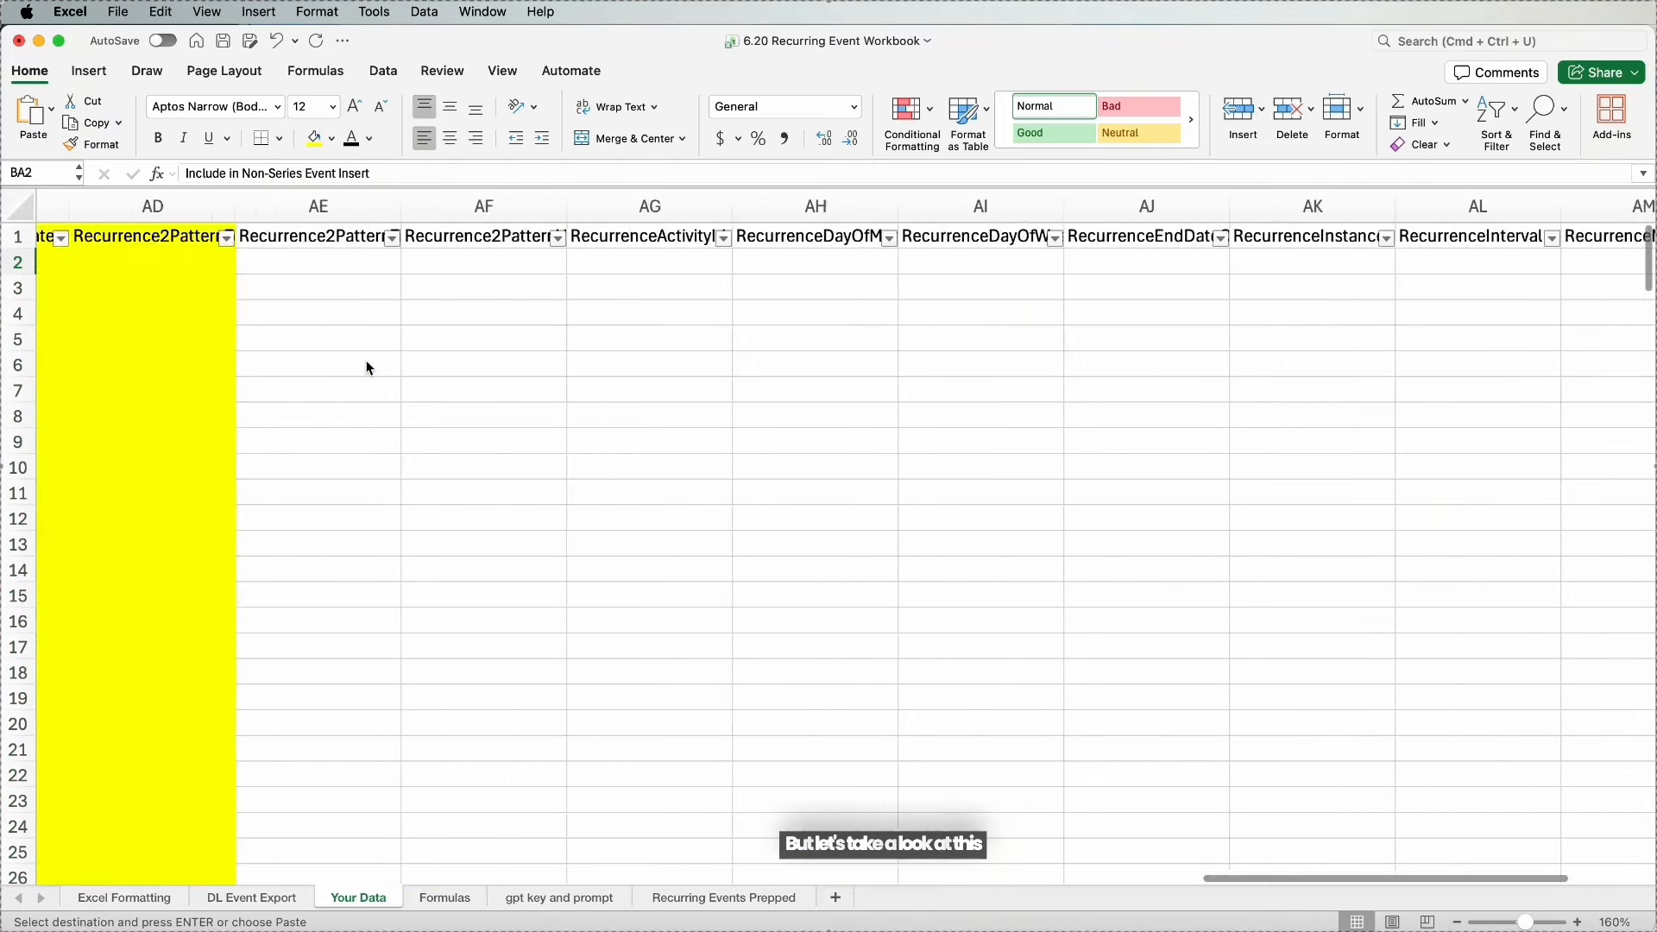
pyautogui.hscroll(-15, 367, 369)
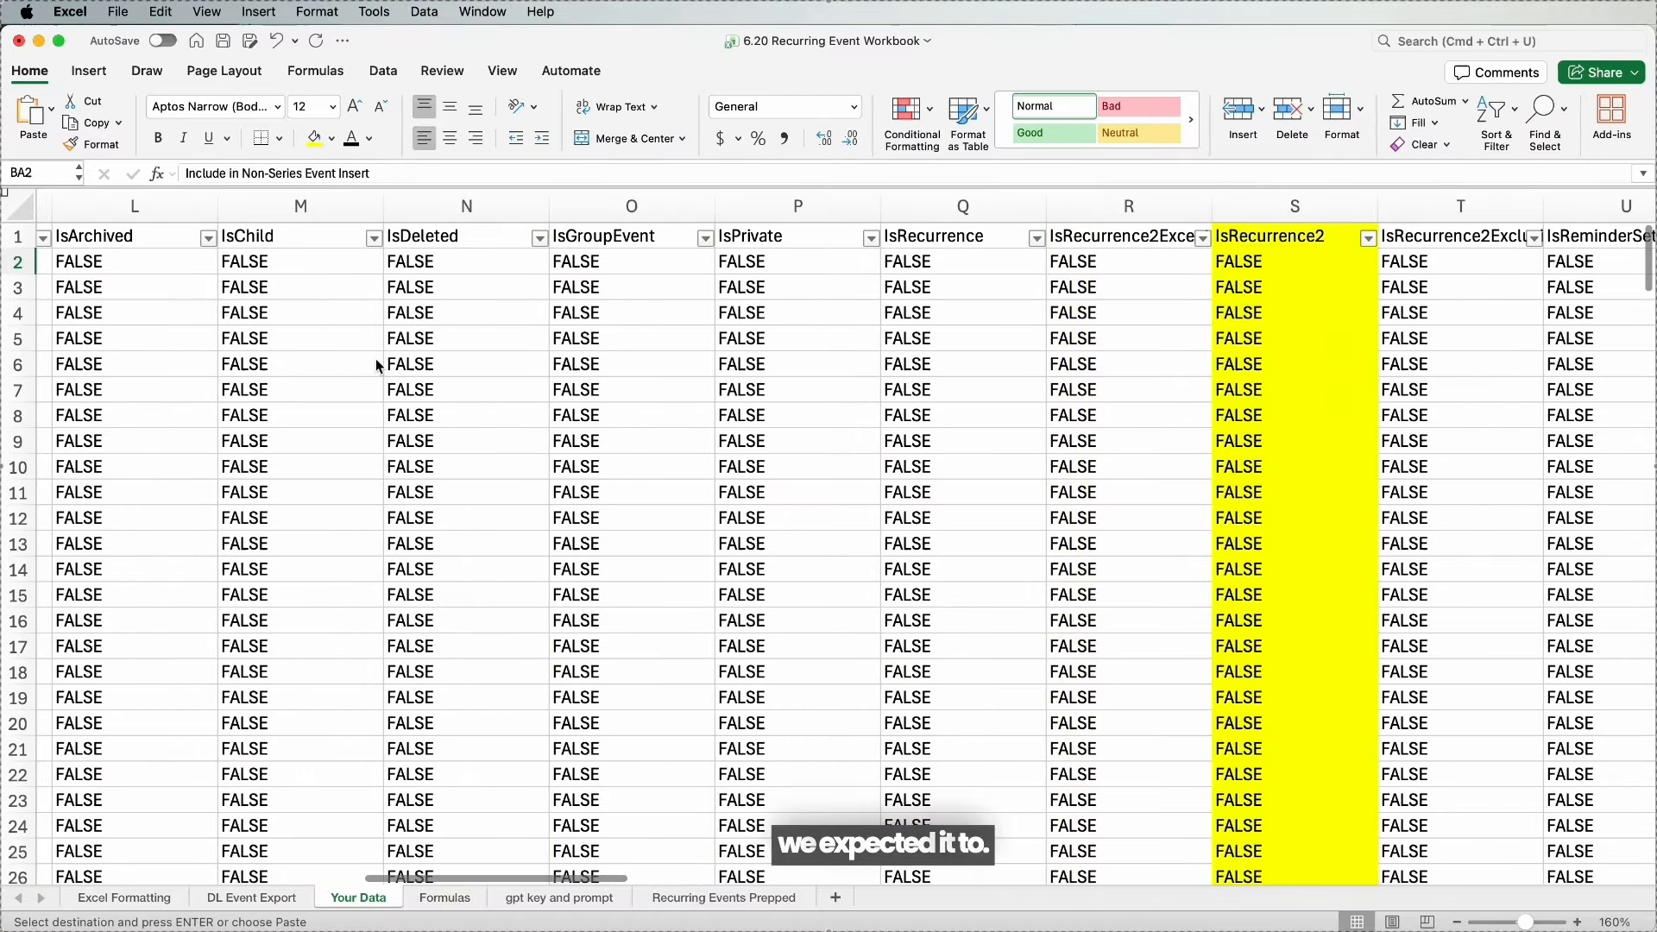
pyautogui.click(1327, 239)
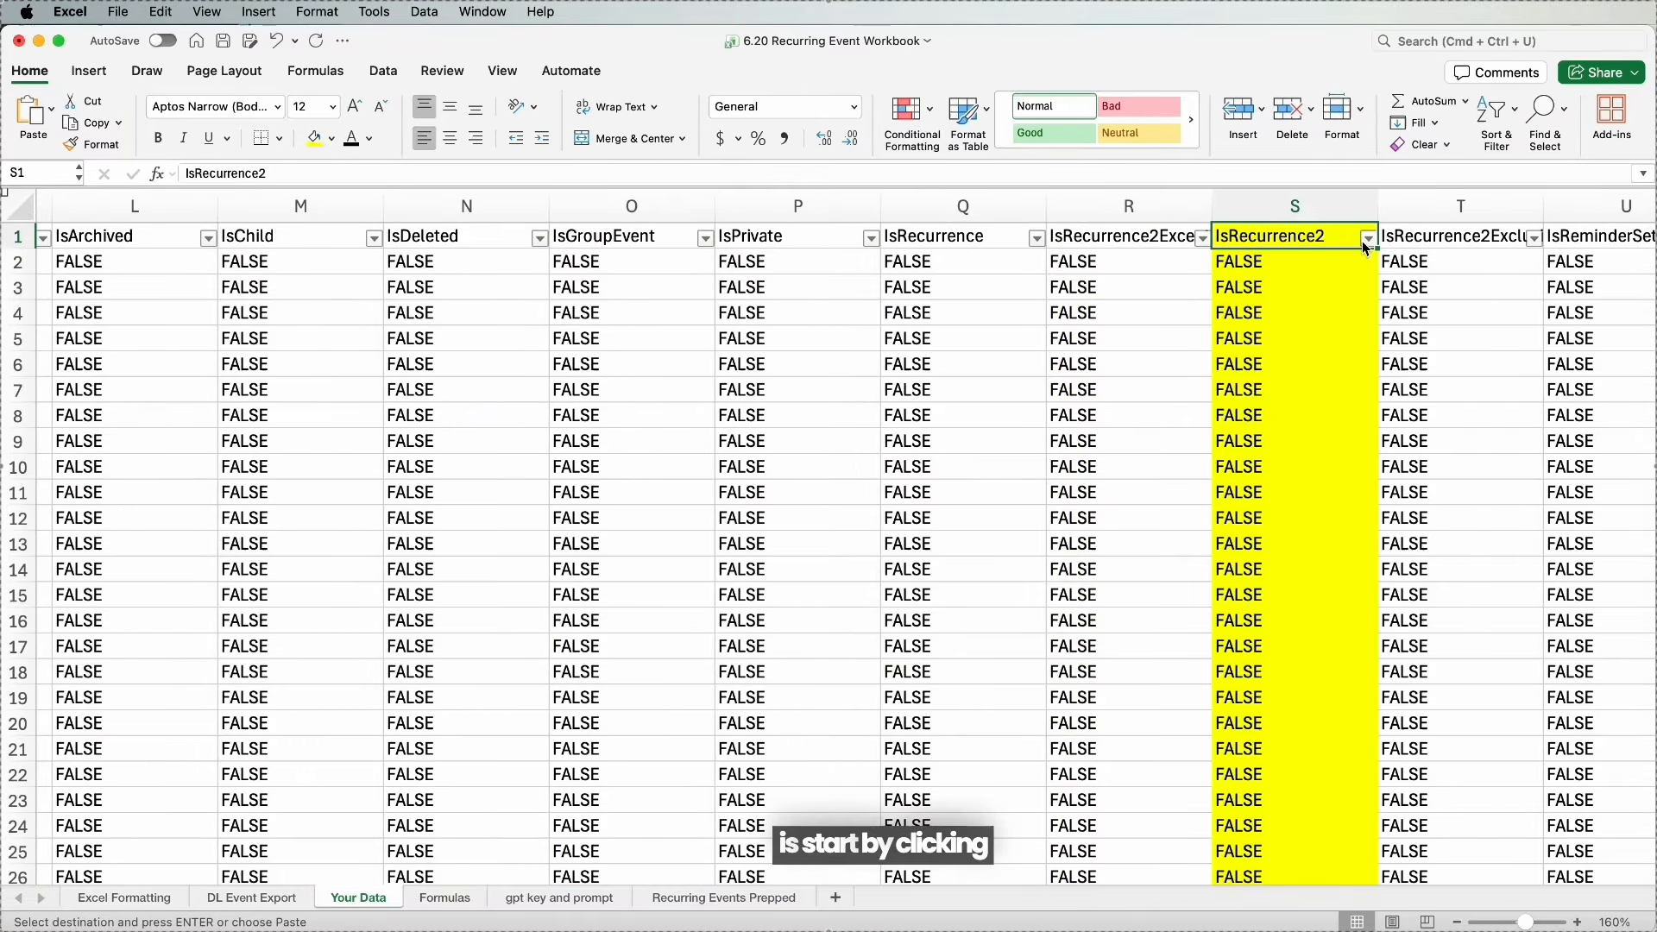
pyautogui.click(1366, 239)
pyautogui.click(1430, 514)
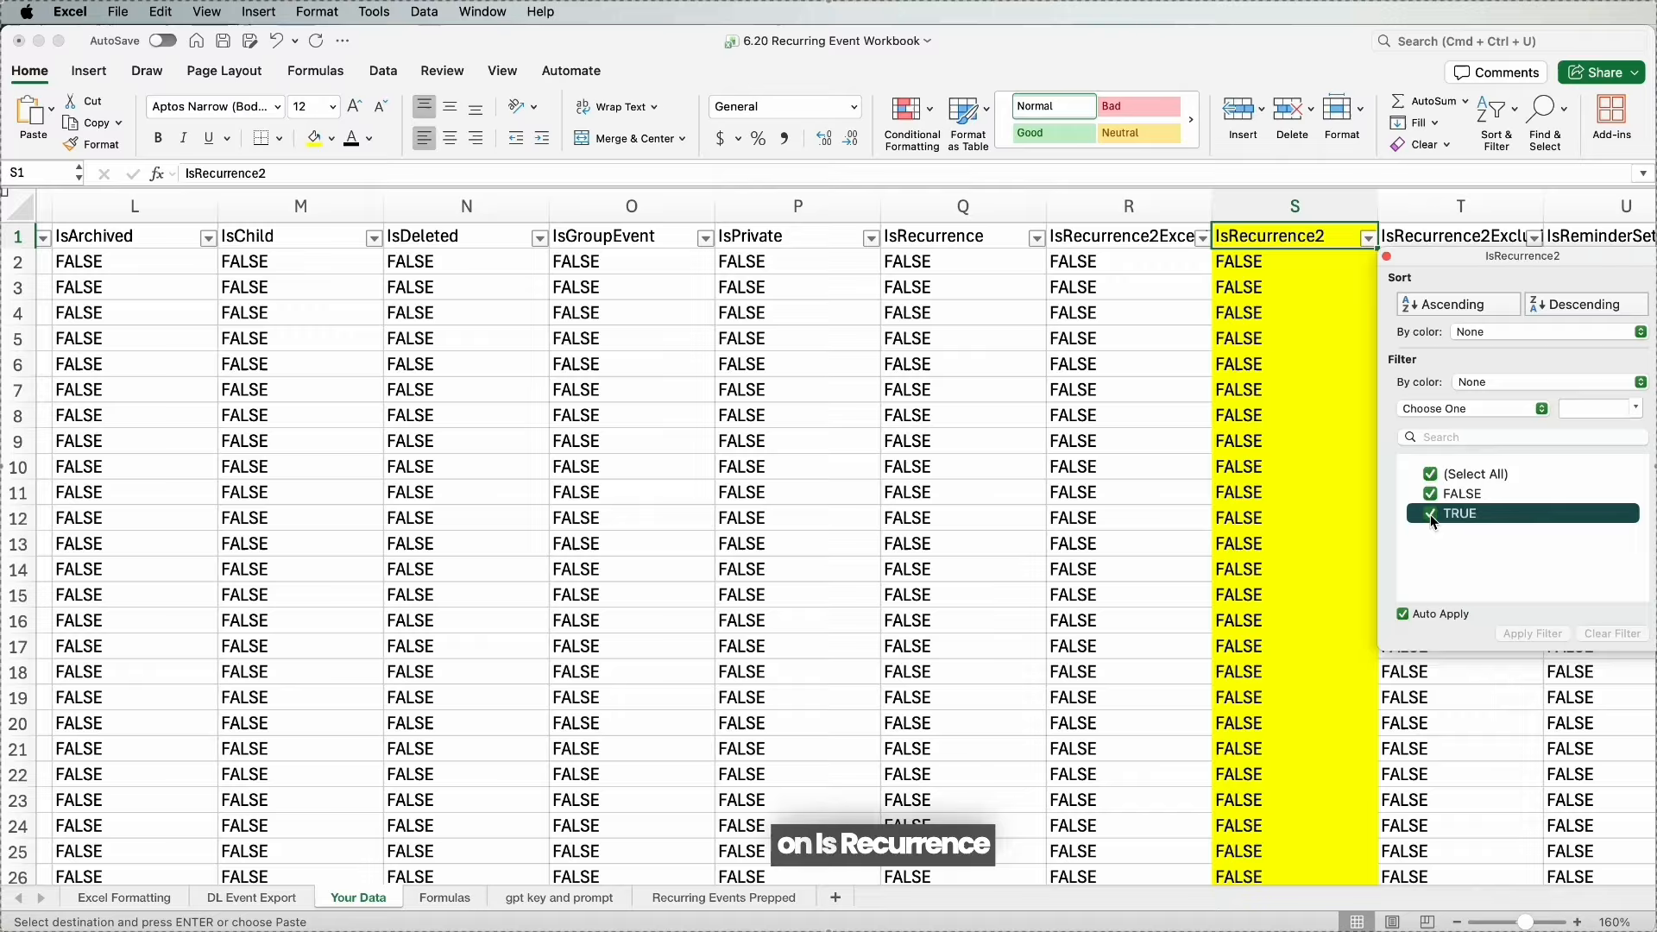
pyautogui.click(1302, 477)
pyautogui.hscroll(15, 1302, 481)
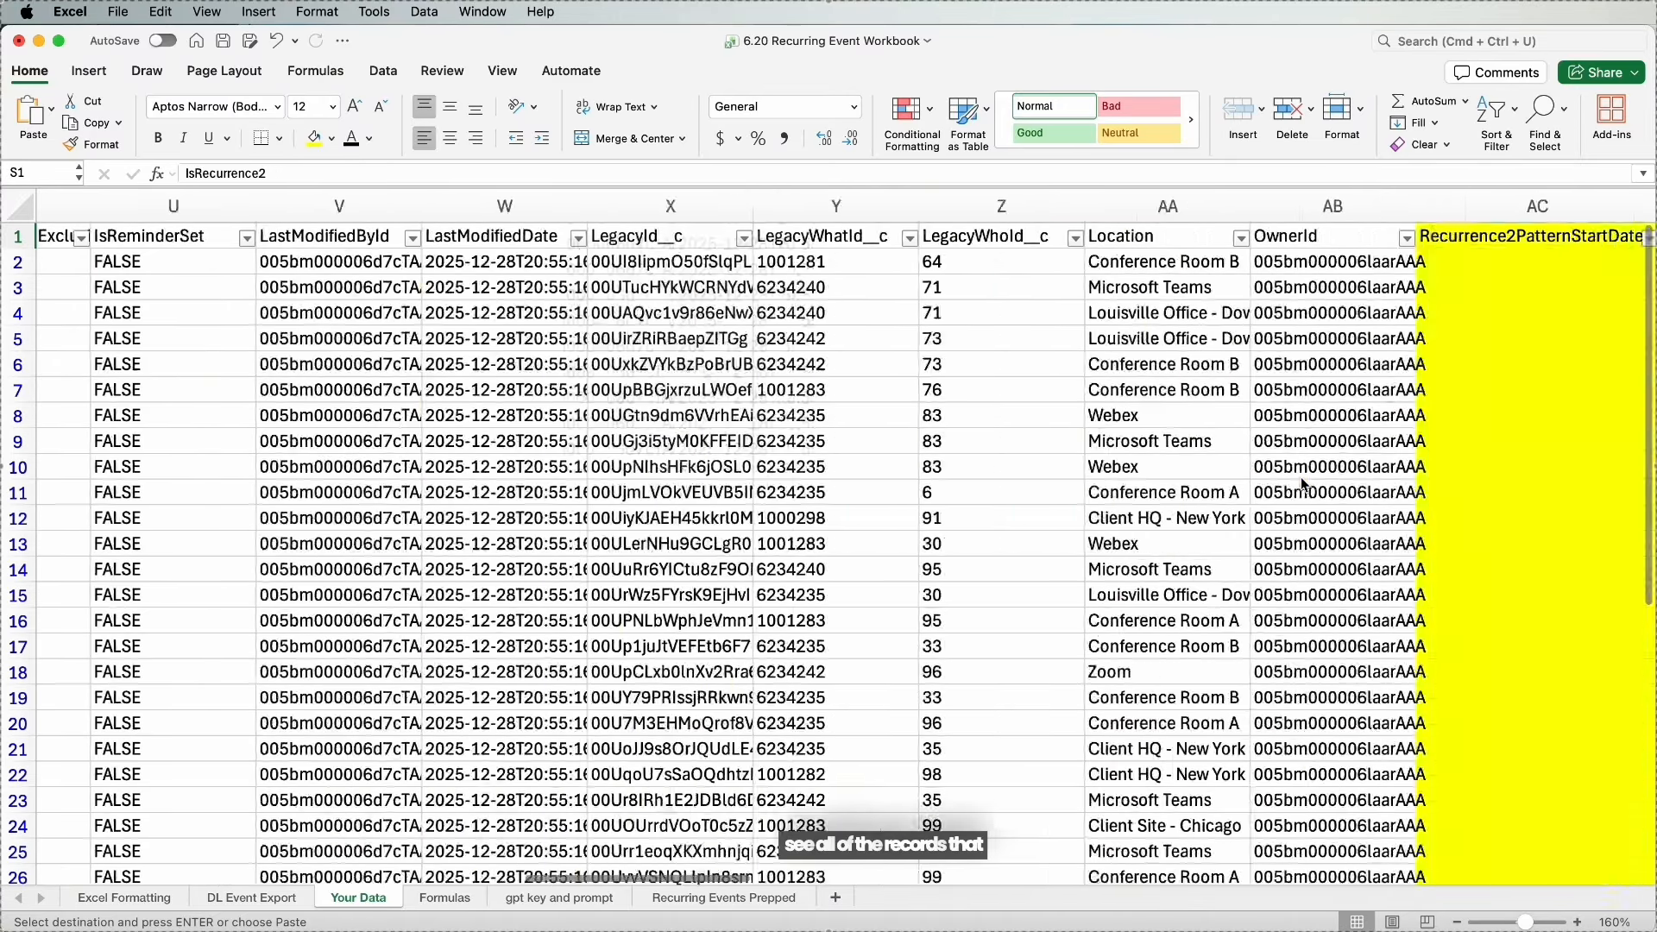
pyautogui.hscroll(6, 1302, 479)
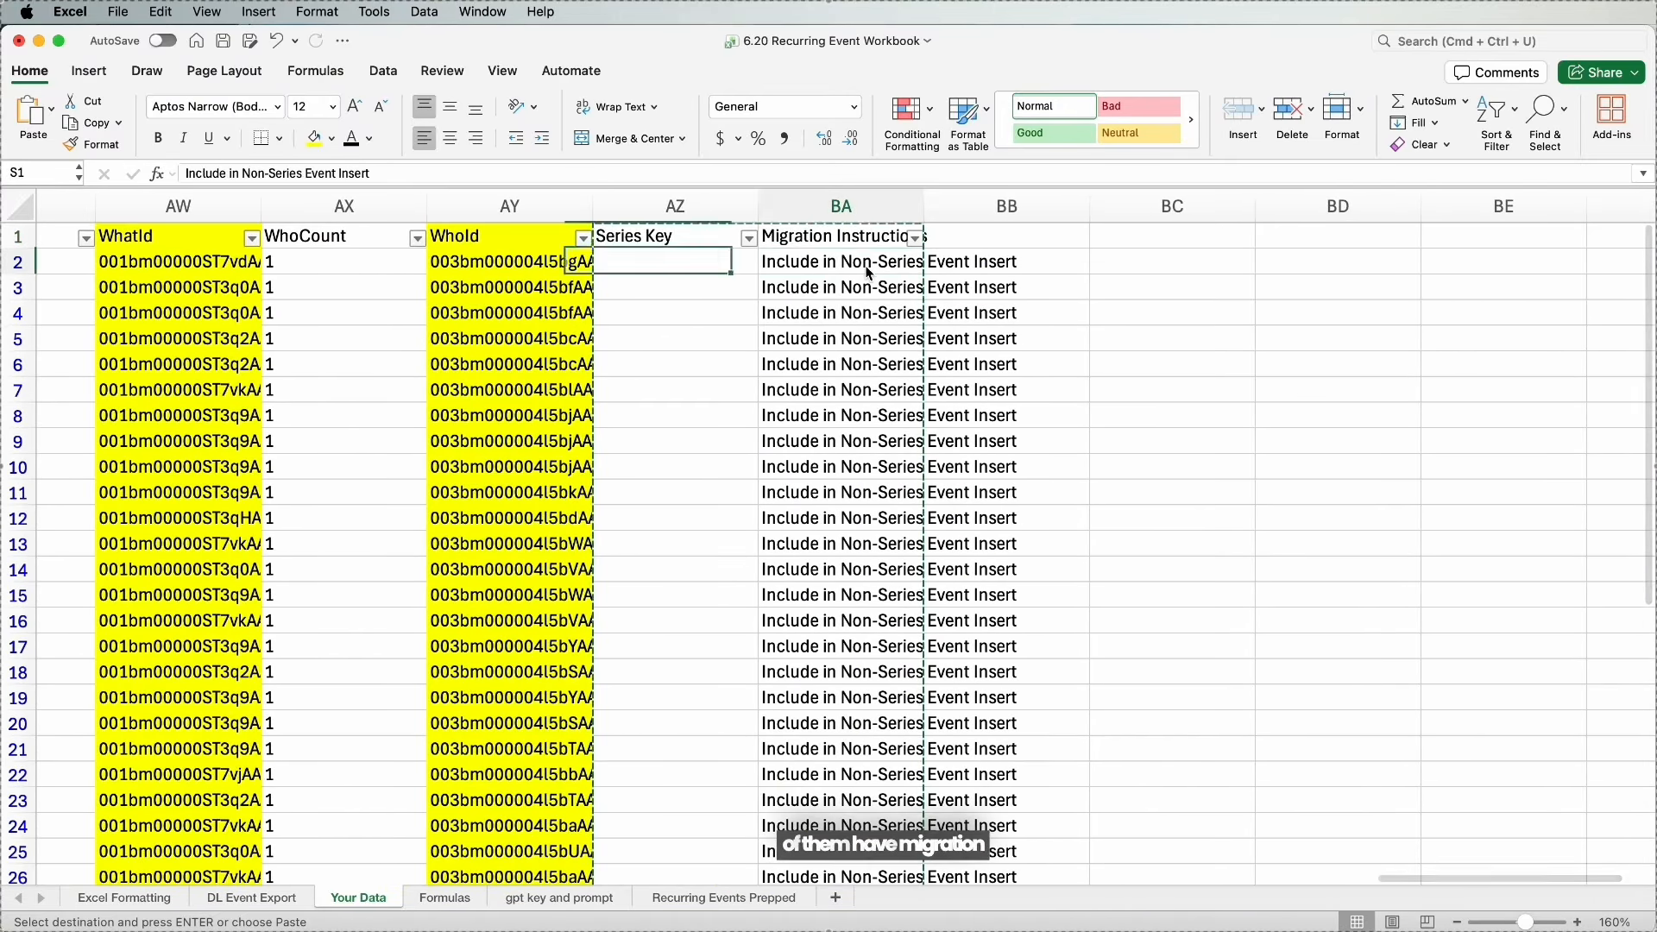
pyautogui.click(868, 273)
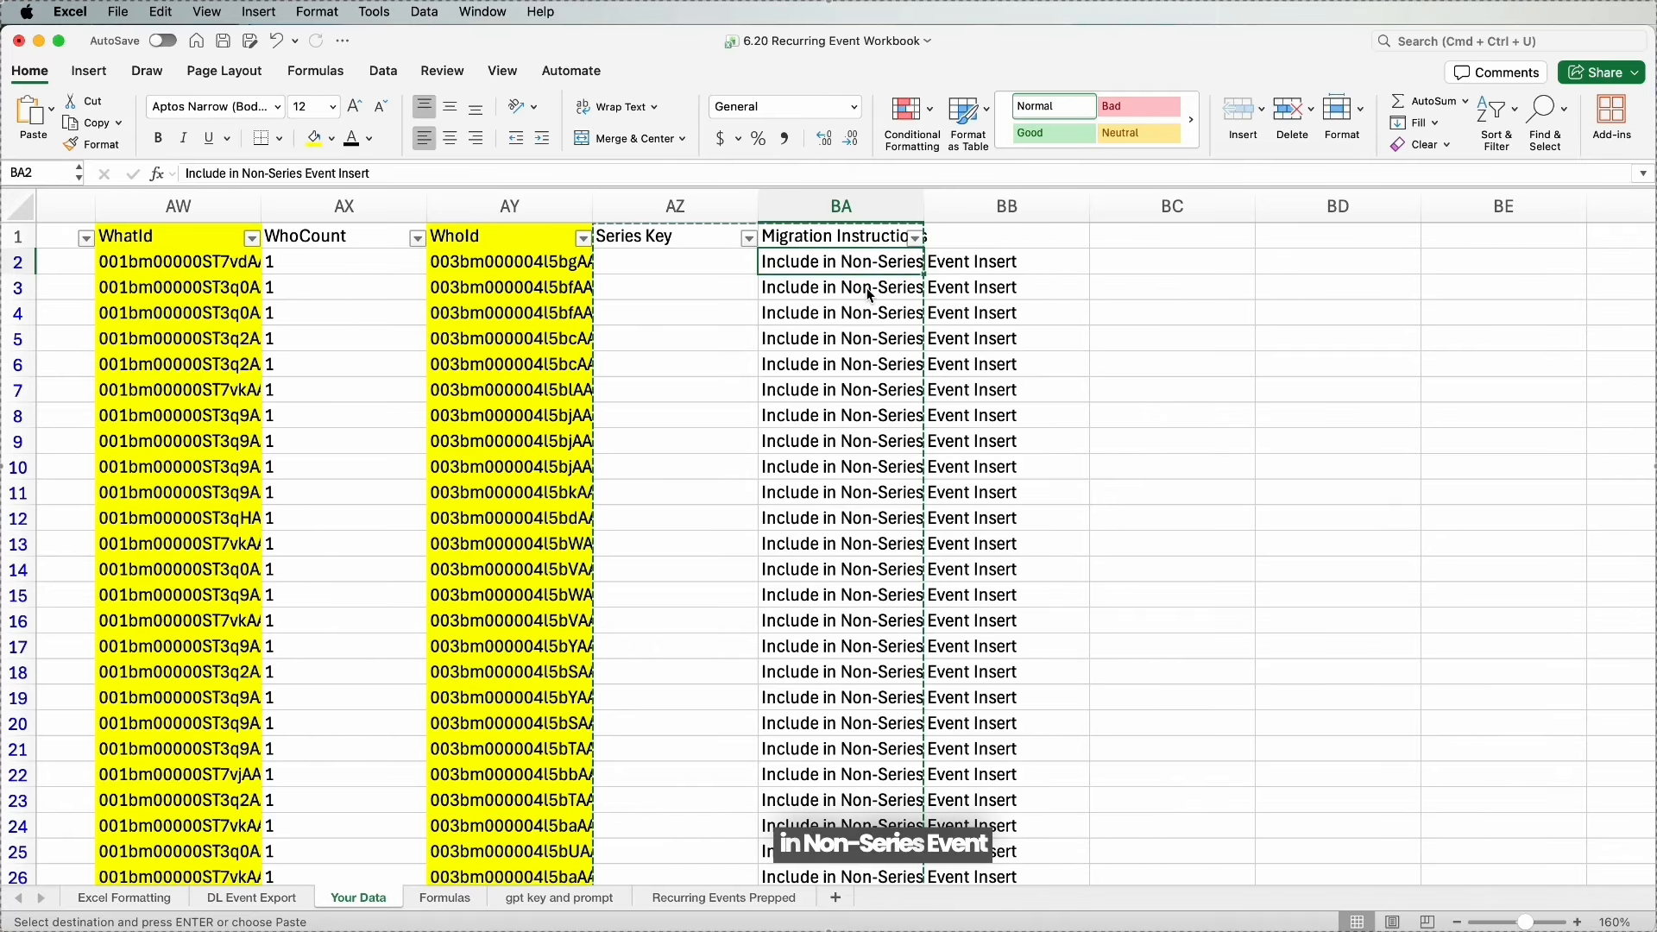
pyautogui.scroll(-6, 870, 294)
pyautogui.scroll(6, 869, 294)
# Change the IsRecurrence2 filter to show only the TRUE rows.
pyautogui.hscroll(-10, 371, 426)
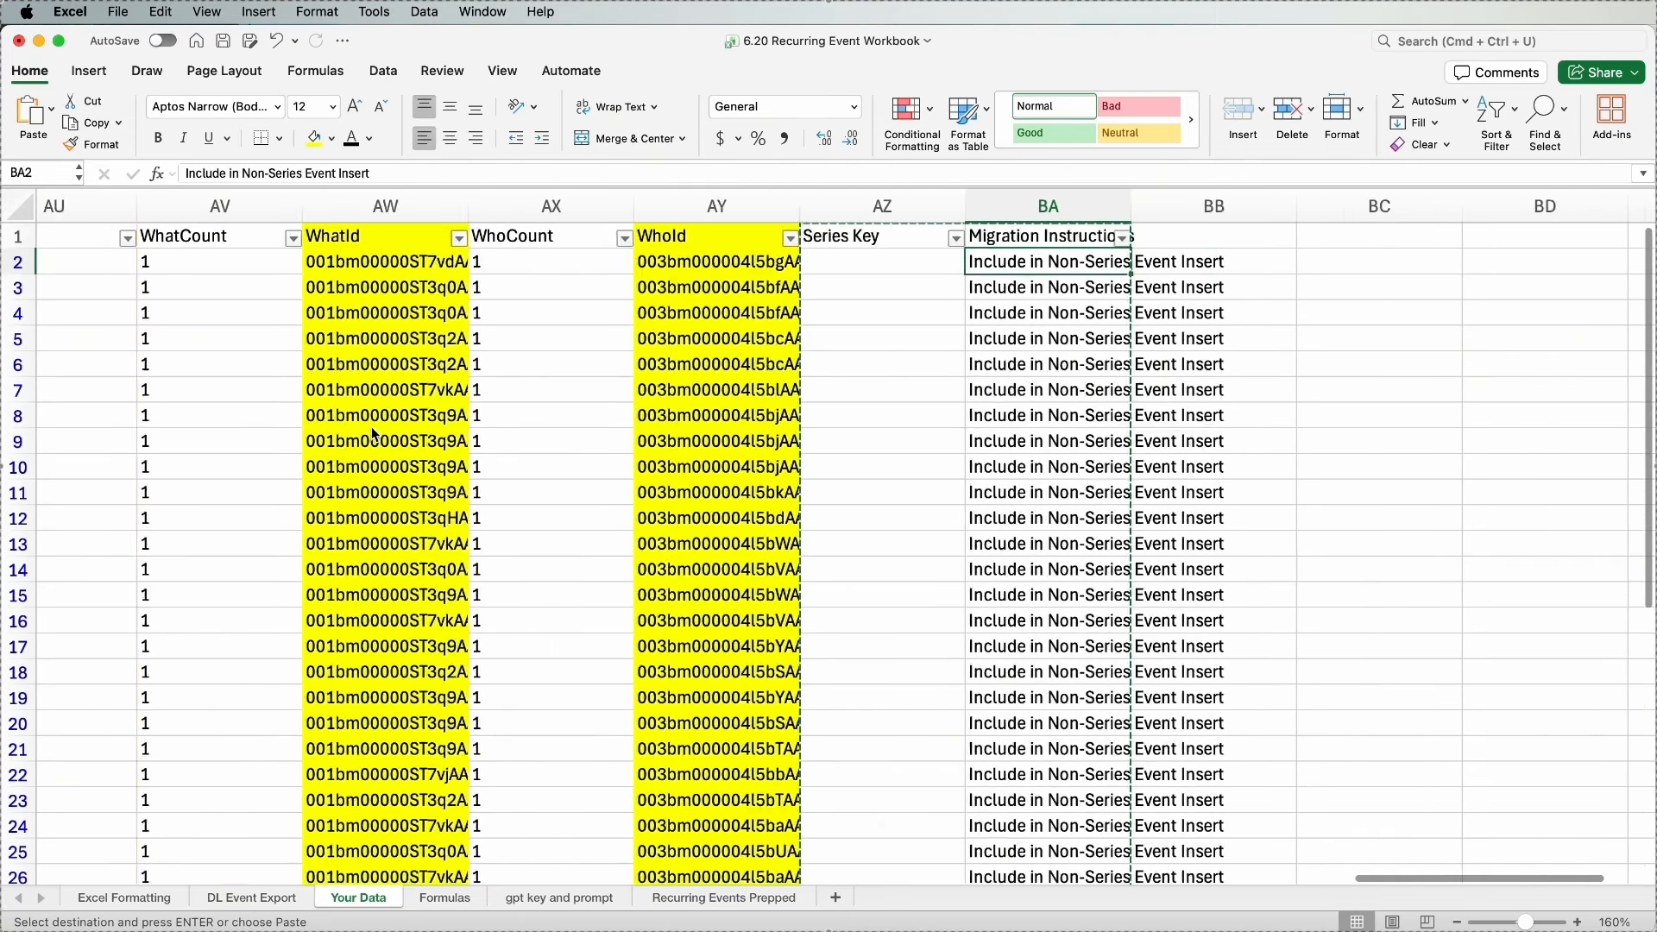
pyautogui.click(413, 238)
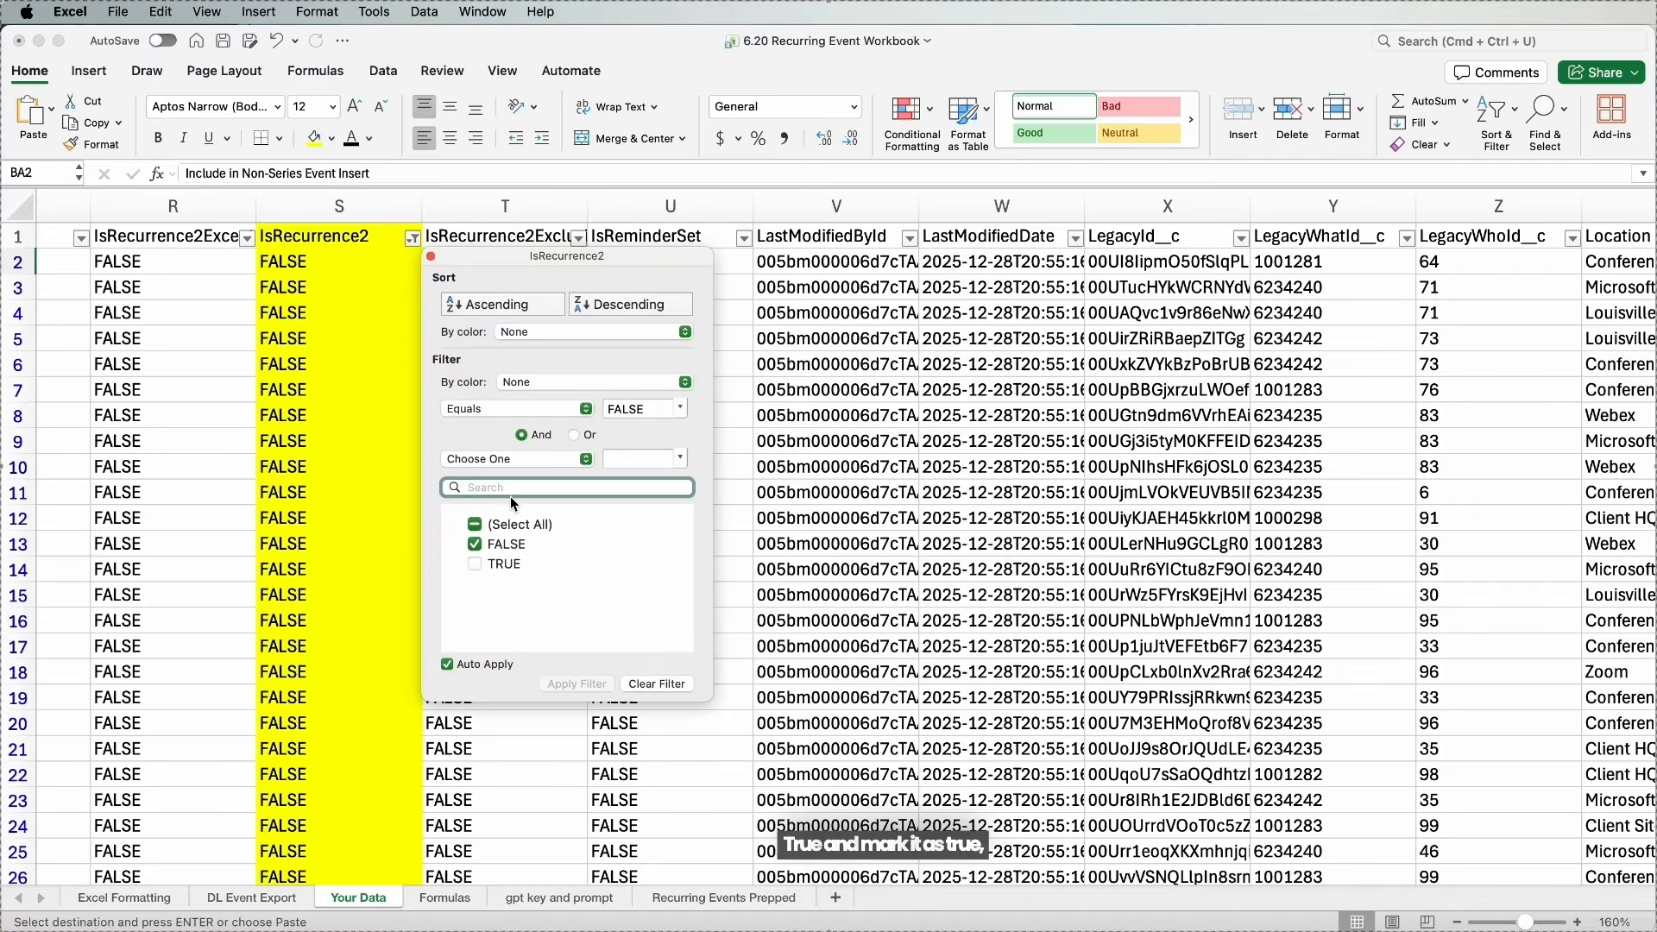
pyautogui.click(475, 564)
pyautogui.click(475, 544)
pyautogui.click(1016, 620)
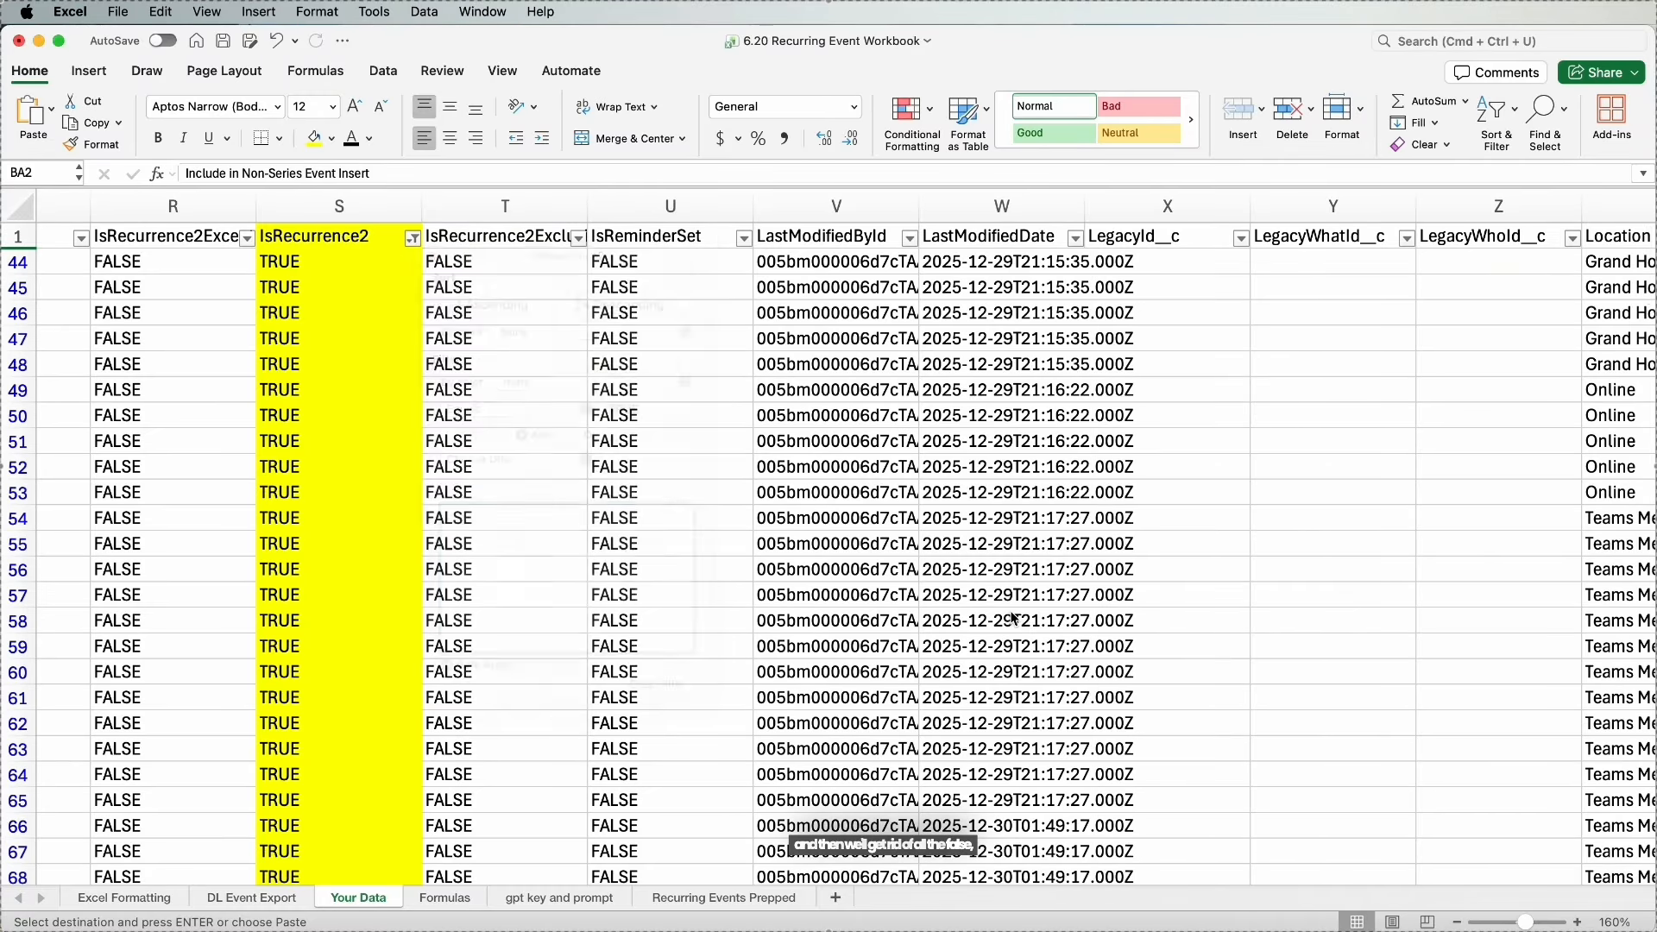
# Sort the recurring rows by Id in ascending order and review their Series Key and Migration Instructions columns.
pyautogui.hscroll(-8, 803, 336)
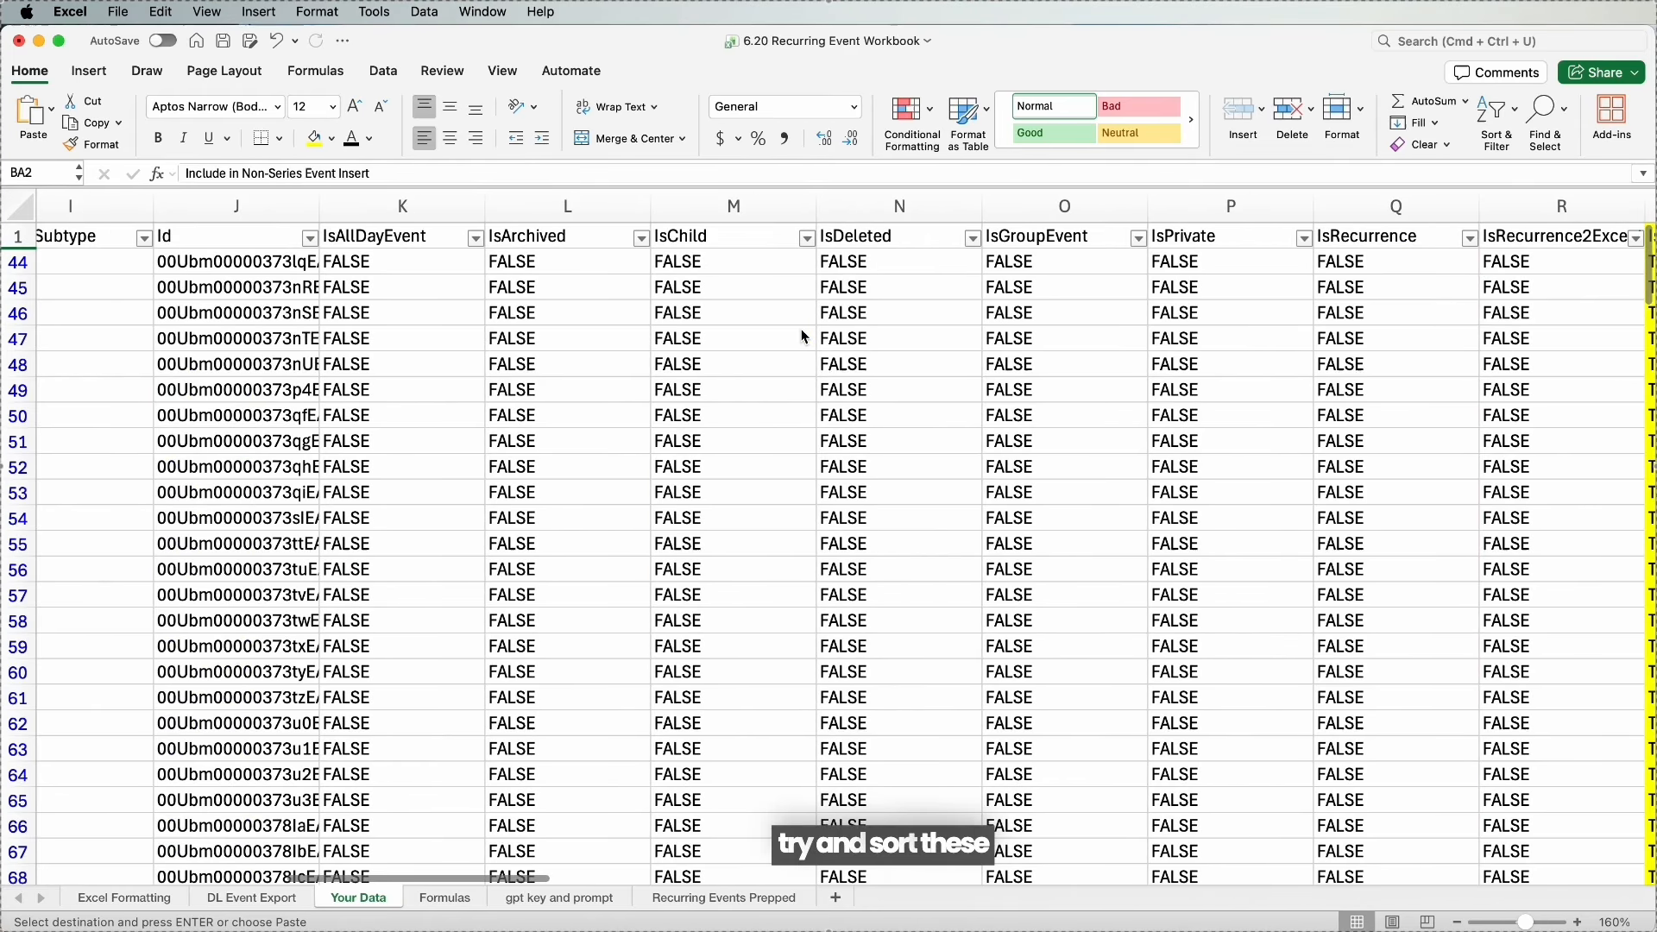
pyautogui.click(310, 238)
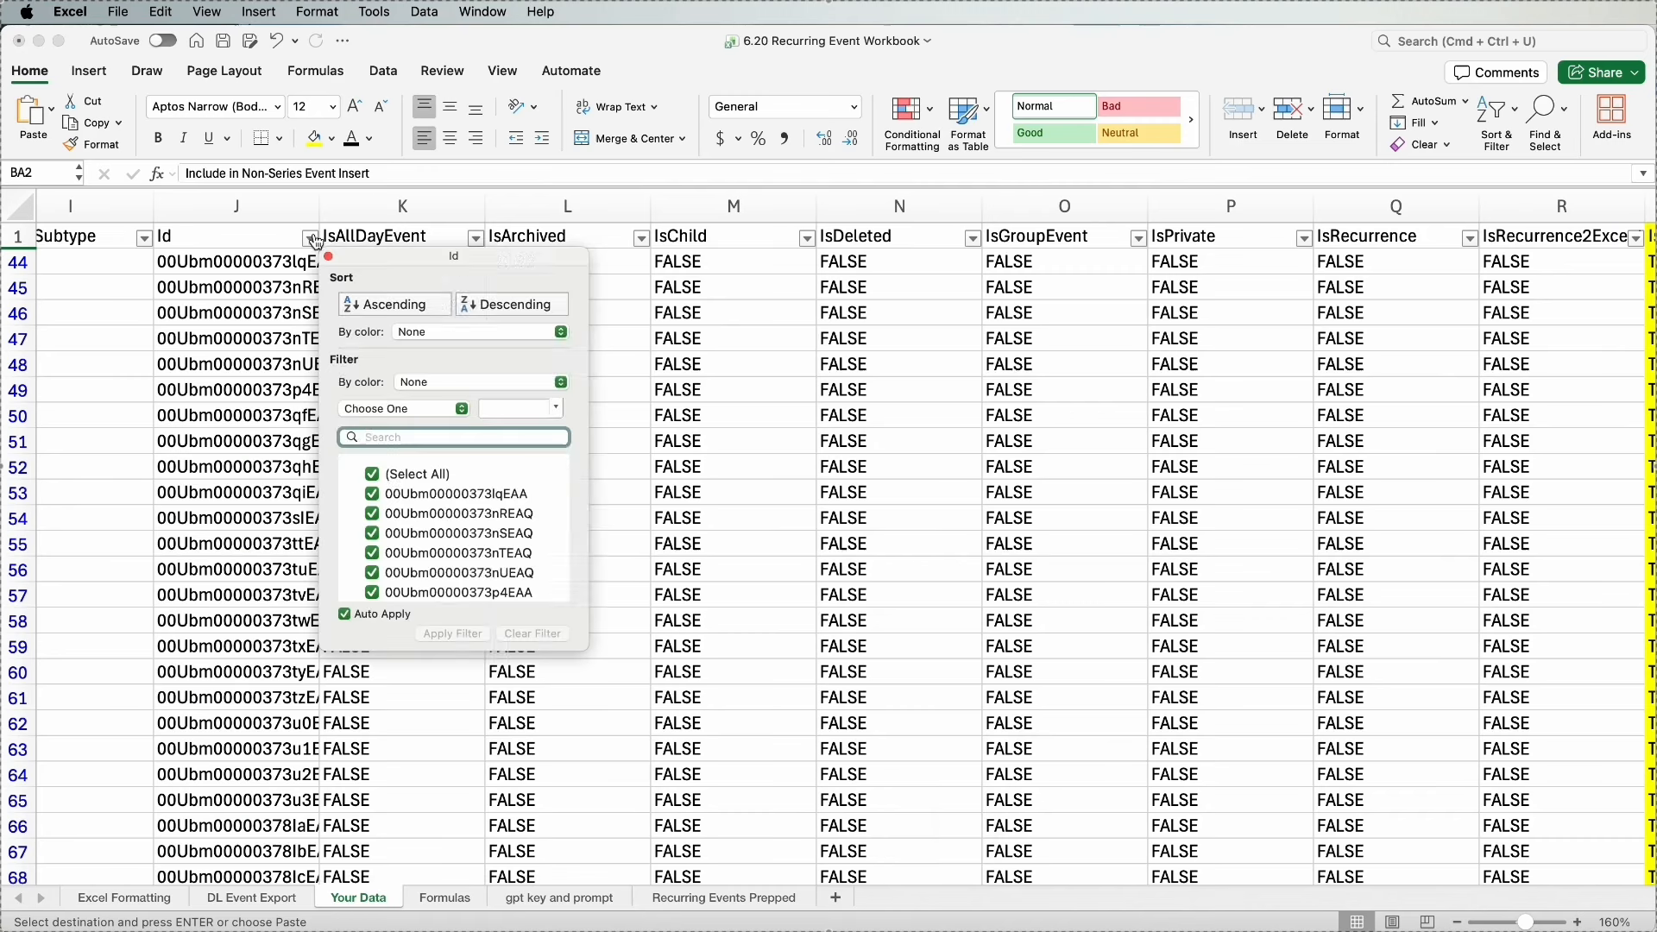
pyautogui.click(380, 303)
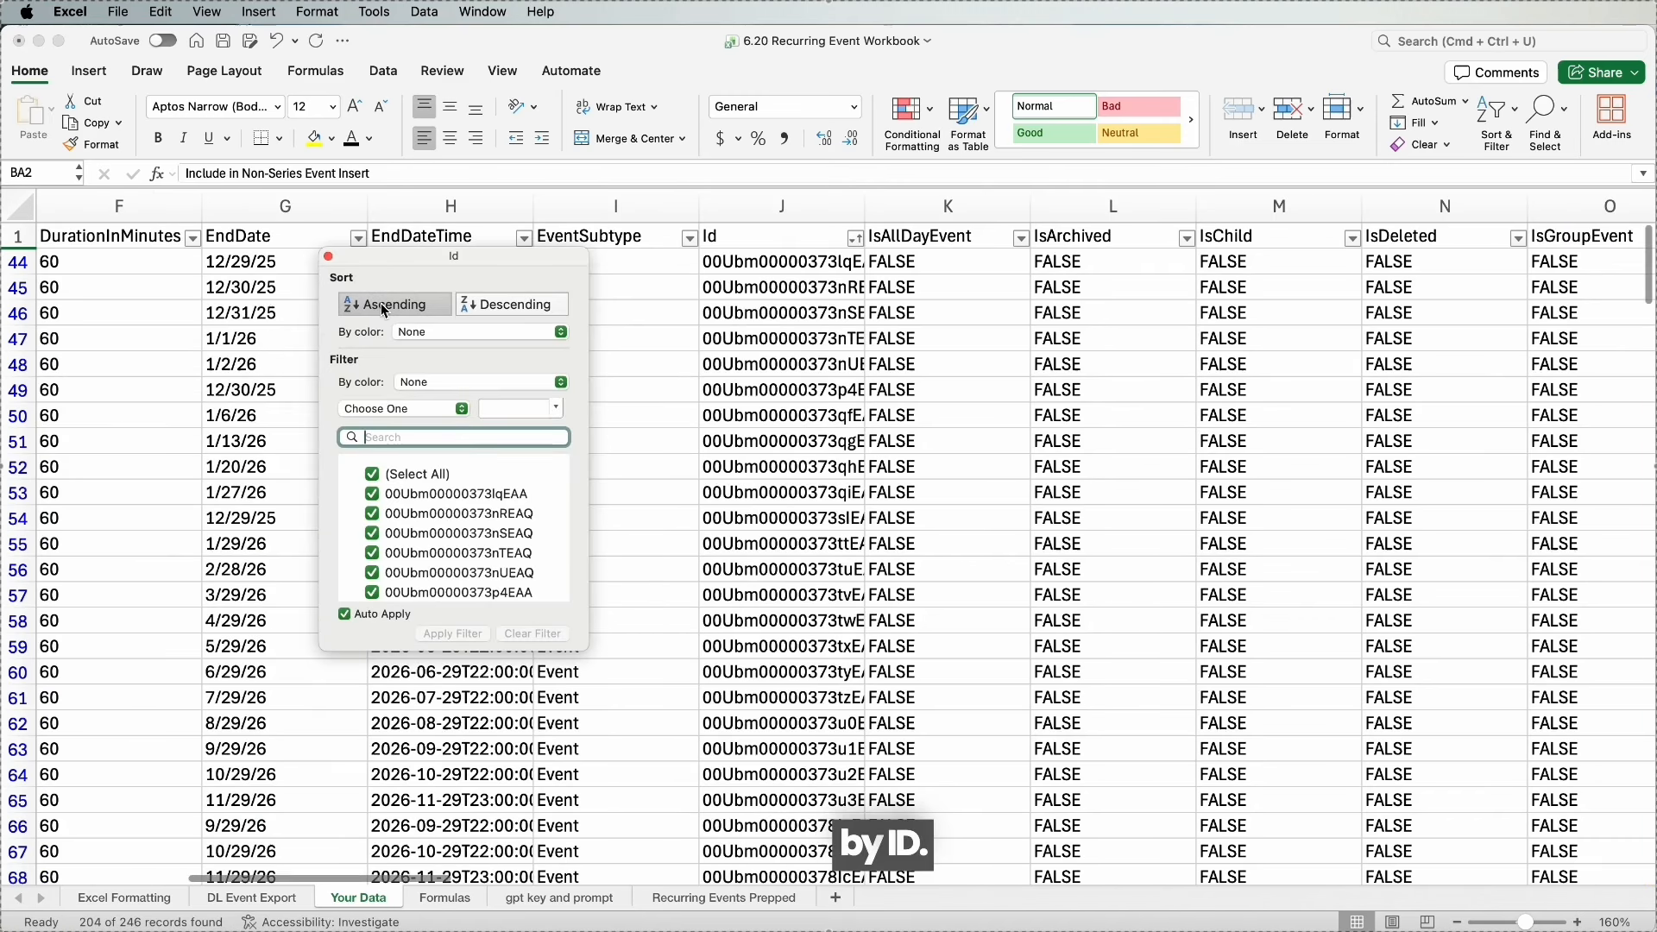
pyautogui.click(843, 264)
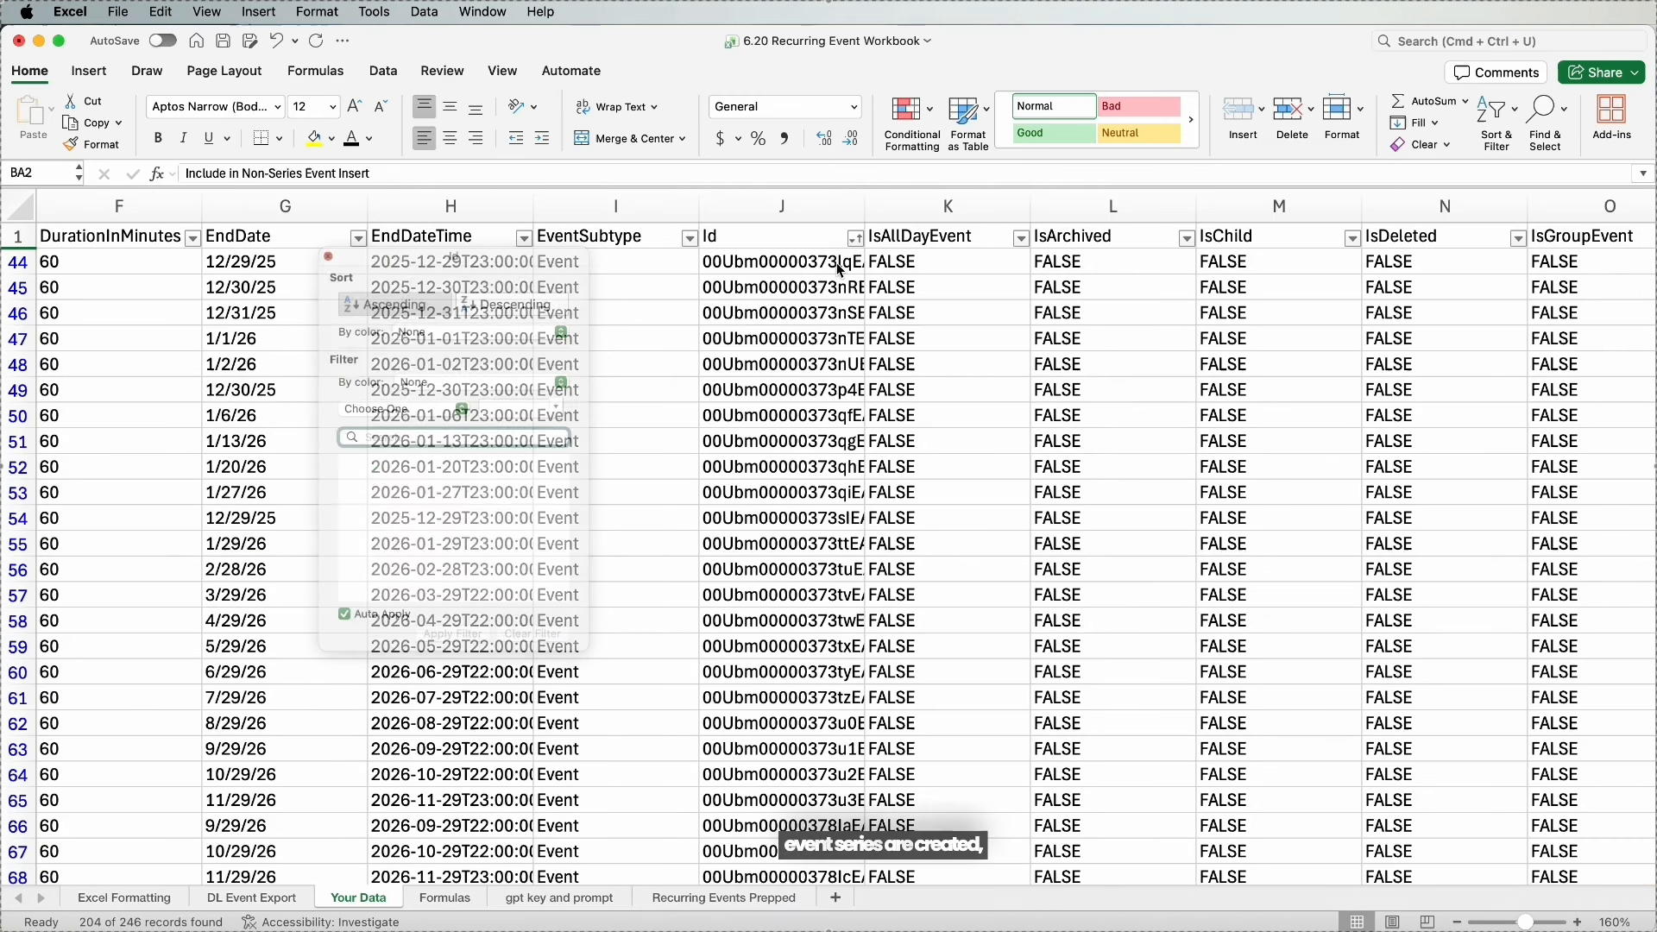
pyautogui.click(840, 270)
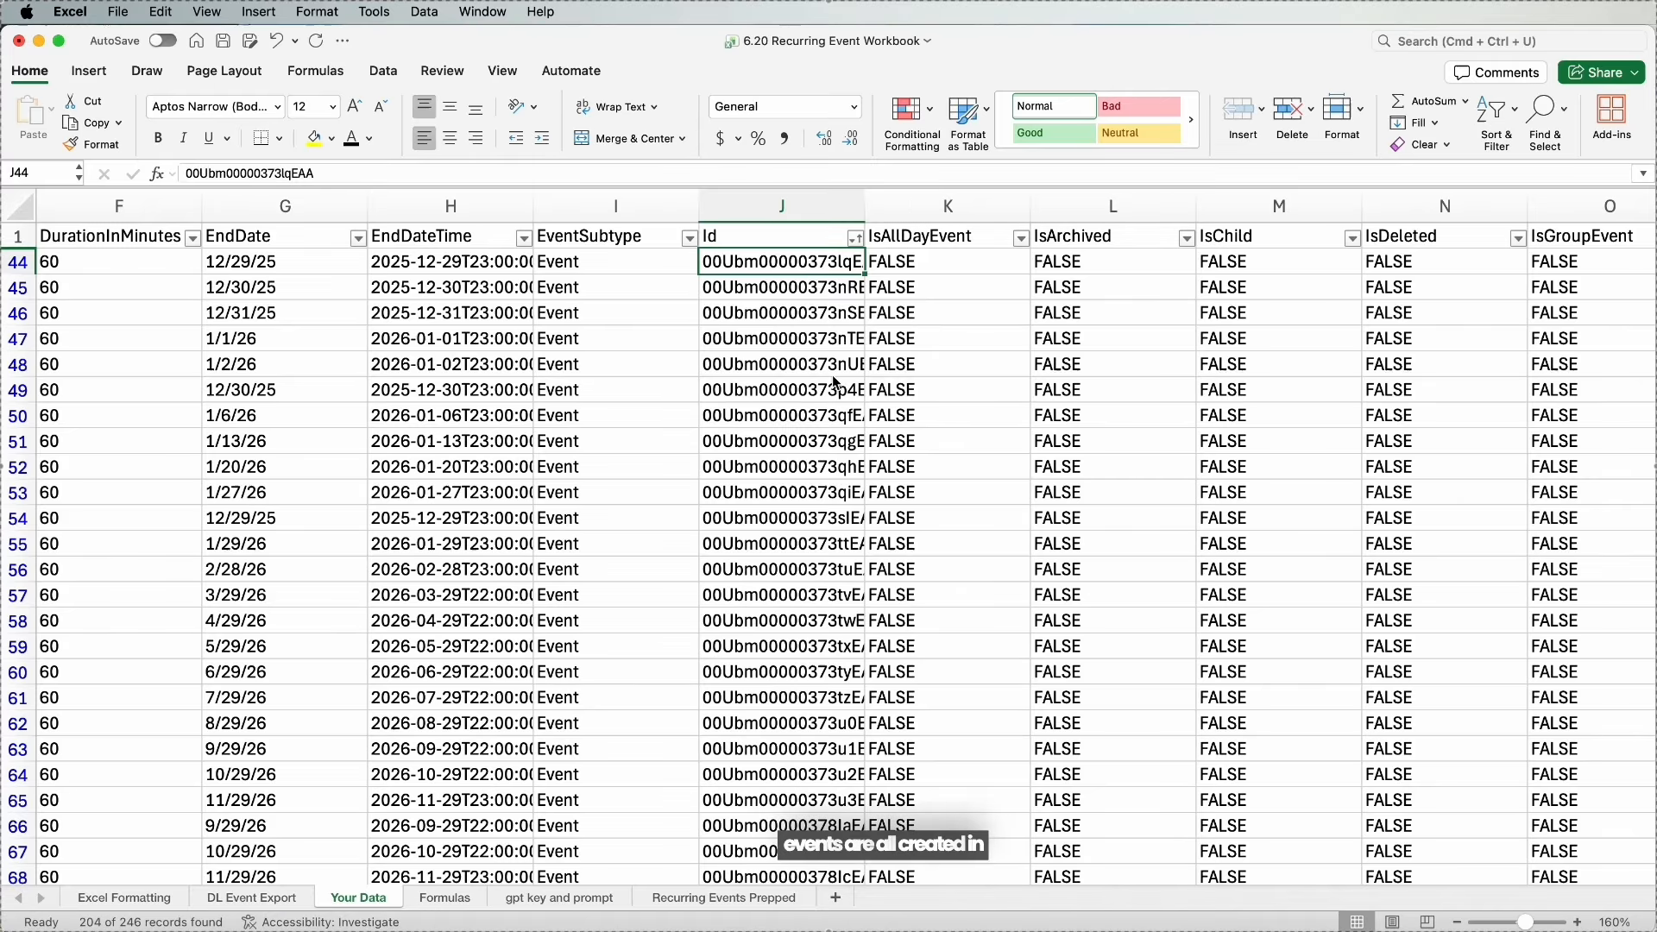
pyautogui.hscroll(10, 1138, 398)
pyautogui.hscroll(15, 1140, 406)
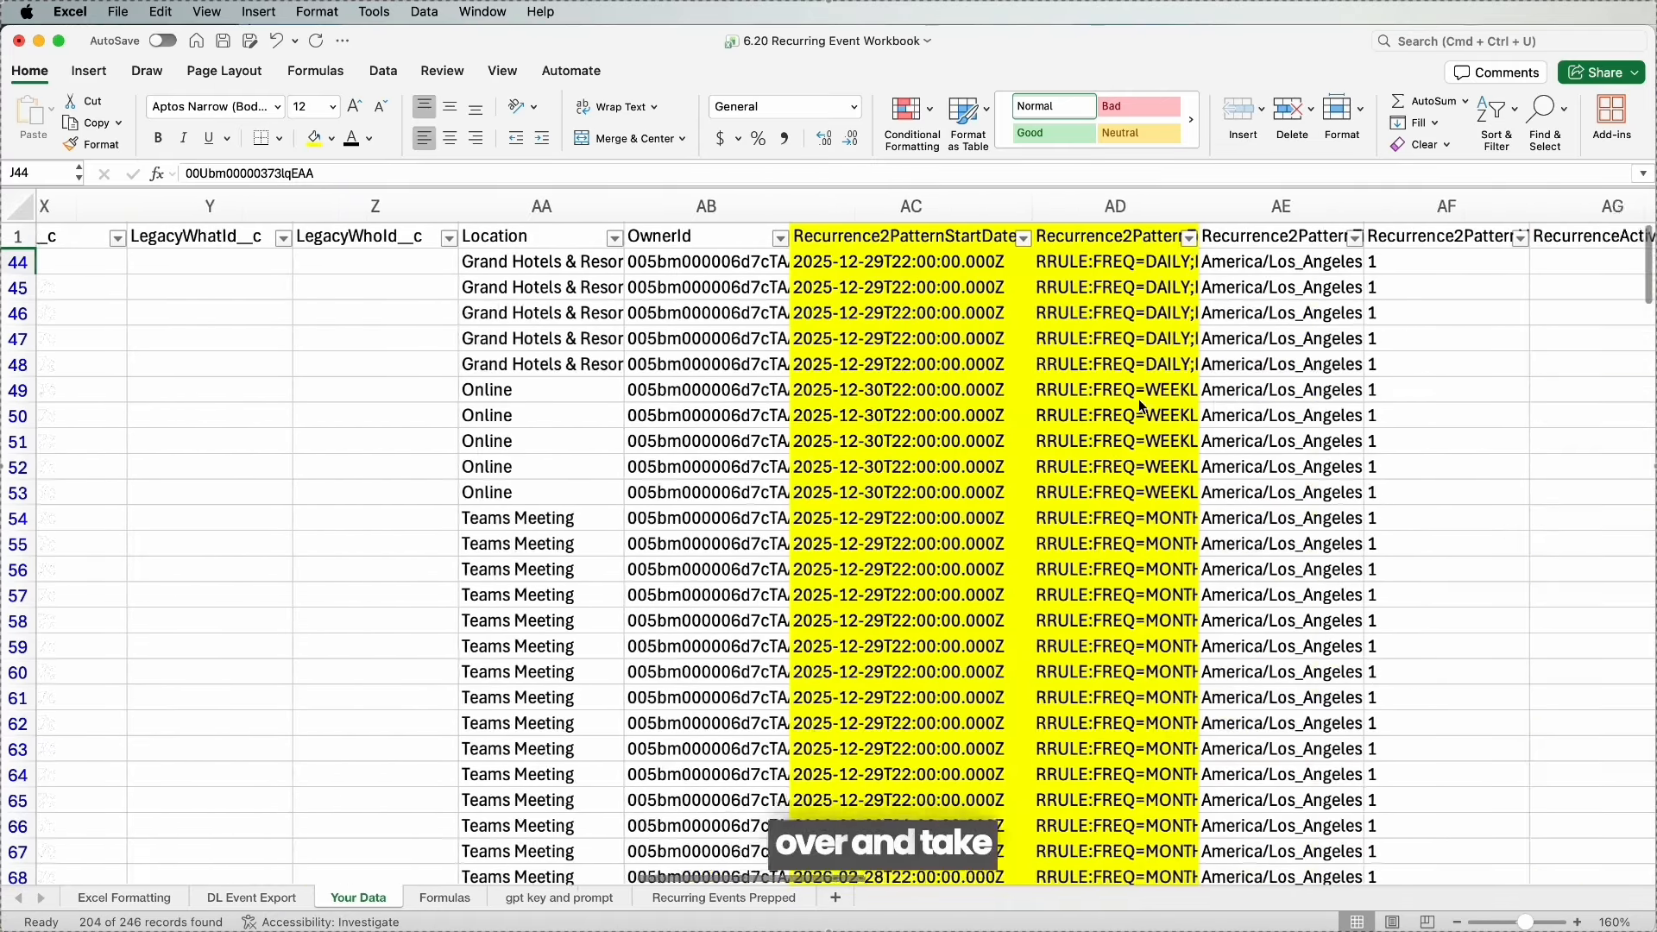
pyautogui.hscroll(15, 1138, 399)
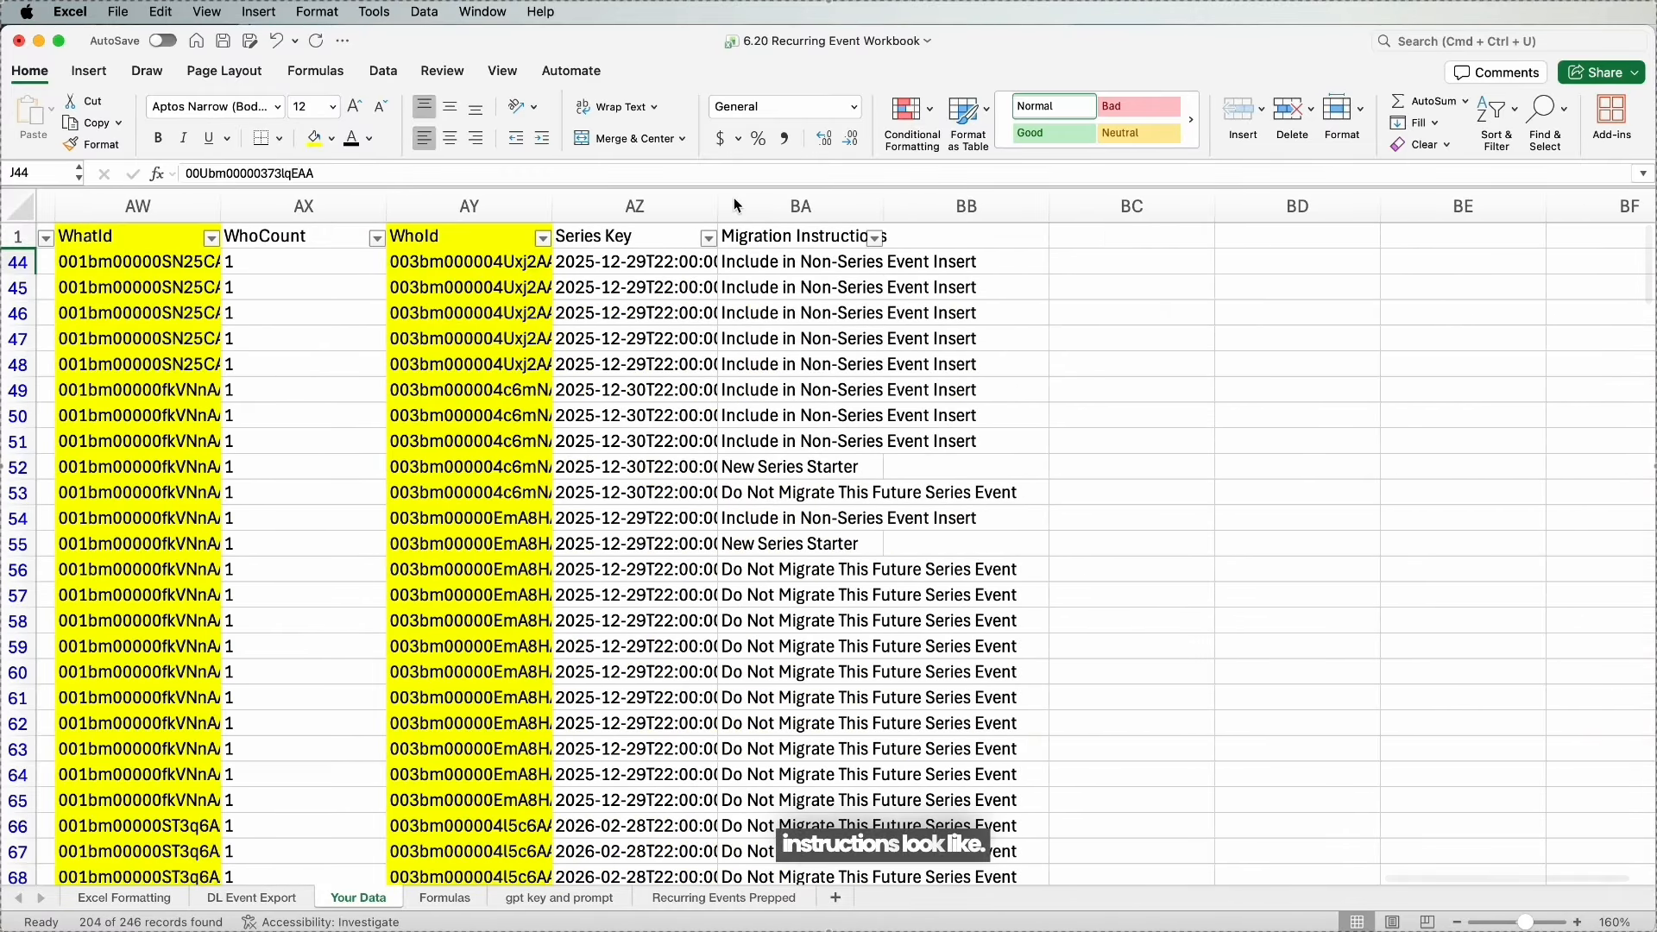
# Colour the text of the five Weekly Tuesday Event Series rows, 49 to 53, red.
pyautogui.hscroll(-12, 711, 207)
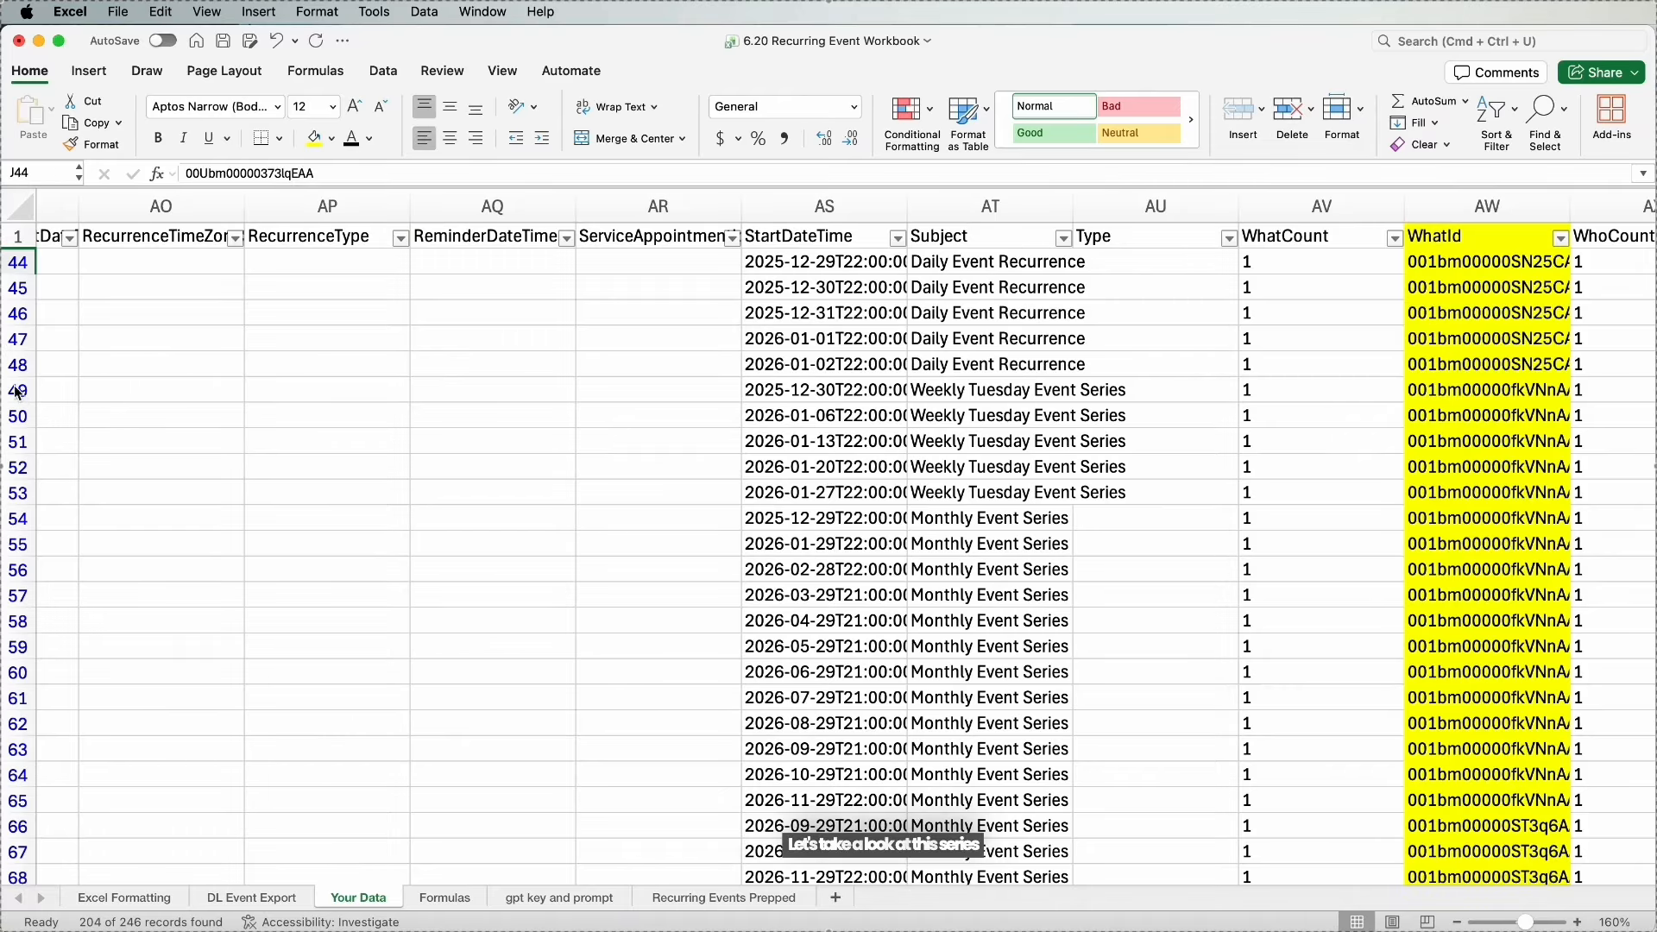
pyautogui.moveTo(12, 390); pyautogui.dragTo(4, 481)
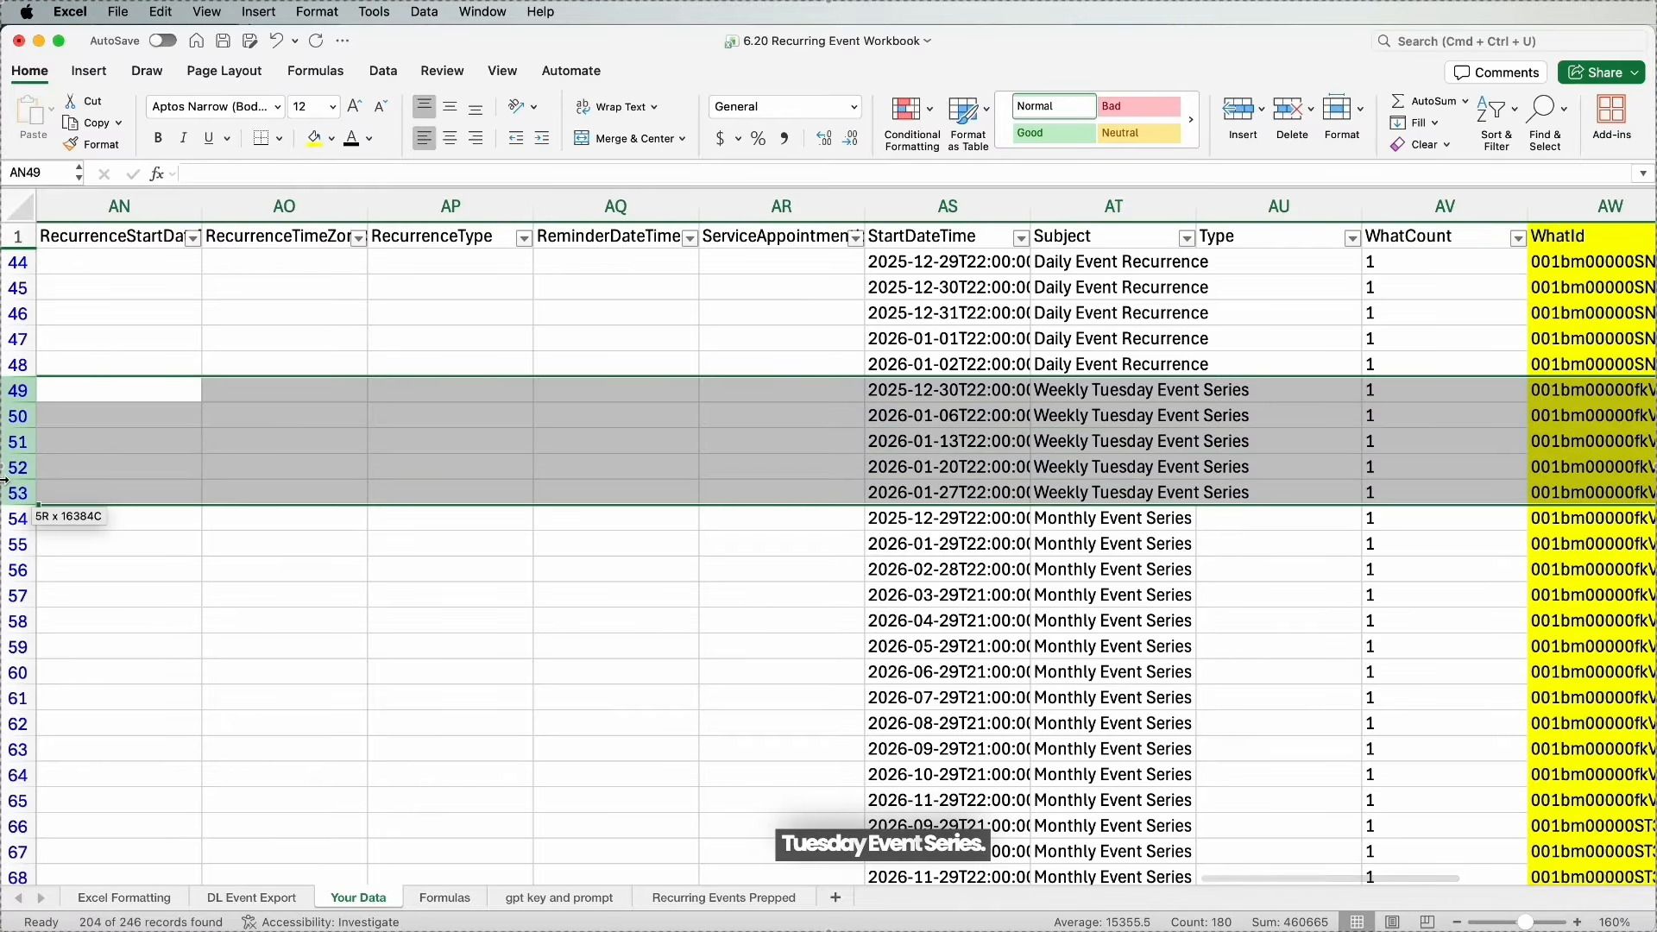
pyautogui.click(351, 139)
# Widen the Series Key column and compare the keys of the Weekly Tuesday Event Series rows 49 to 53.
pyautogui.click(1011, 398)
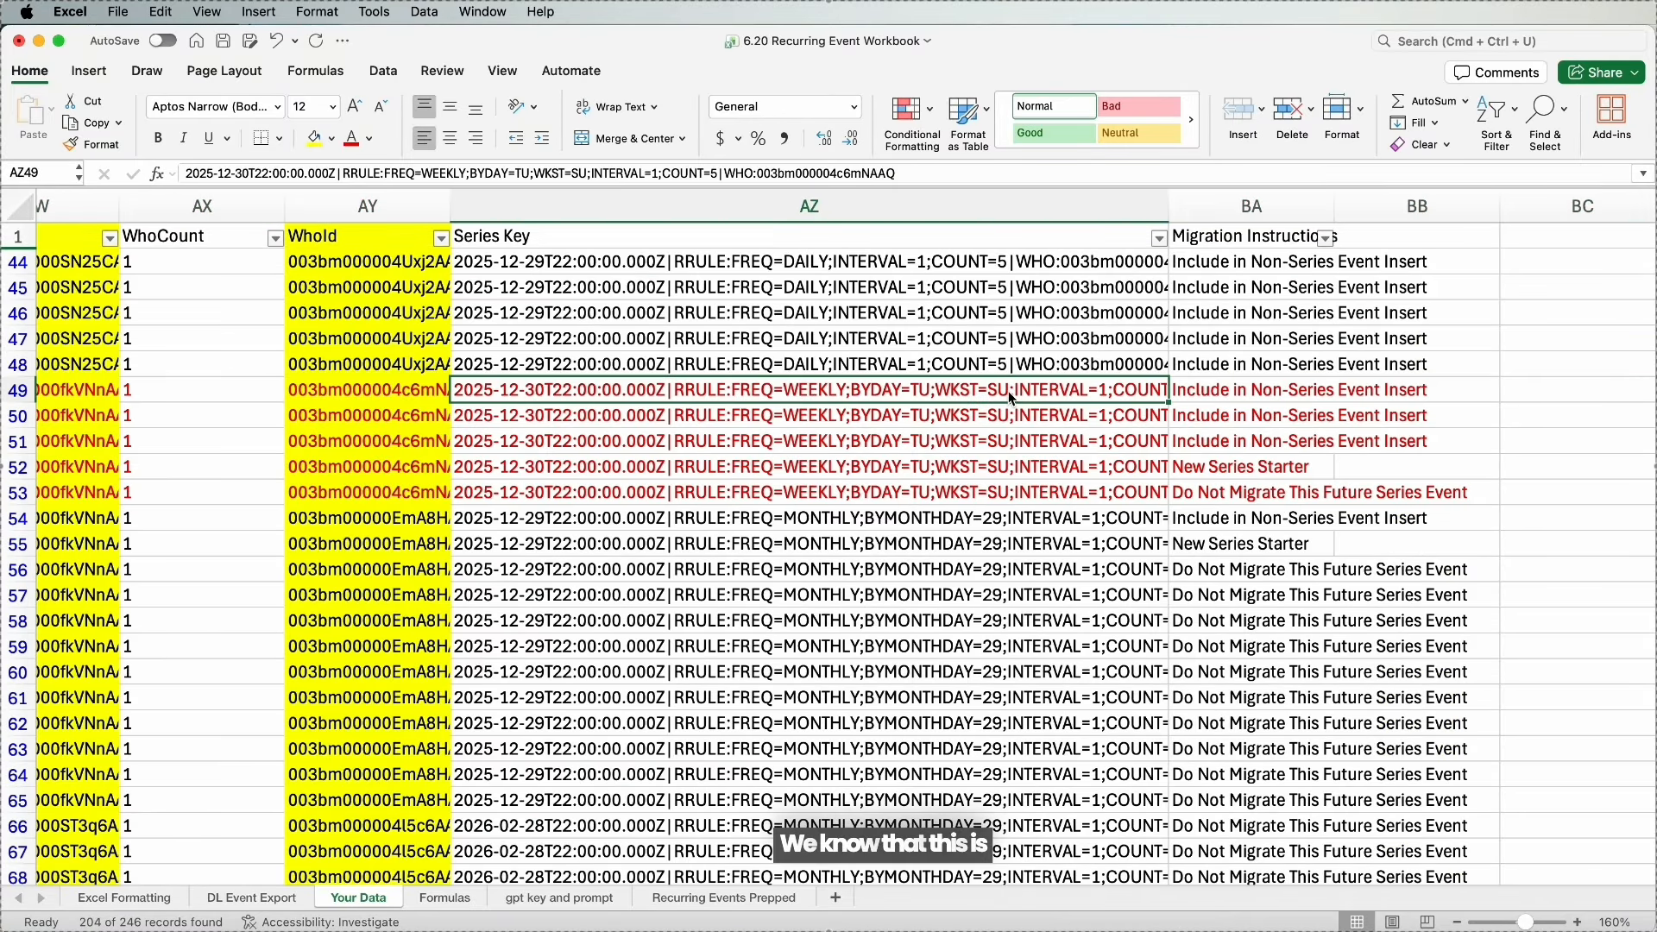
pyautogui.click(999, 416)
pyautogui.click(991, 438)
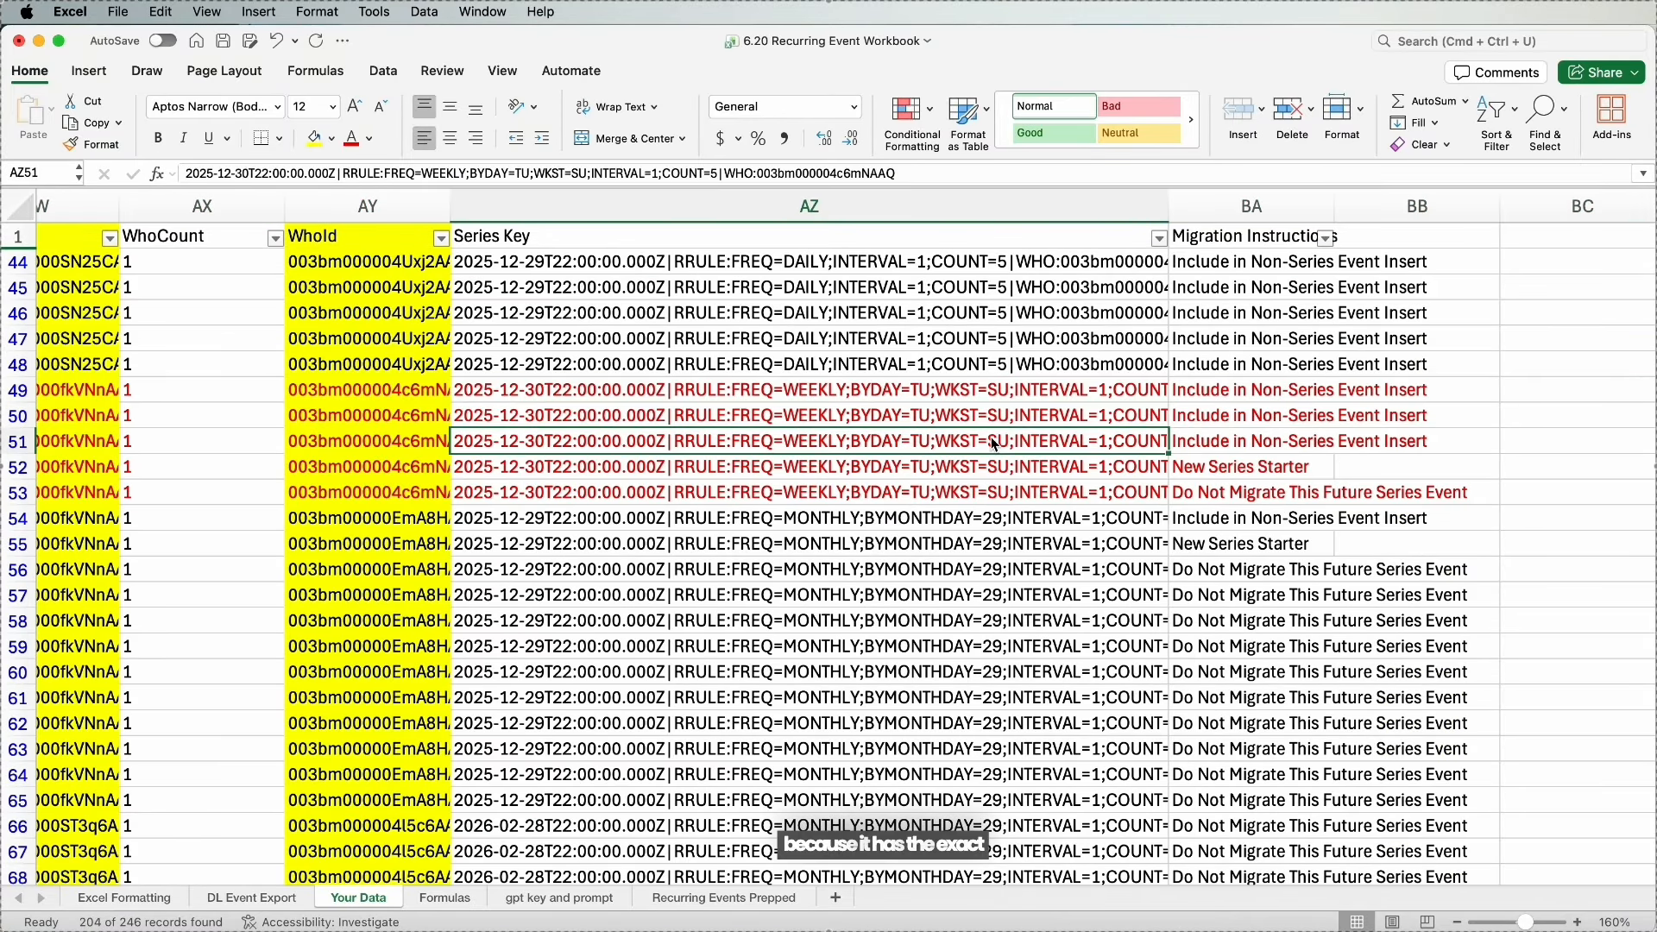
pyautogui.click(983, 471)
pyautogui.click(984, 493)
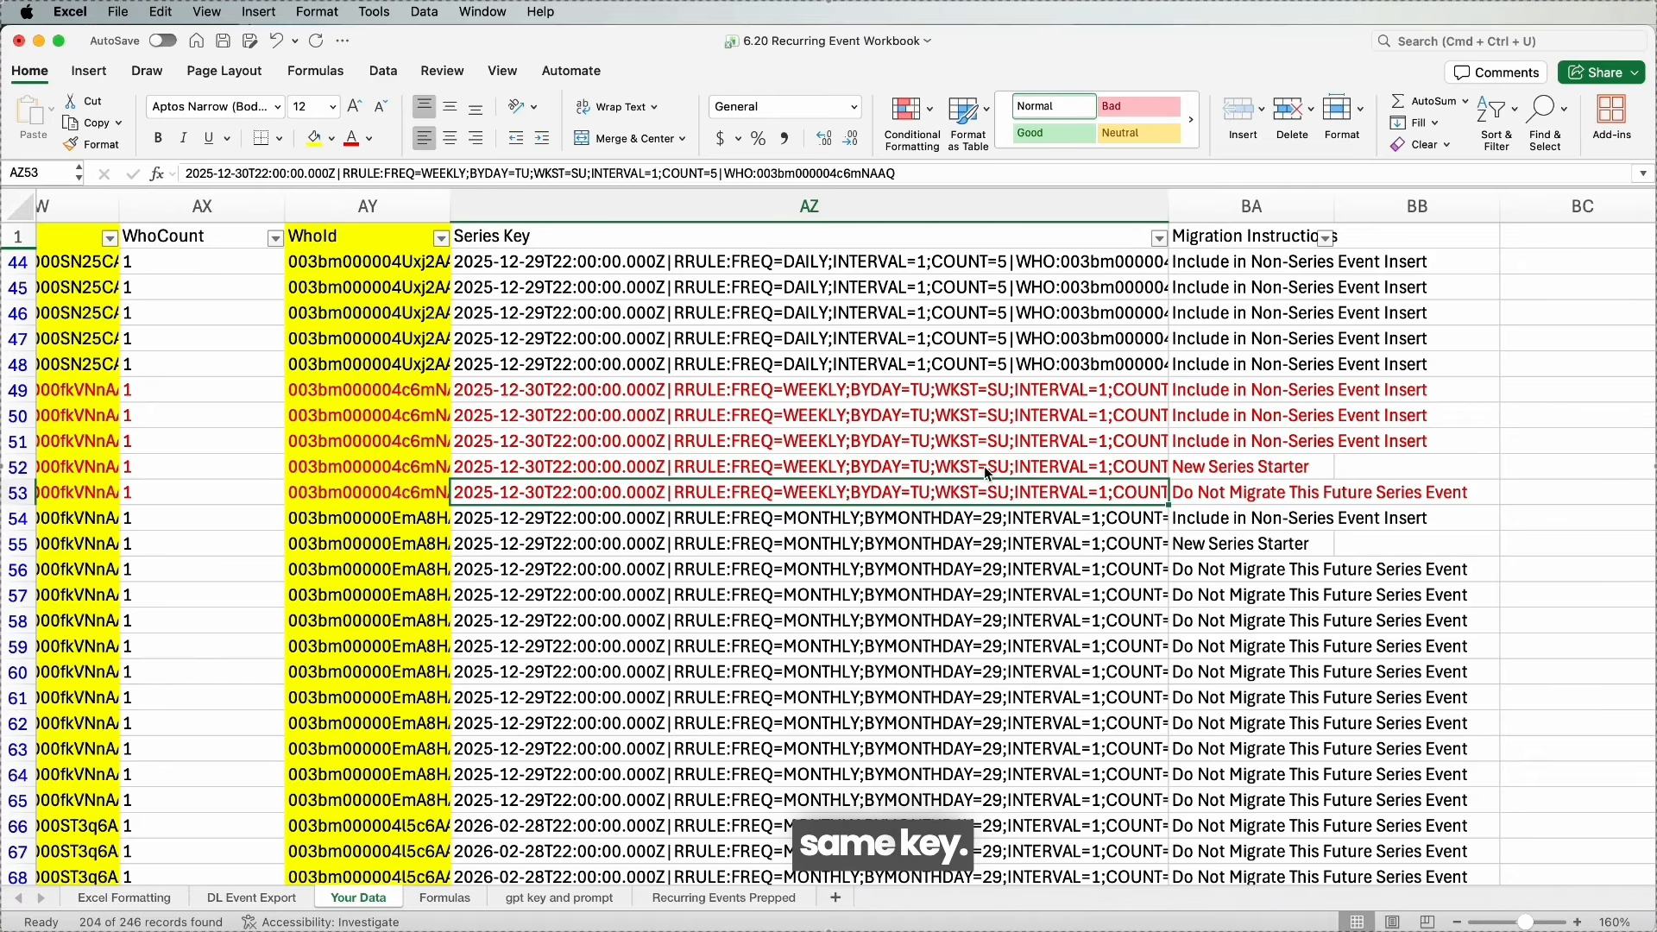
# Check the New Series Starter instruction in row 52 against that row's ActivityDate and Subject.
pyautogui.click(783, 390)
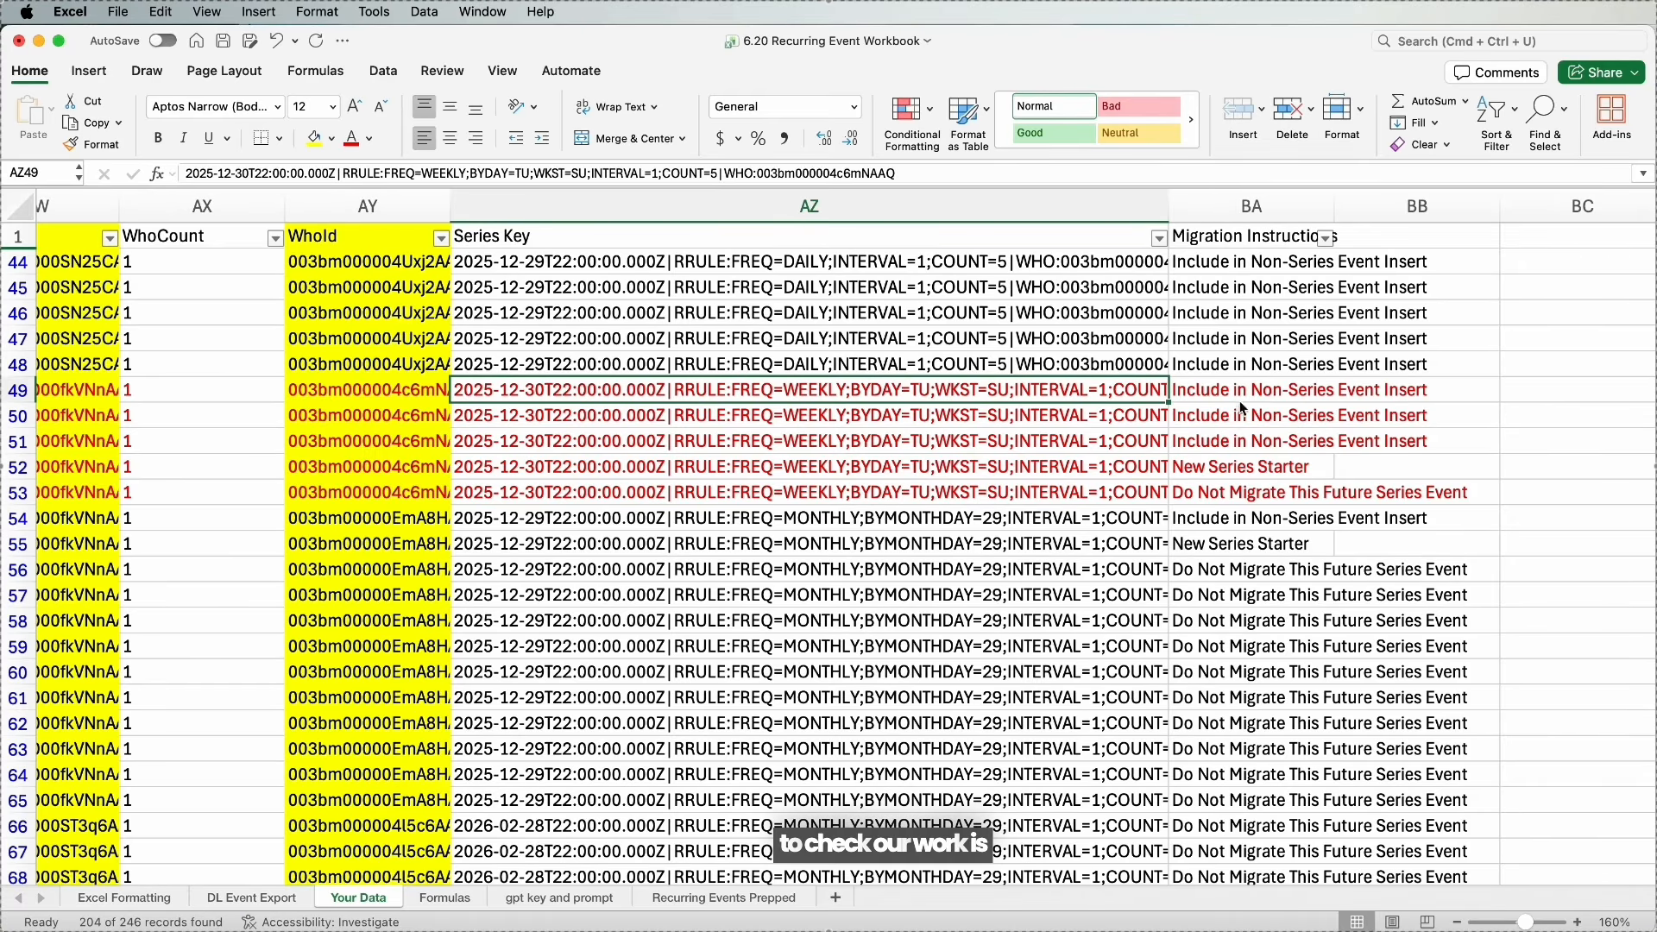
pyautogui.click(820, 470)
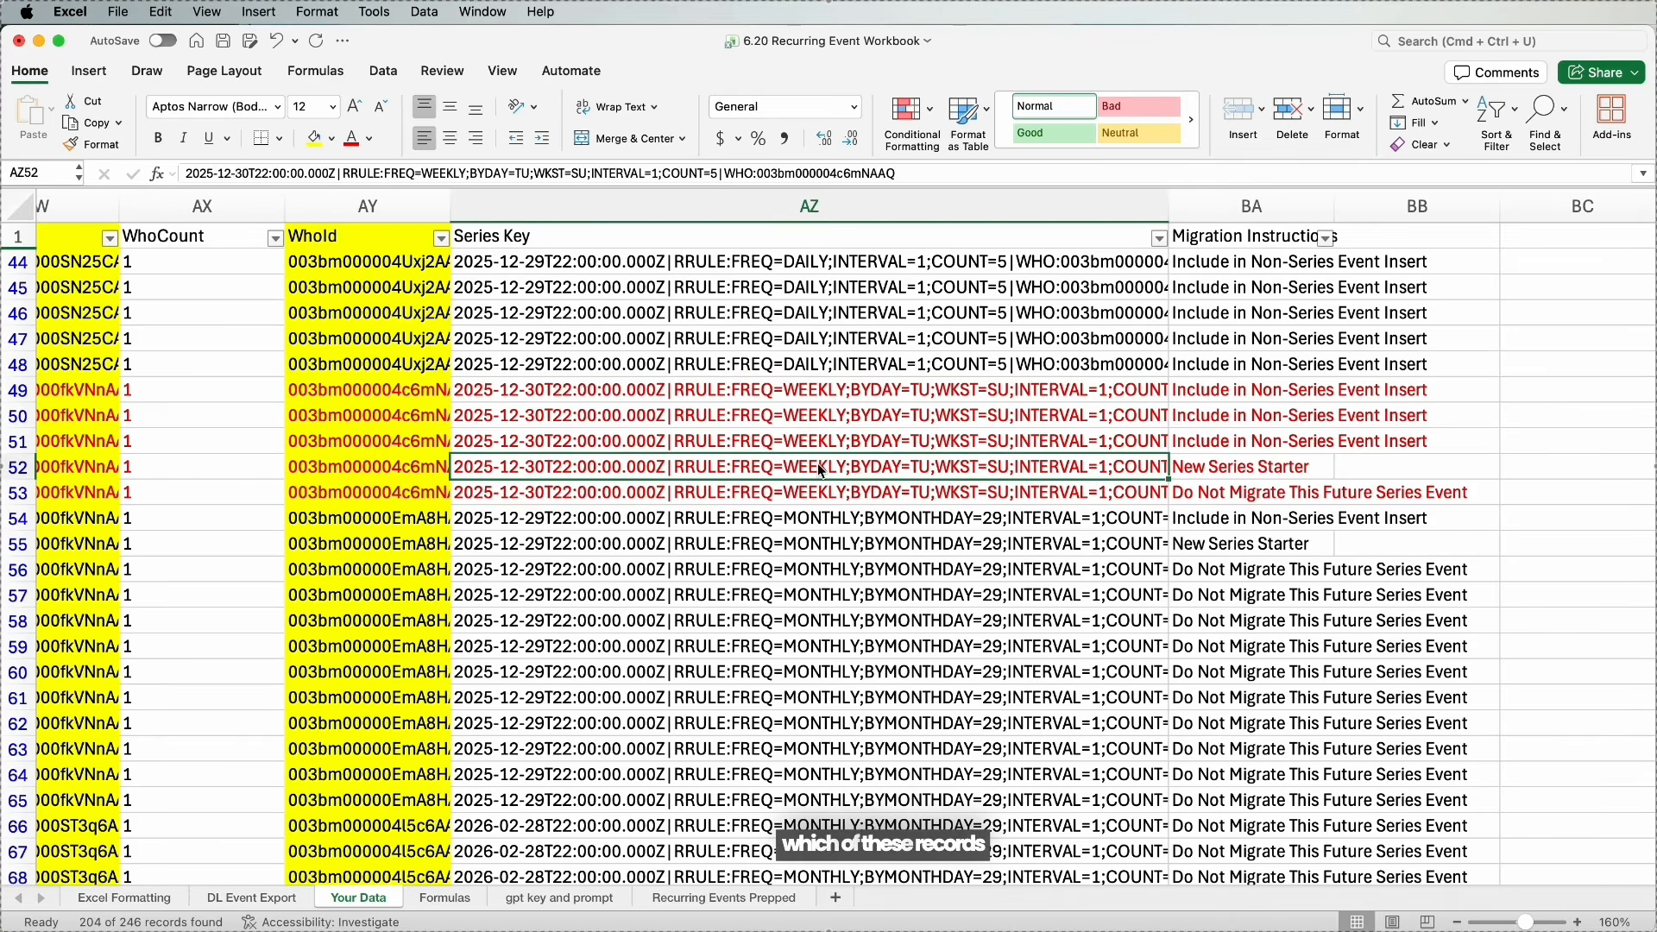
pyautogui.click(1206, 473)
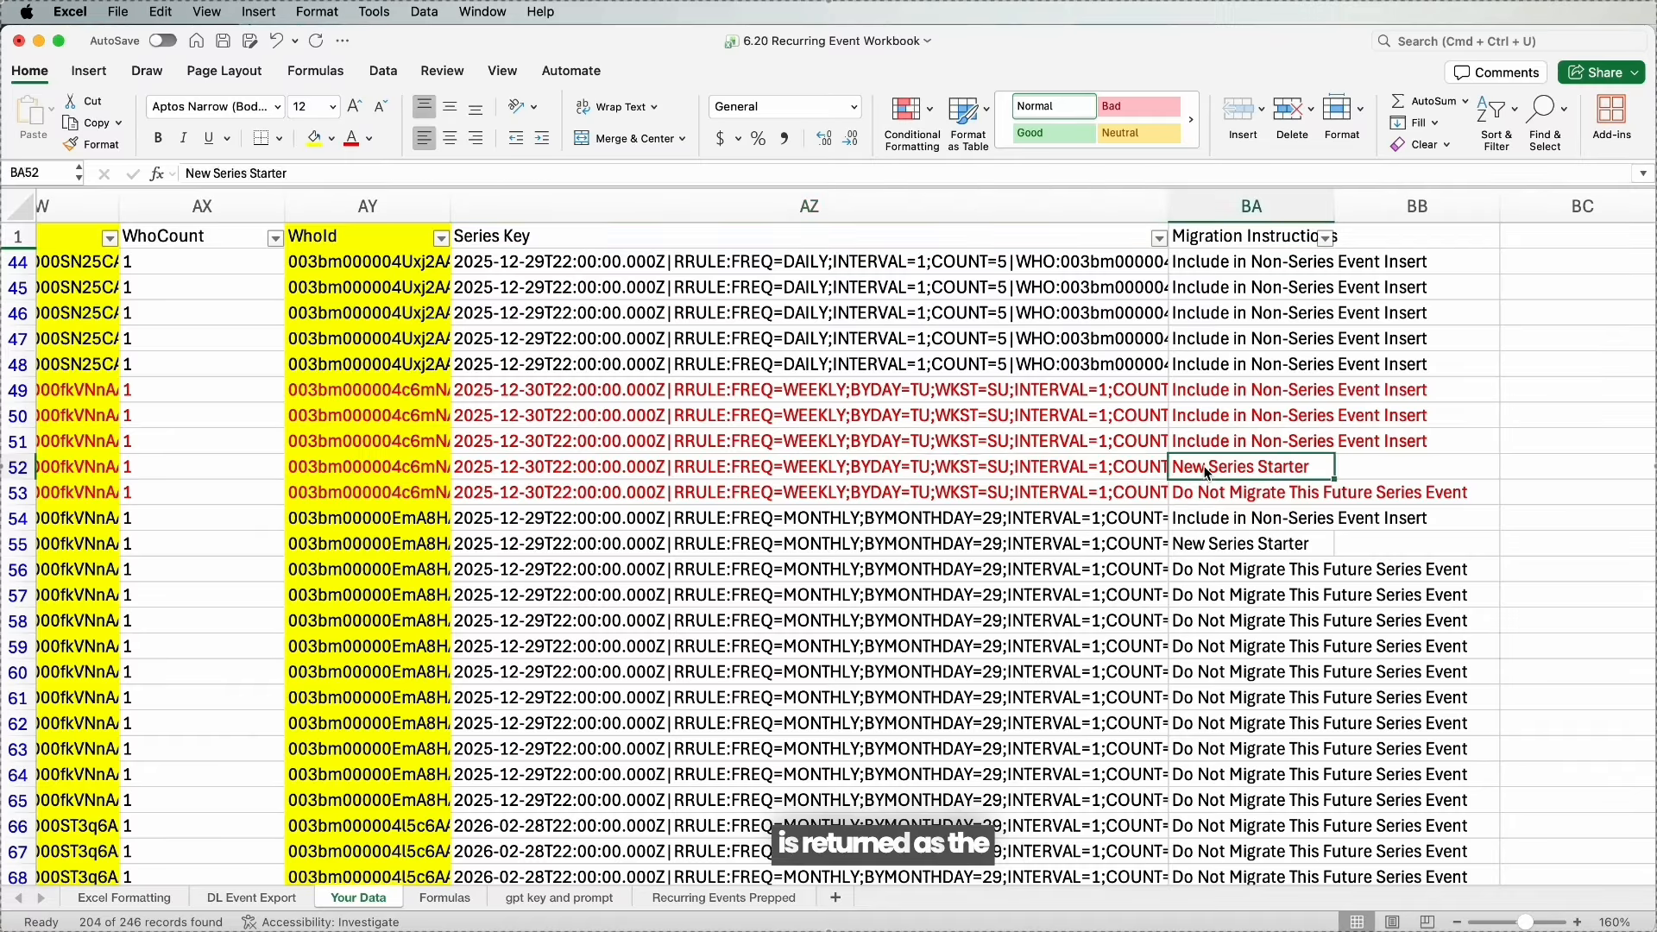
pyautogui.click(497, 470)
pyautogui.click(29, 469)
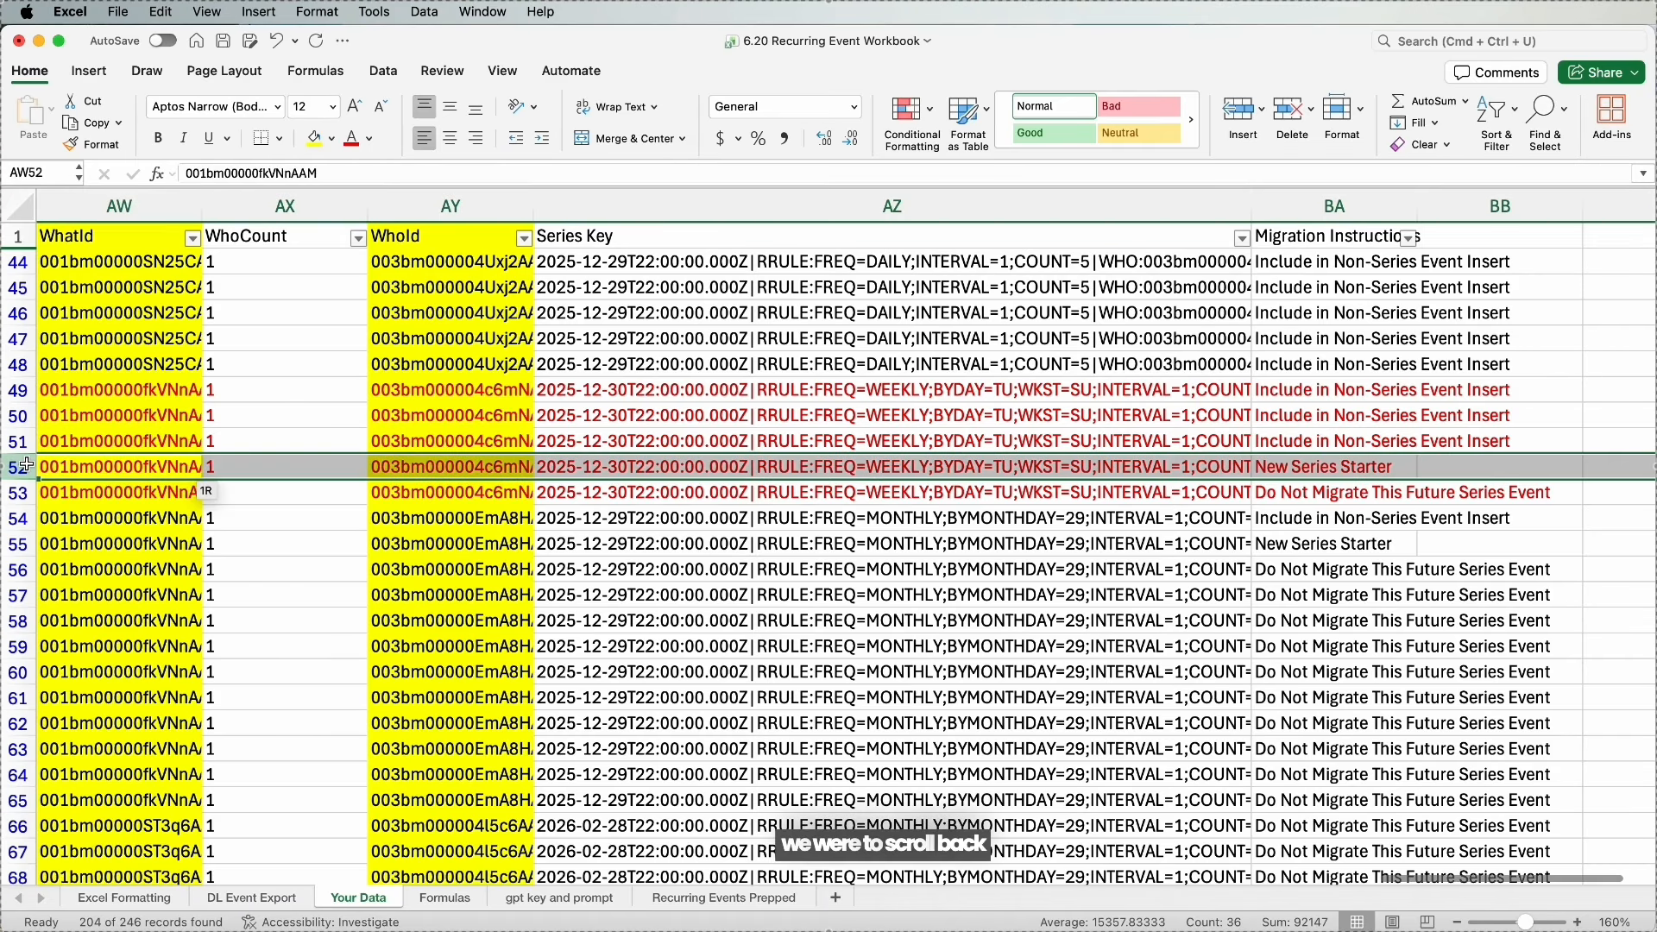
pyautogui.hscroll(-20, 128, 470)
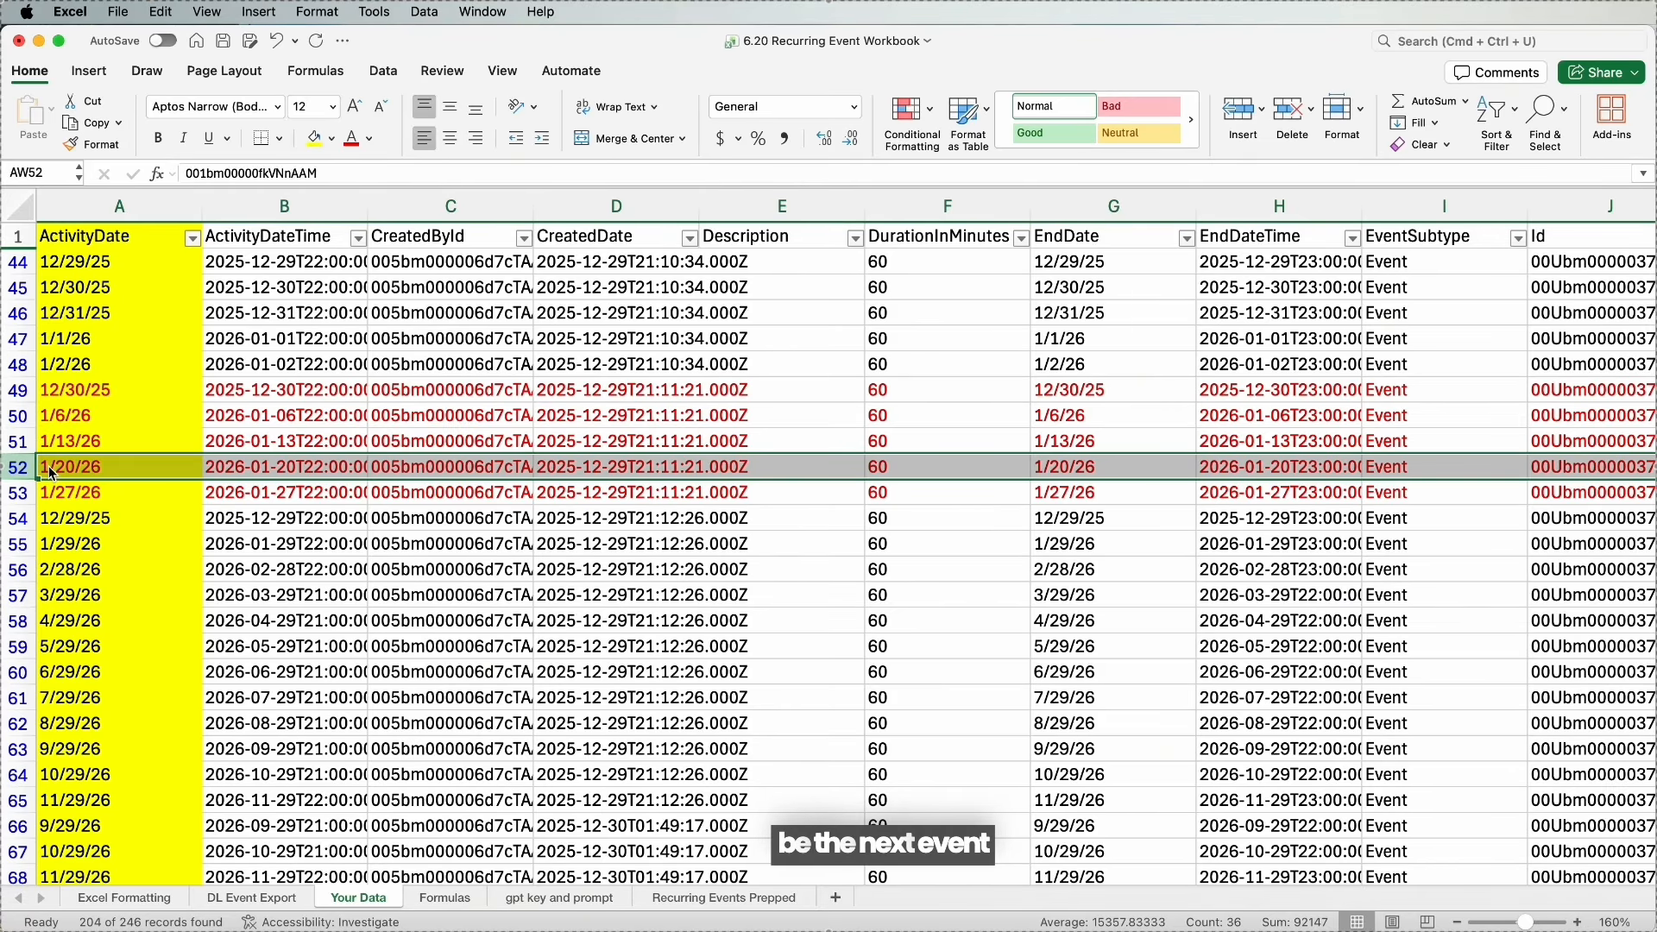
pyautogui.hscroll(15, 1021, 515)
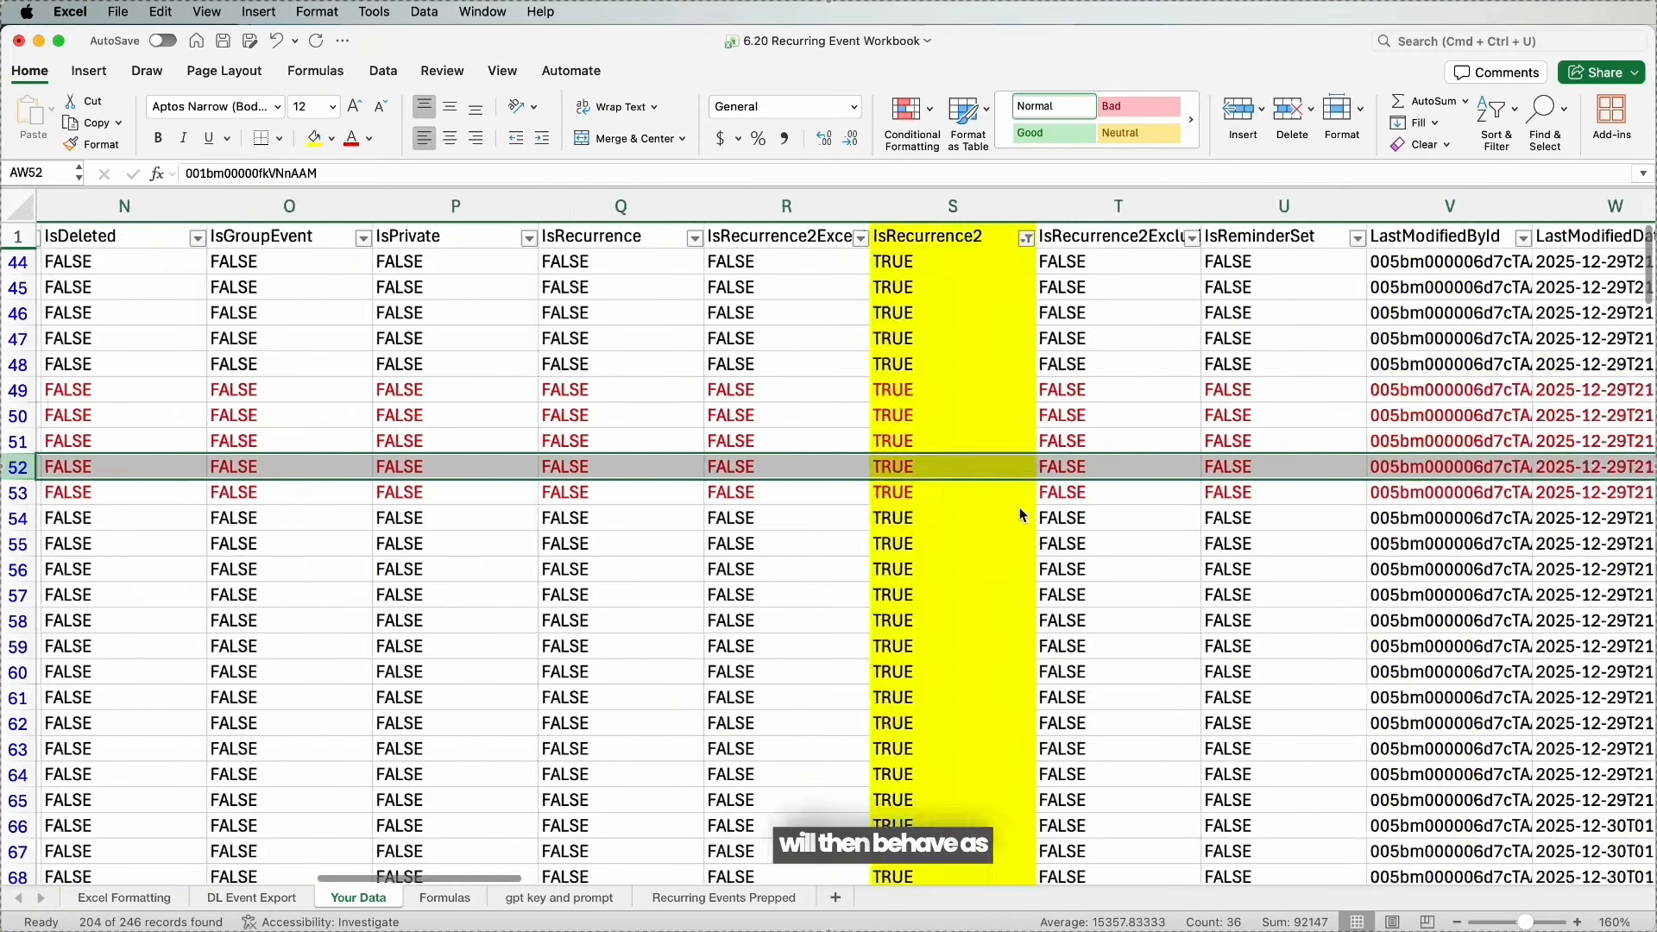
pyautogui.hscroll(10, 518, 485)
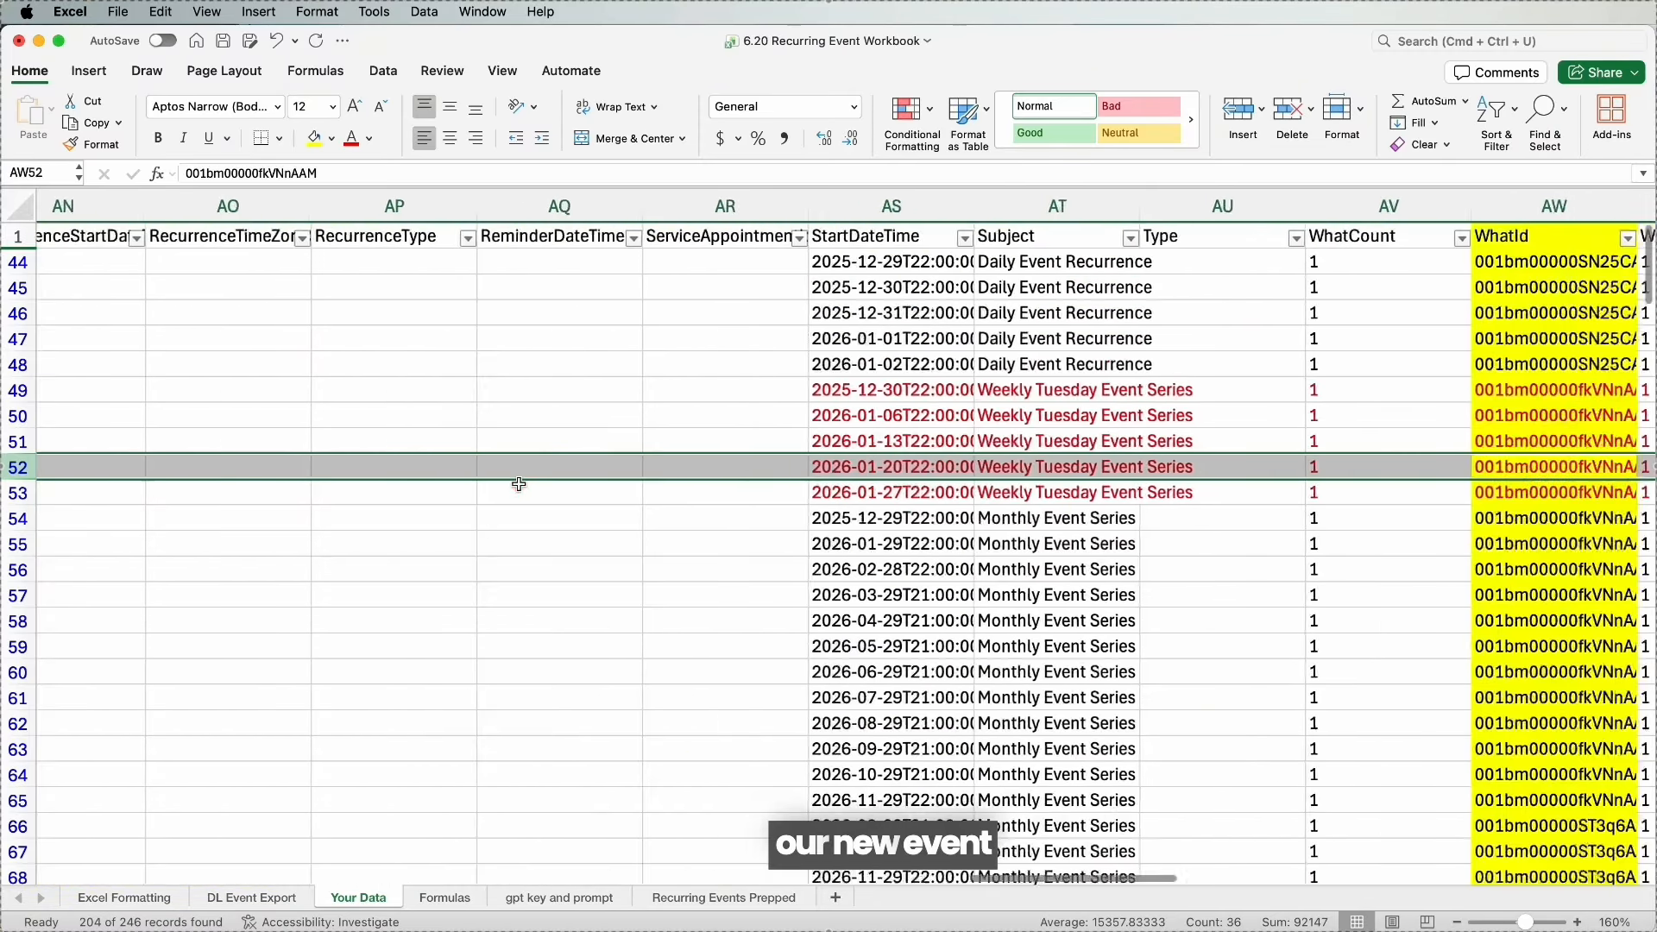
pyautogui.hscroll(3, 519, 484)
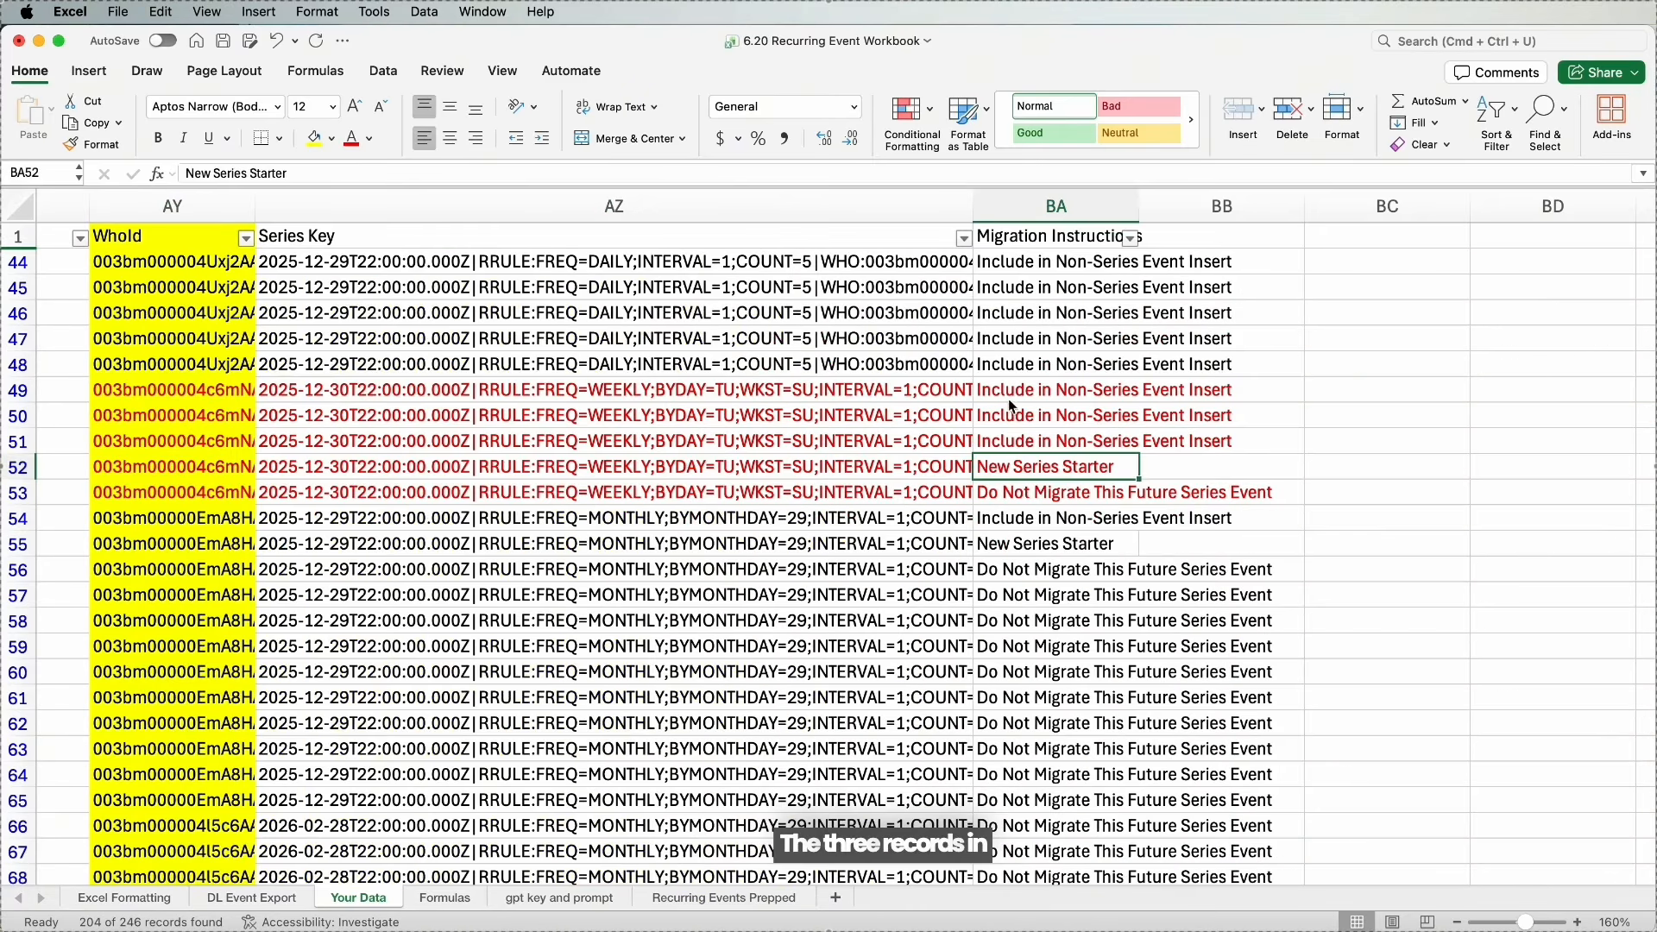
# Review the Migration Instructions of rows 49 to 53, comparing the events before, at and after the New Series Starter.
pyautogui.moveTo(1010, 390); pyautogui.dragTo(1011, 444)
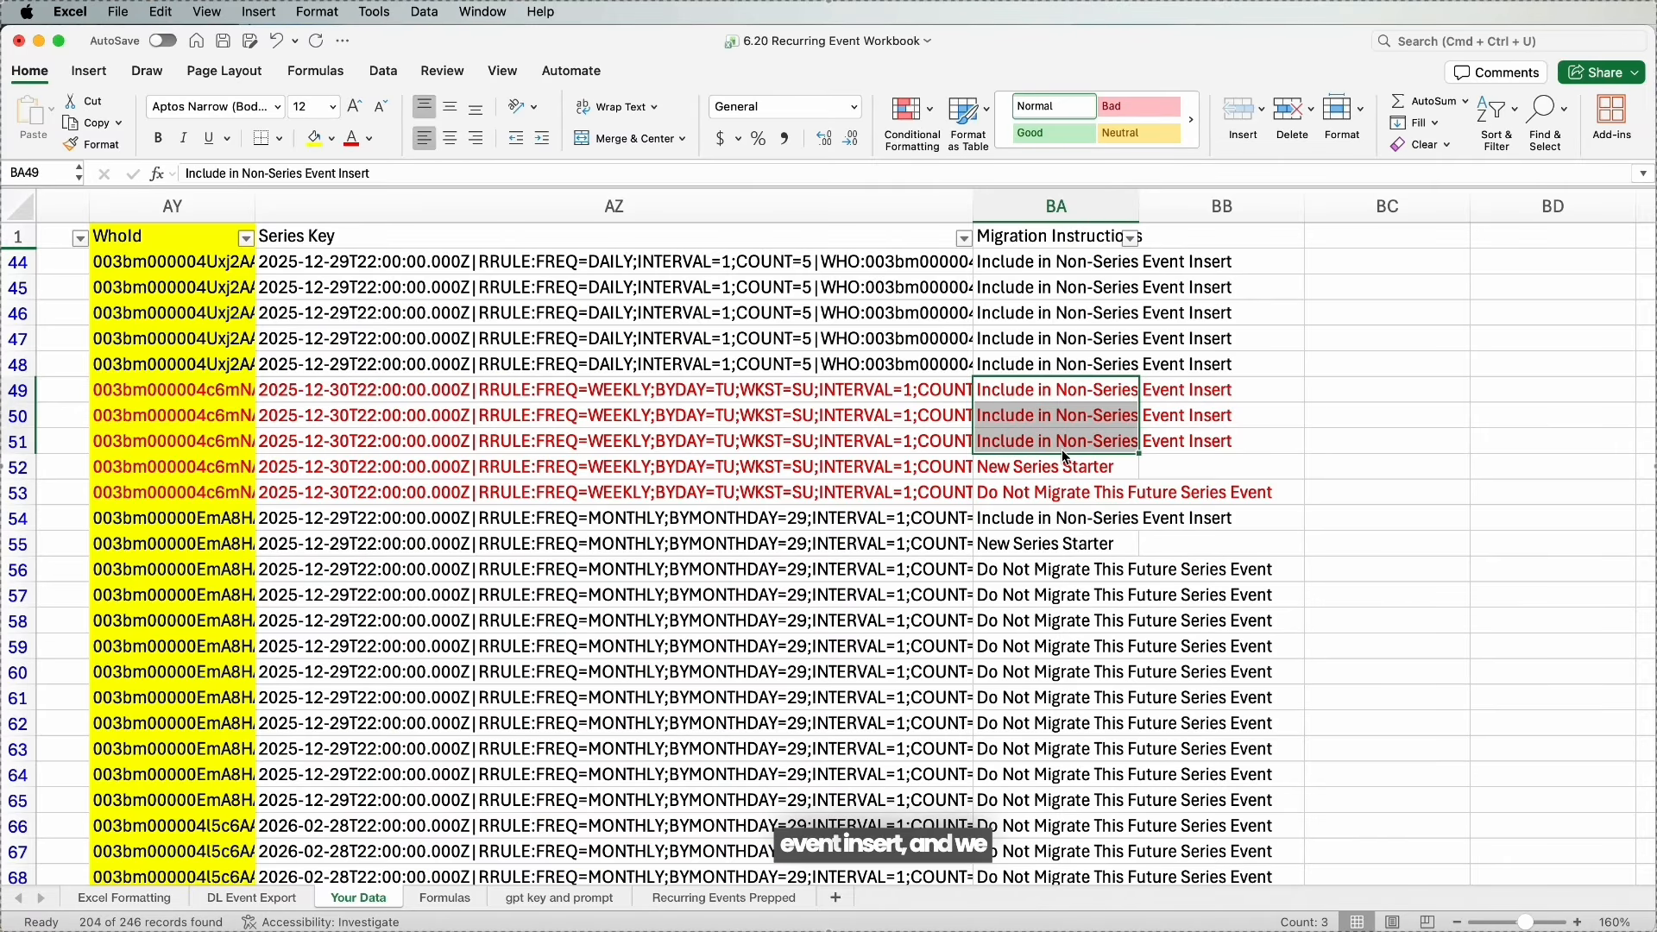
pyautogui.click(1039, 497)
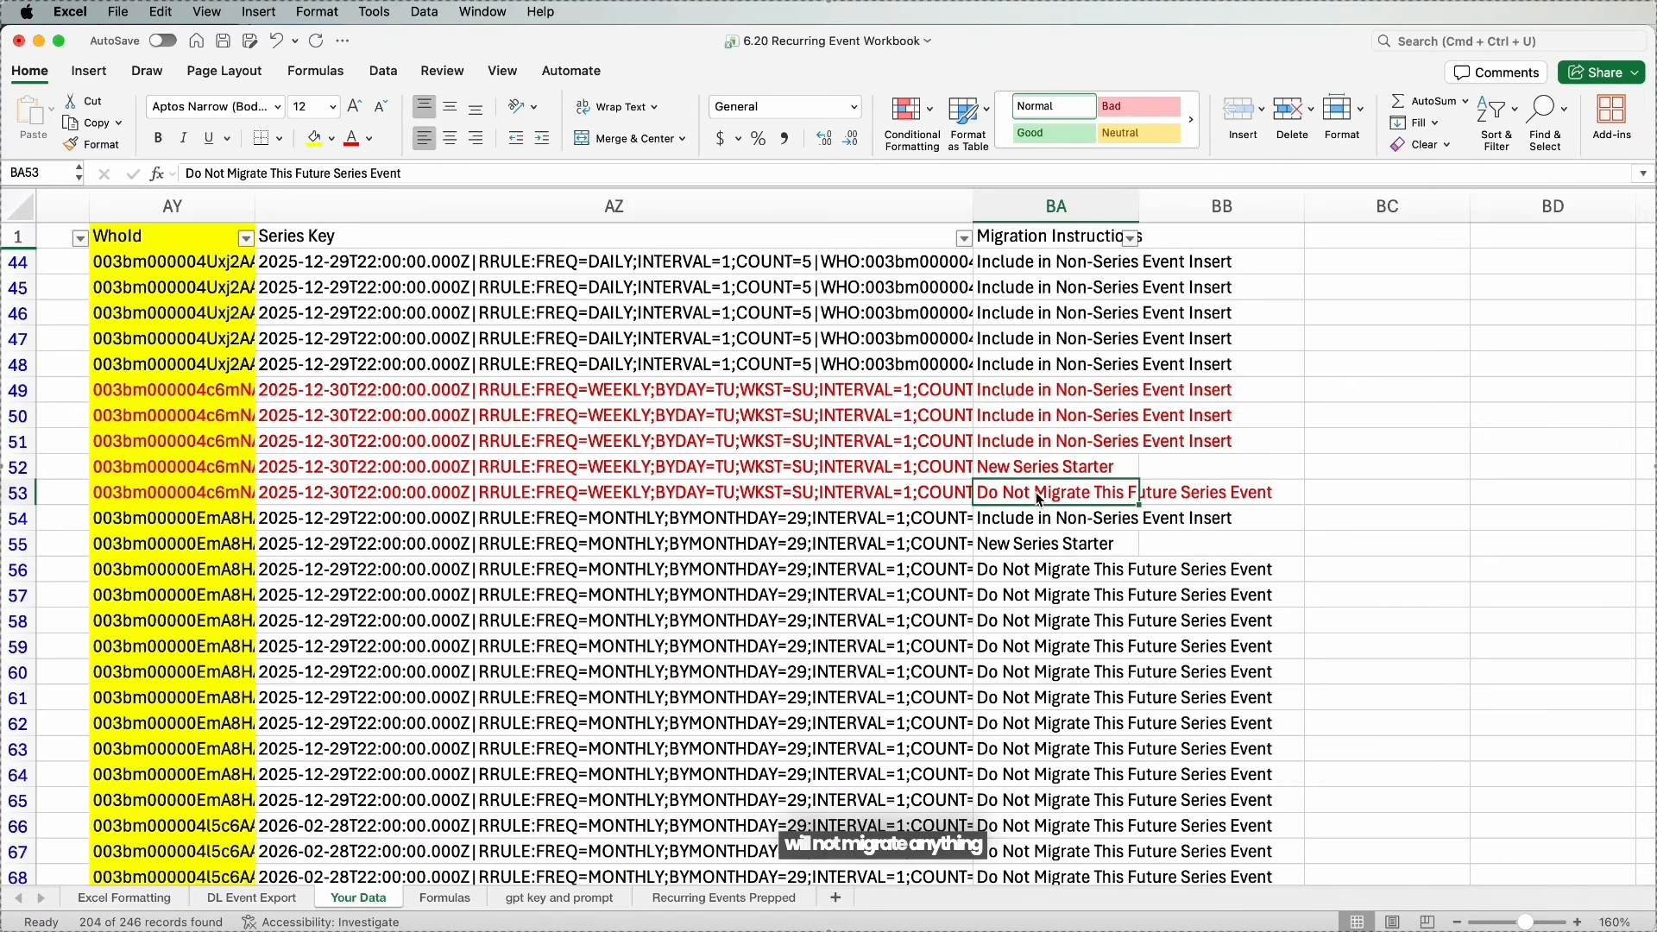
pyautogui.click(1045, 468)
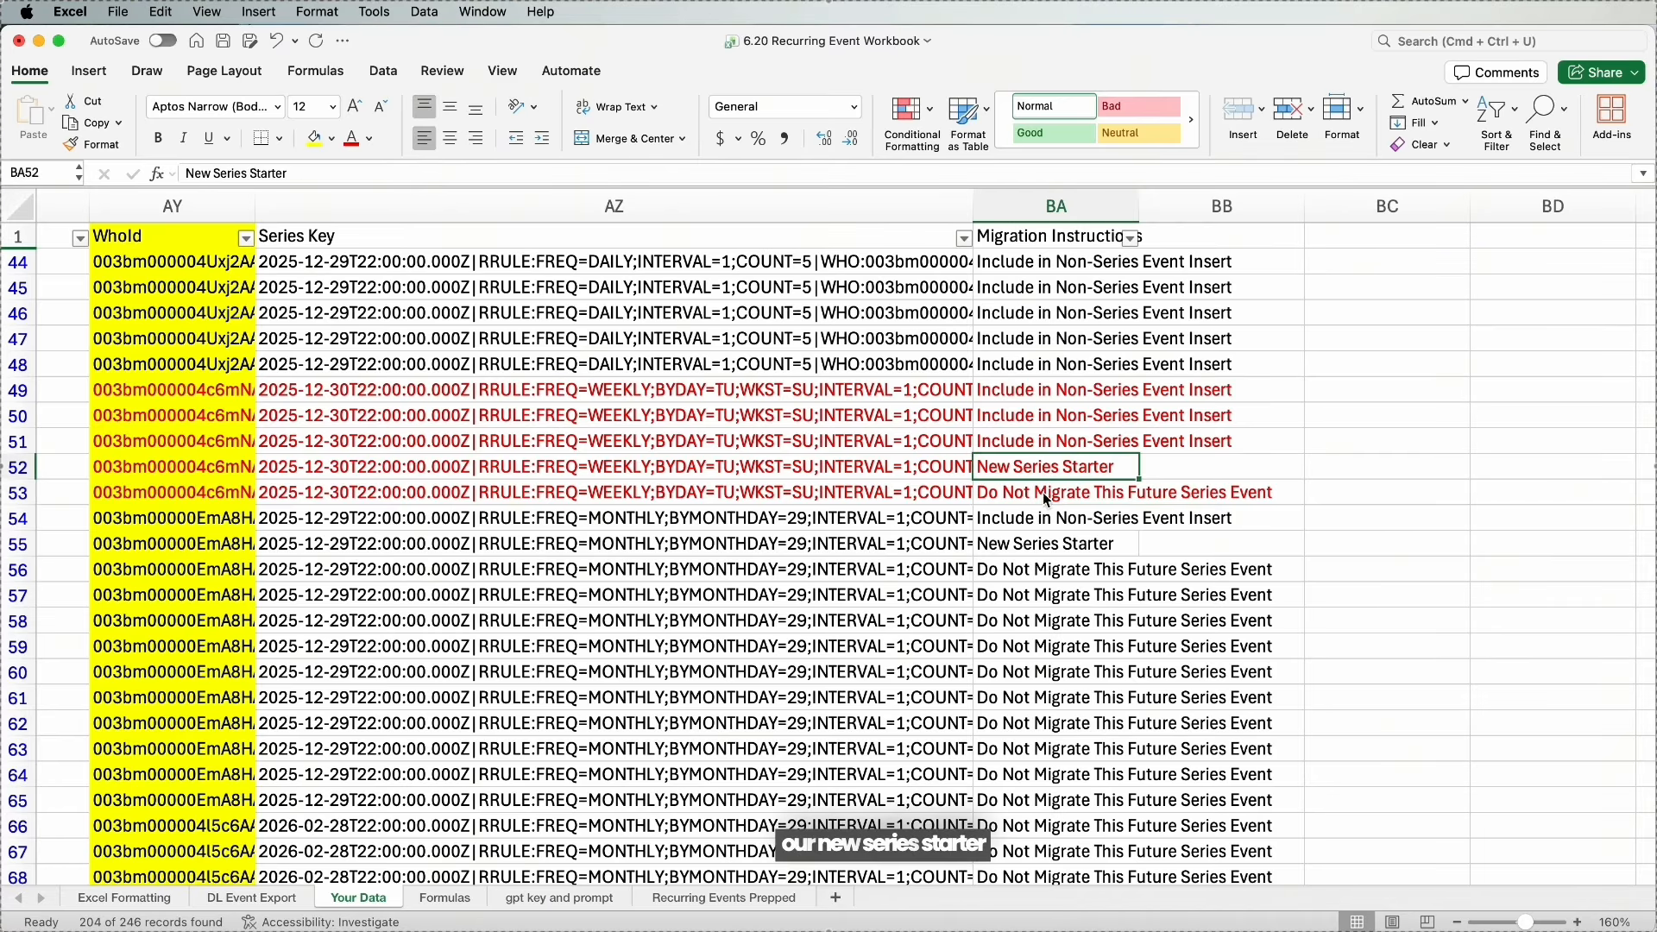
pyautogui.click(1042, 492)
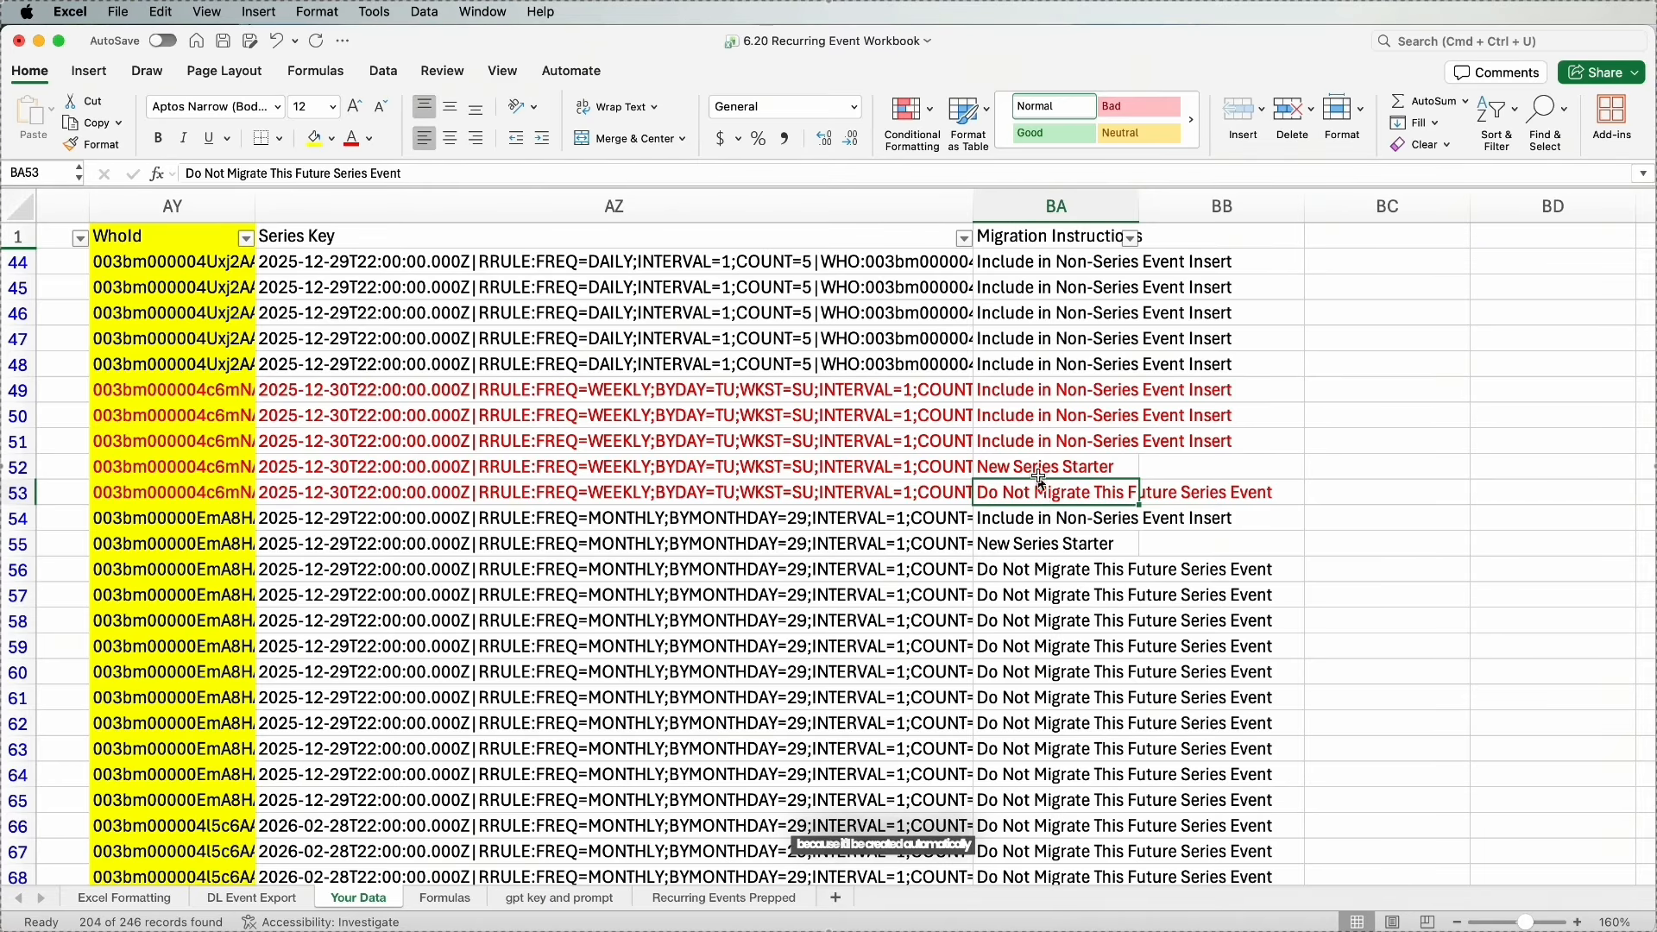
pyautogui.click(1034, 470)
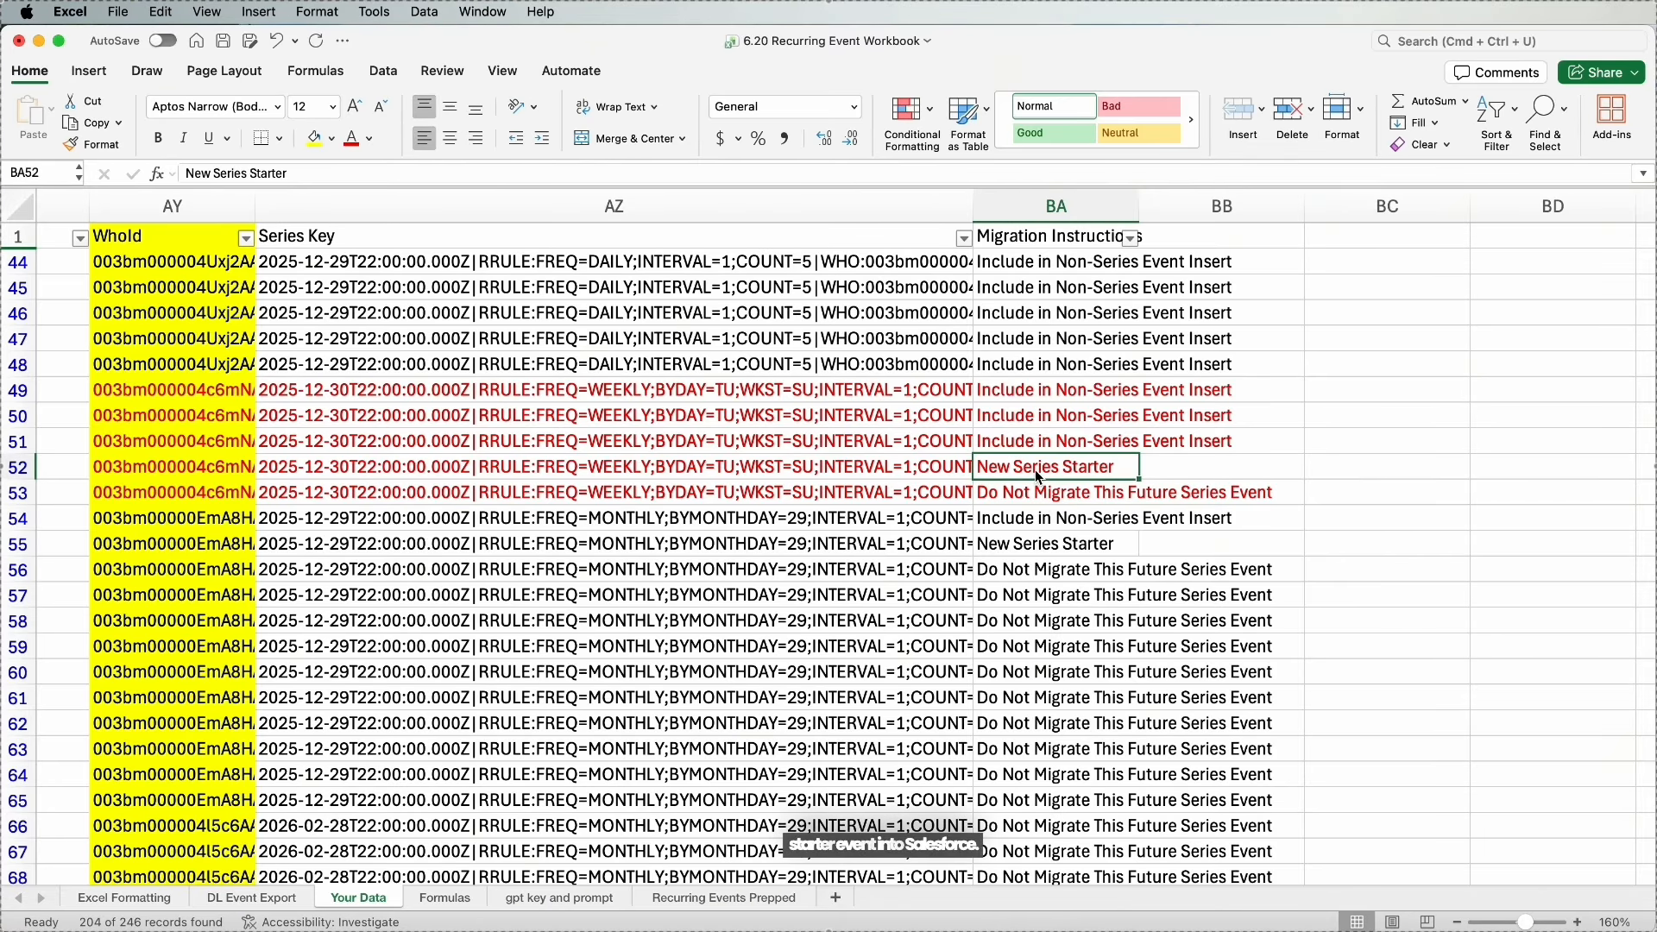
pyautogui.press('Down')
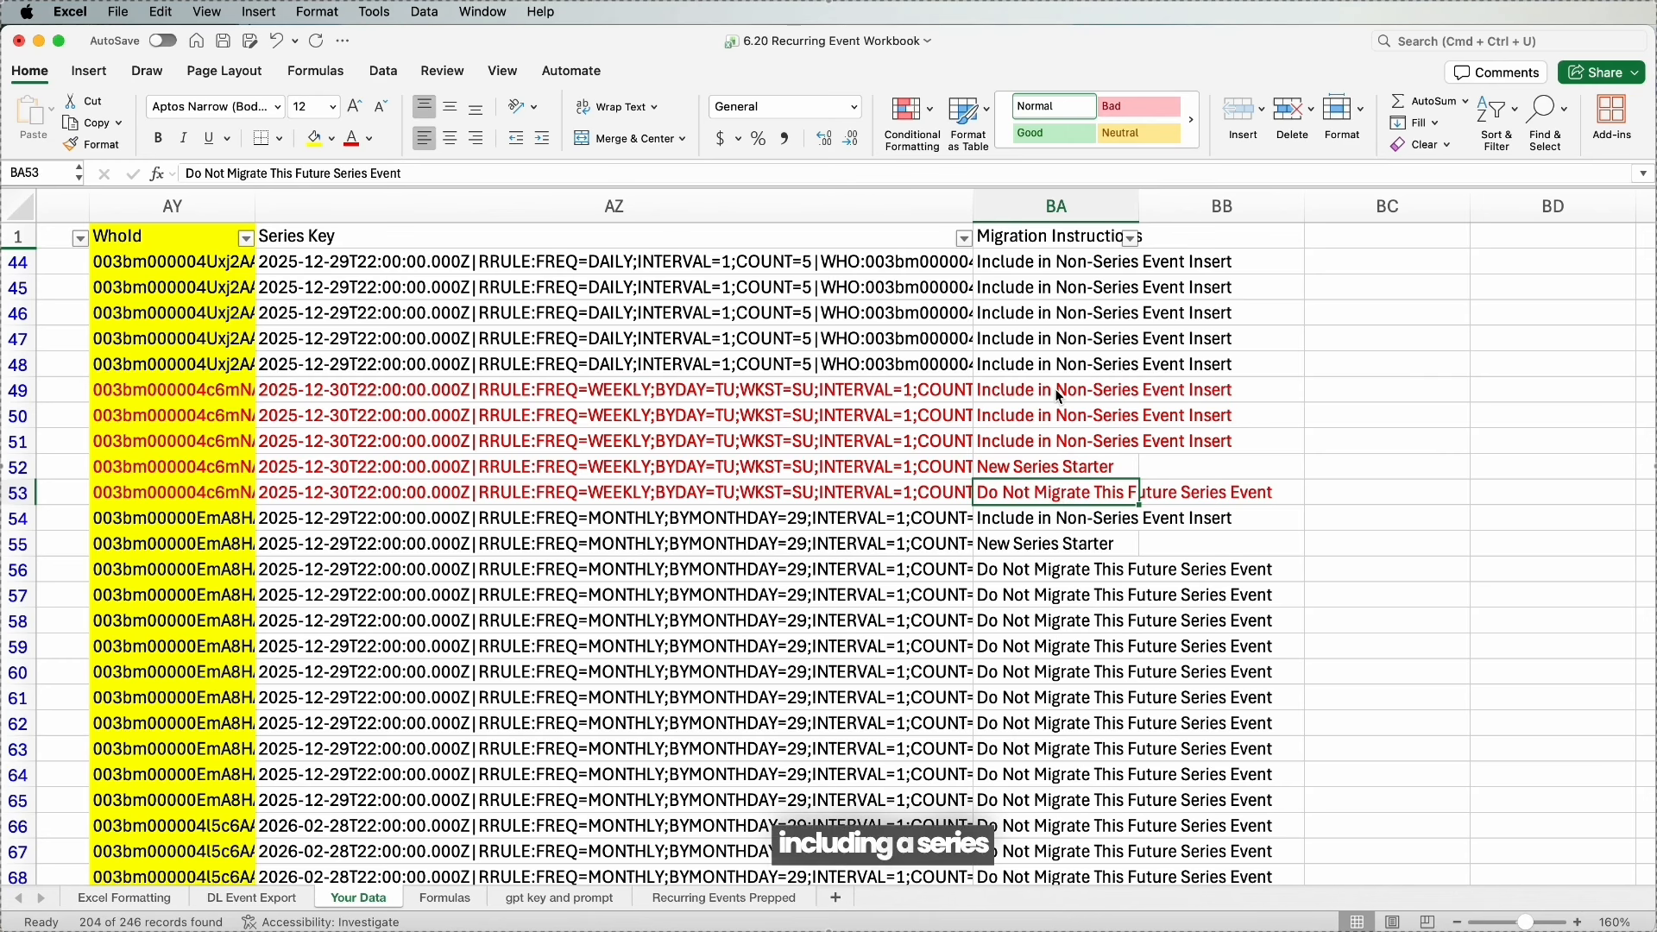
pyautogui.moveTo(1054, 389); pyautogui.dragTo(1058, 440)
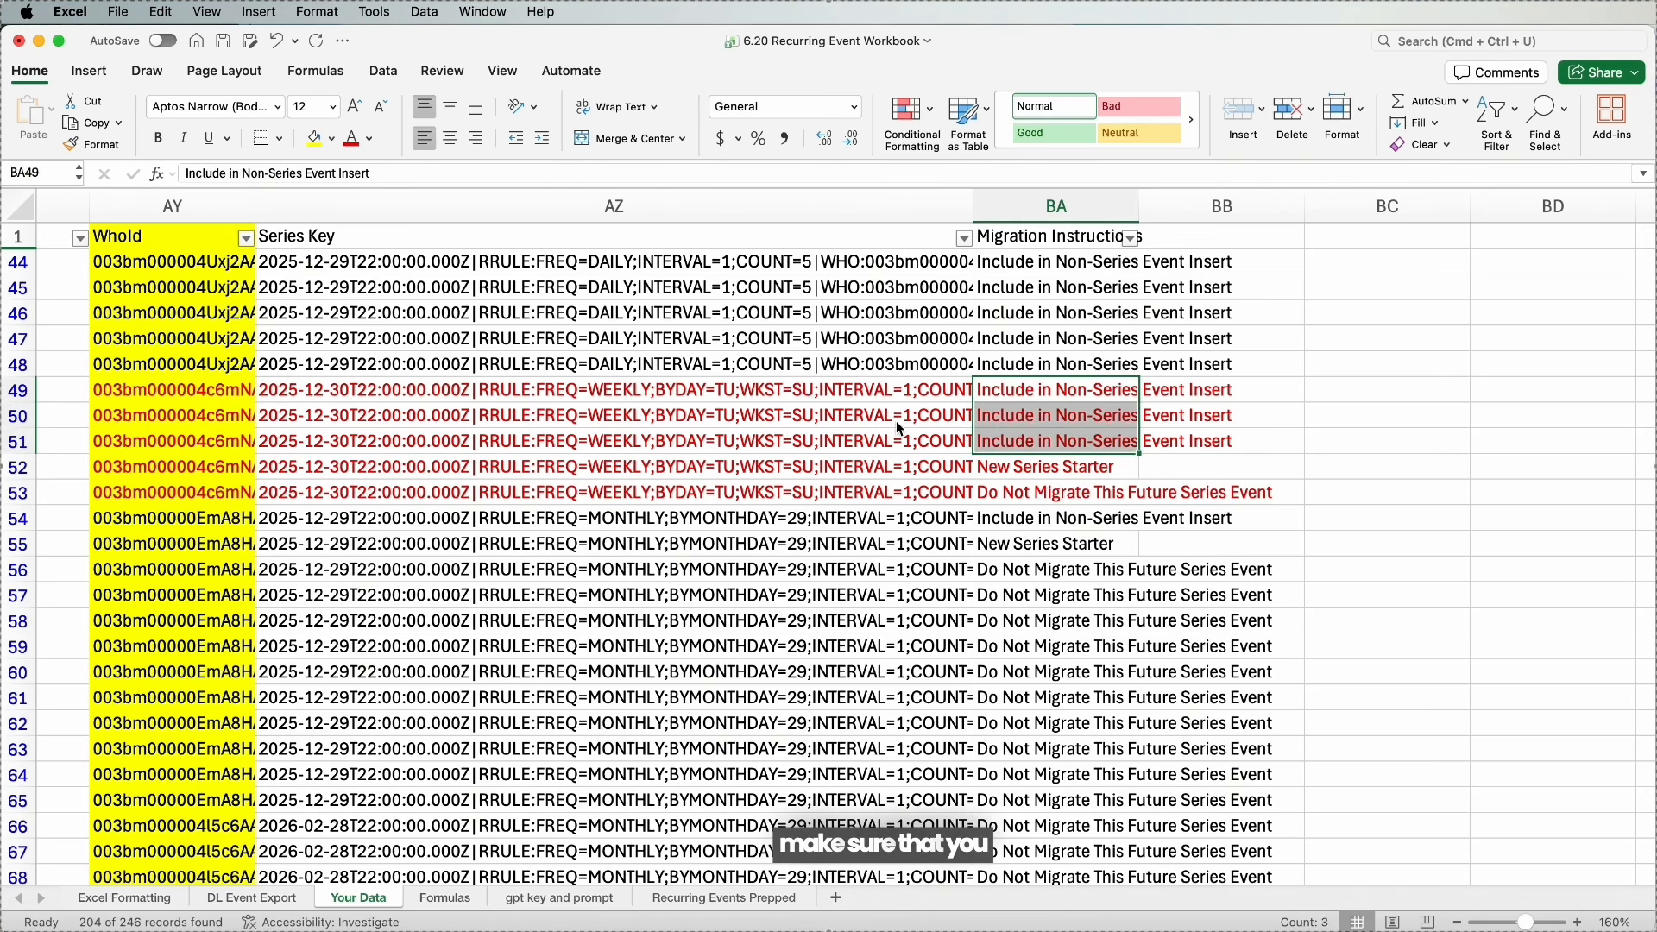
# Examine the Recurrence2Pattern columns of the Weekly Tuesday Event Series rows for series information.
pyautogui.hscroll(-15, 698, 428)
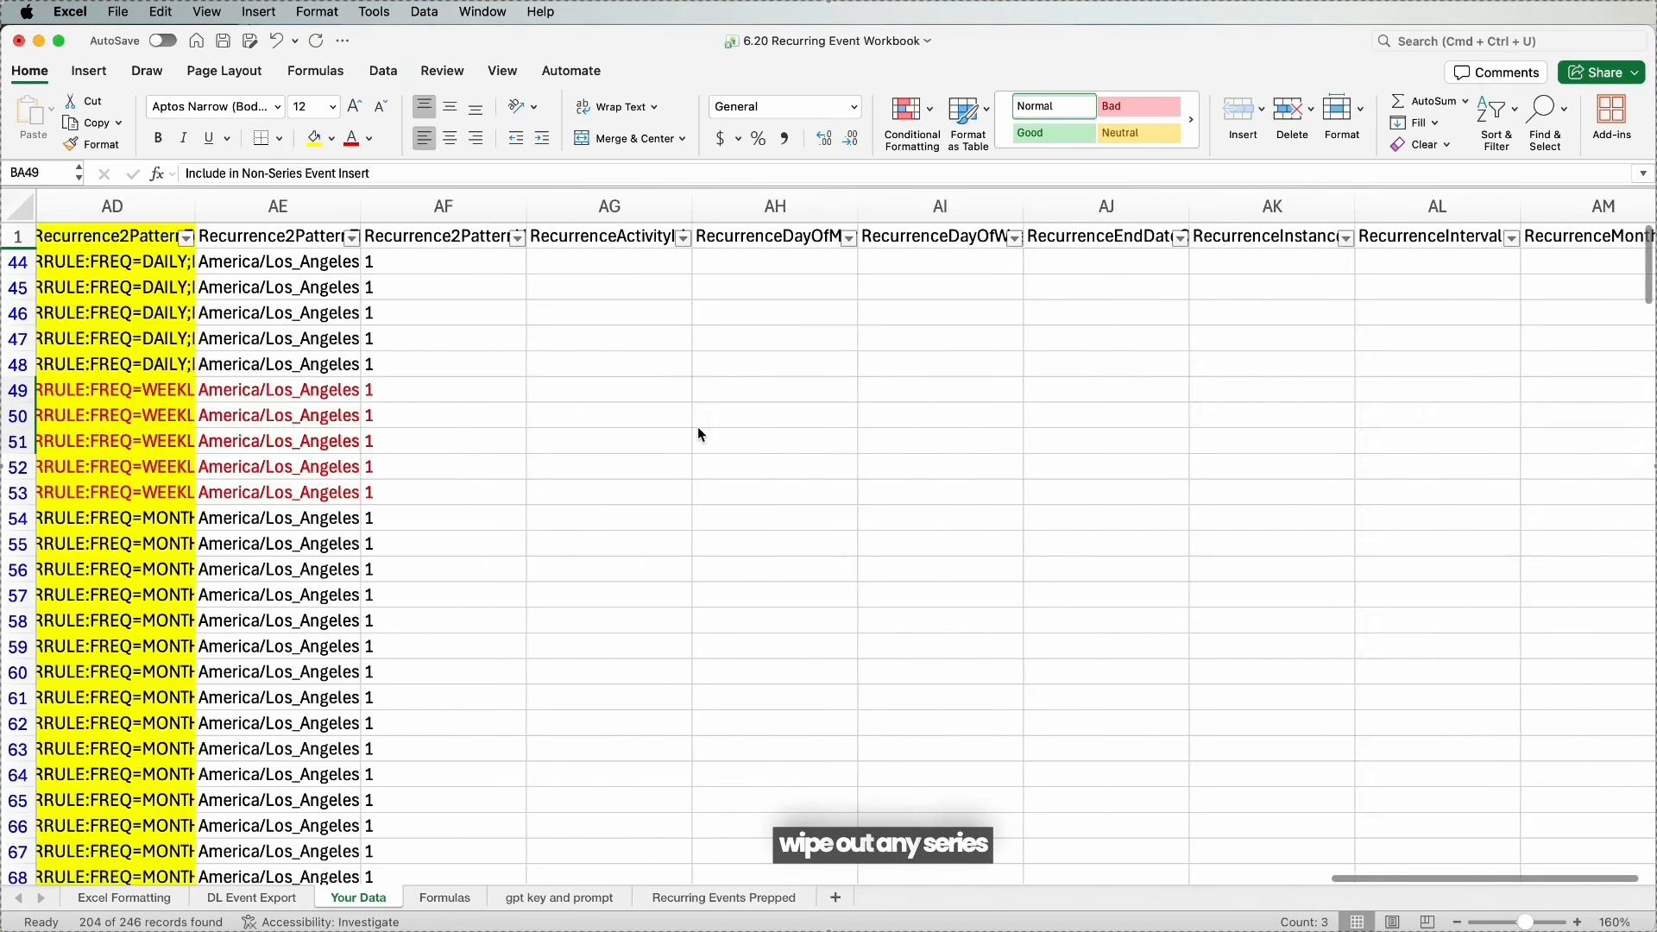
pyautogui.hscroll(-3, 697, 427)
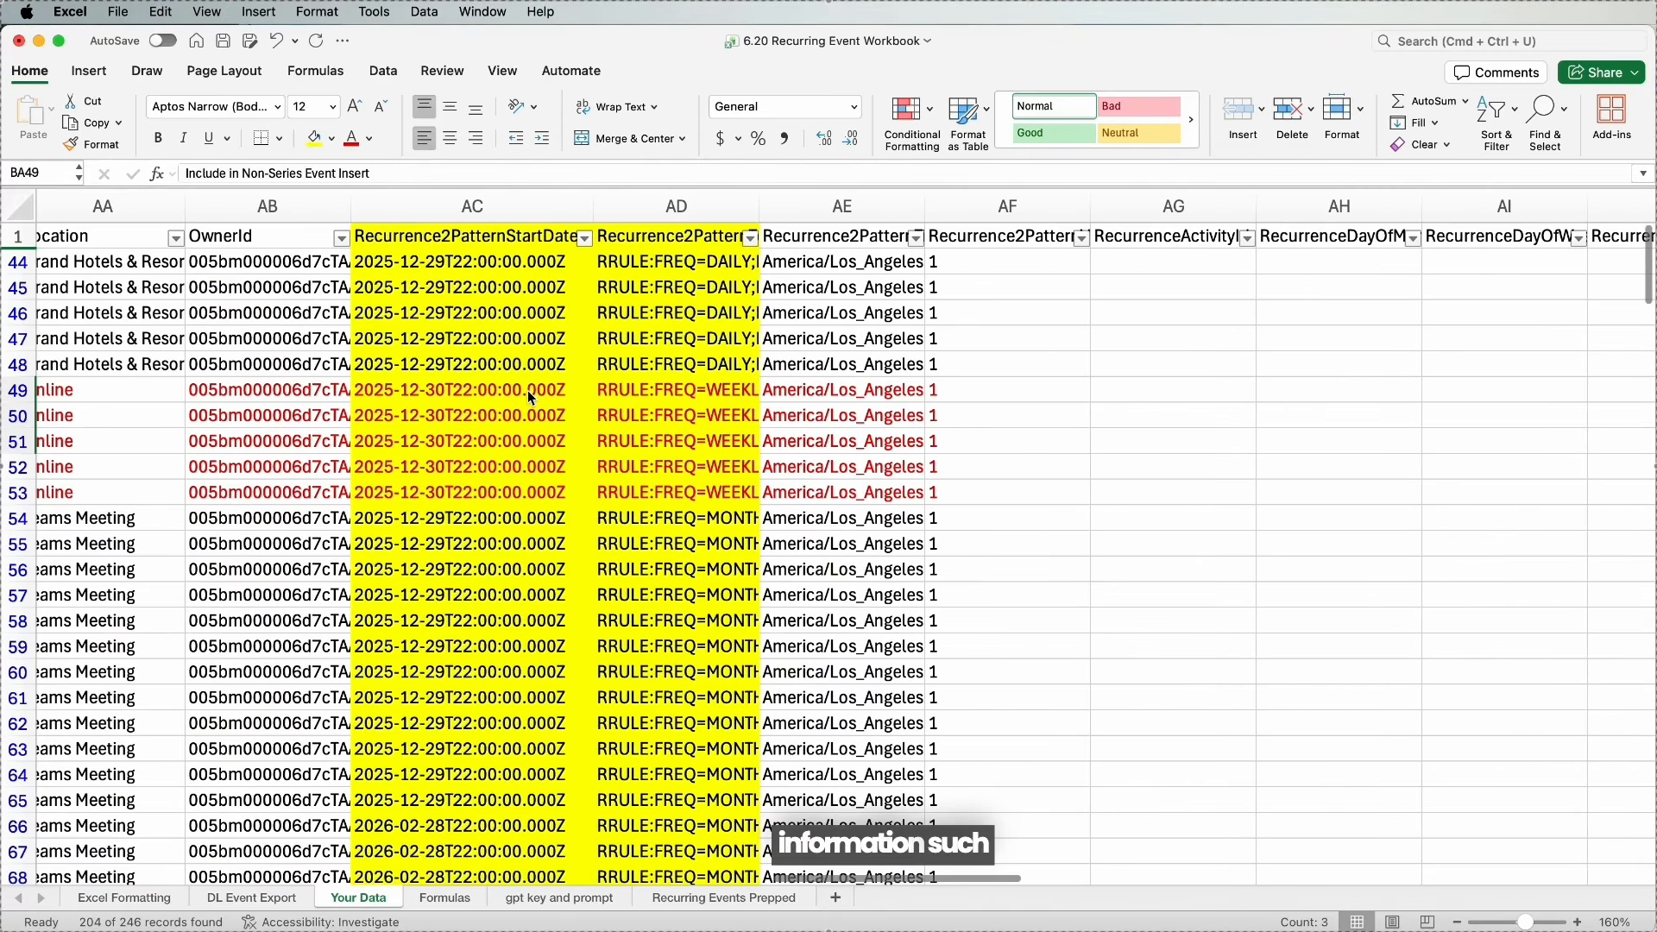